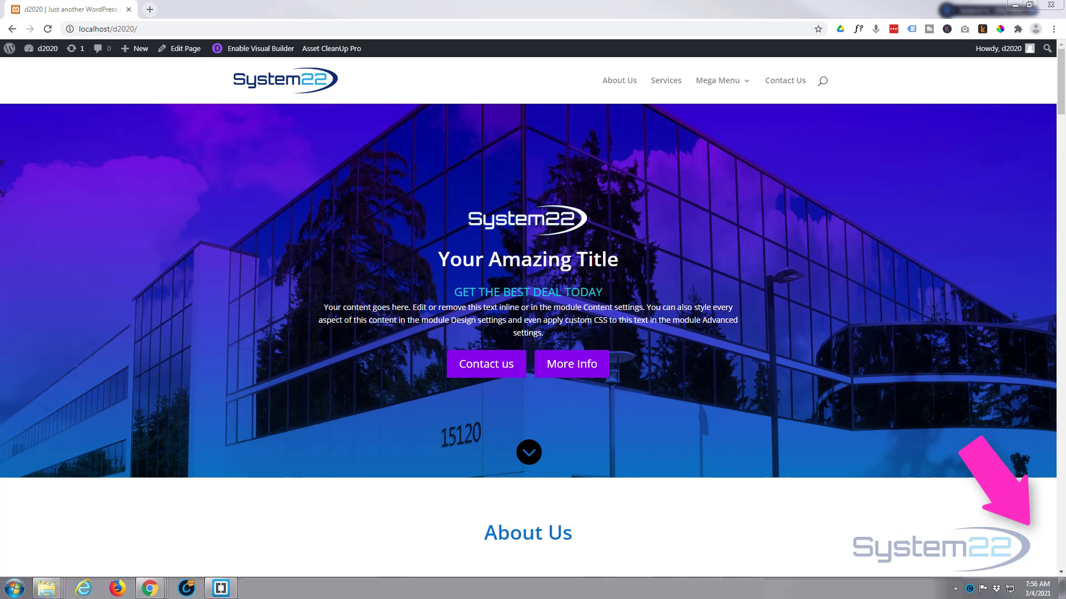
Open the page in the Divi Visual Builder
click(532, 454)
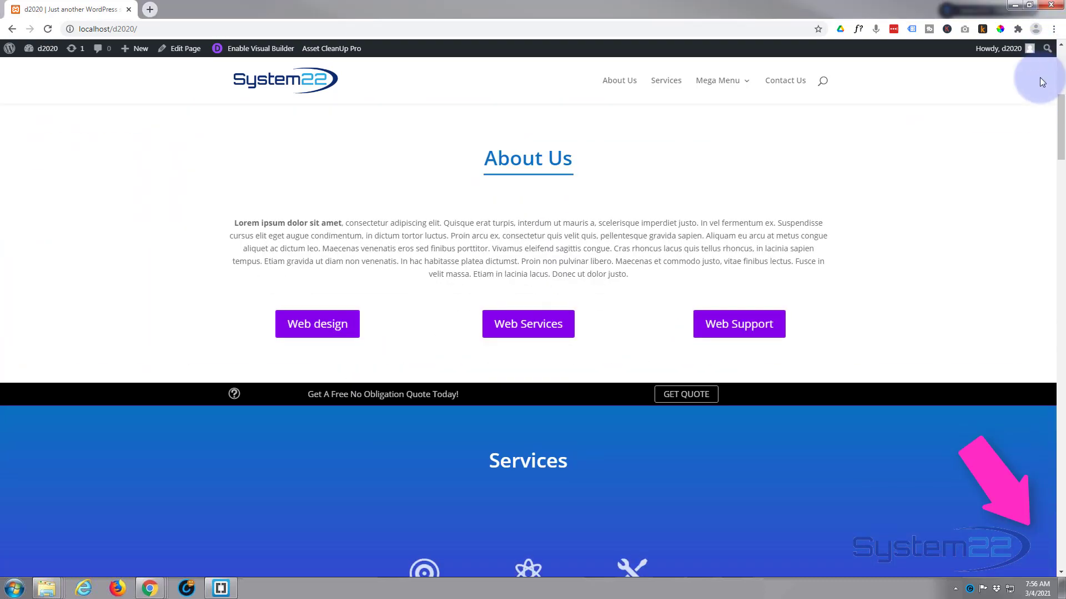
drag(1060, 143, 1020, 545)
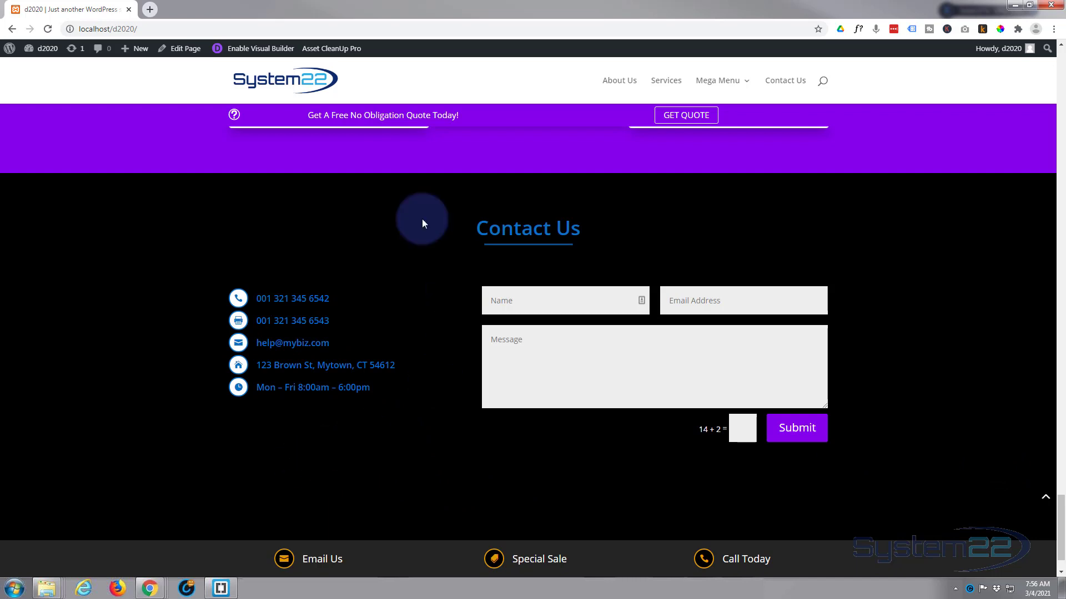
click(273, 51)
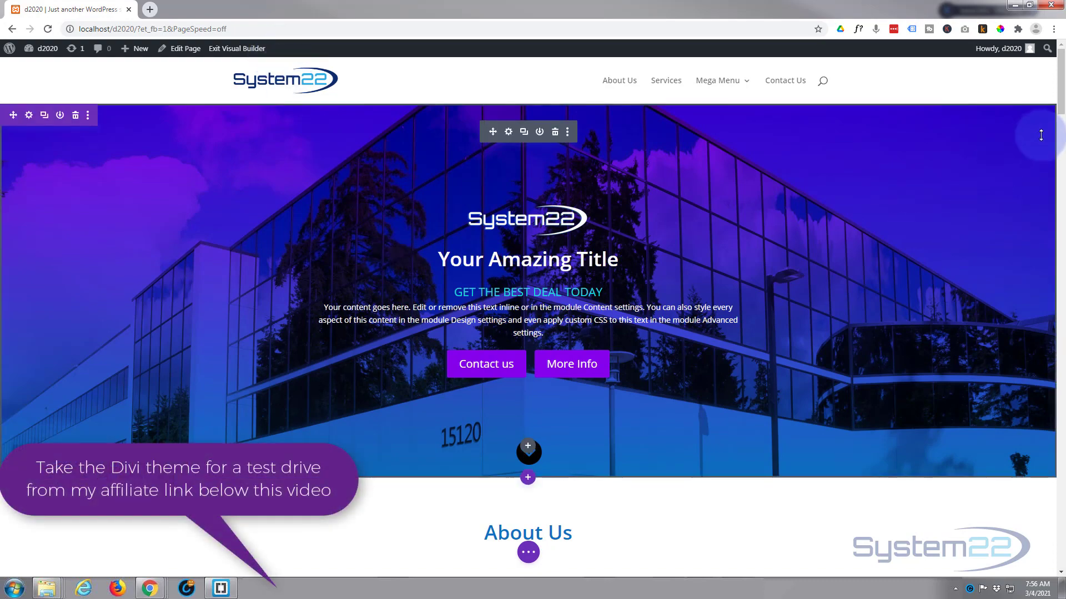
Delete the old dark Contact Us section below the pricing tables
drag(1060, 108, 1060, 256)
drag(1060, 207, 1061, 527)
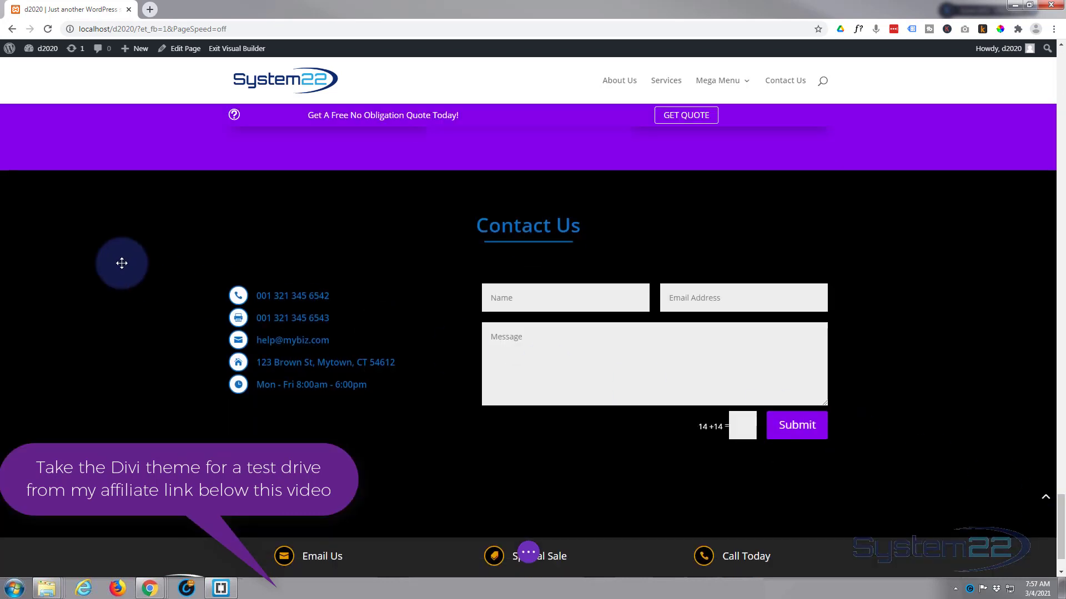
mouse_move(95, 256)
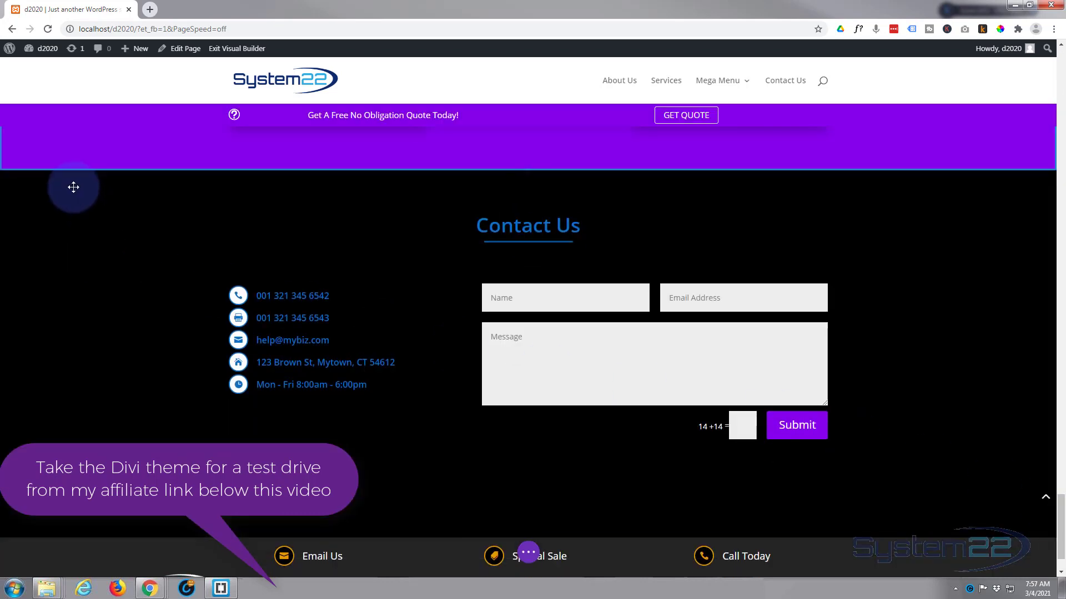
click(76, 182)
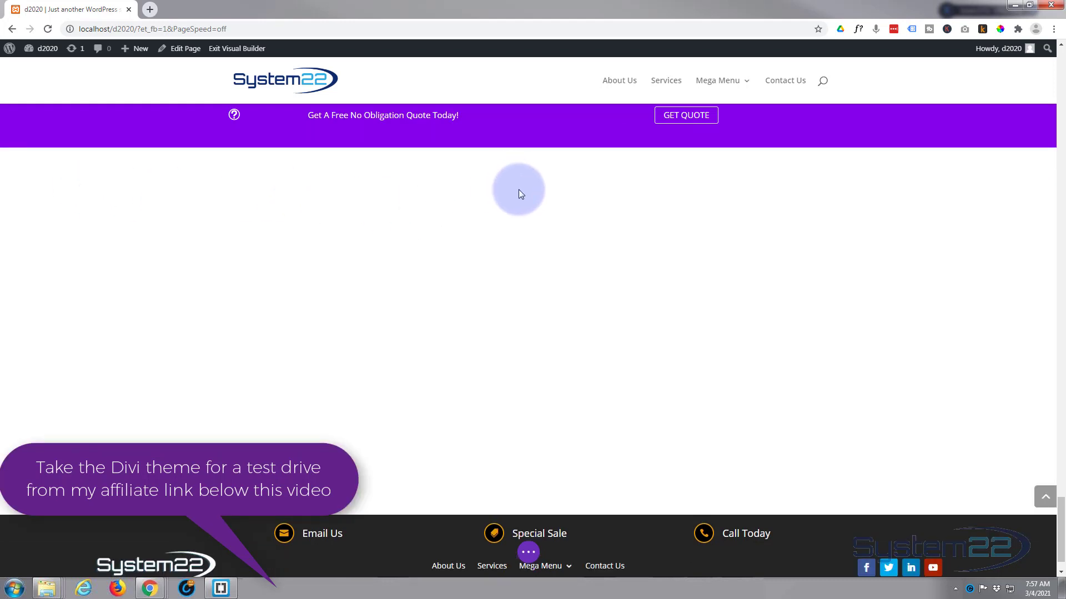
scroll(575, 192, up, 3)
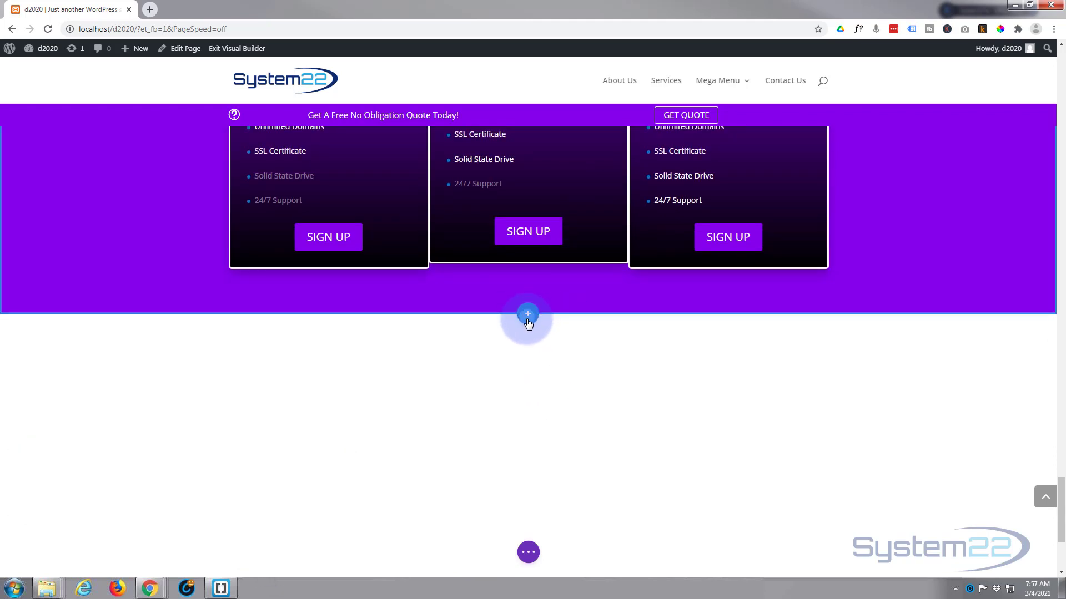
Add a regular section below the Hosting pricing tables with a 1/3 + 2/3 row
click(527, 320)
click(468, 405)
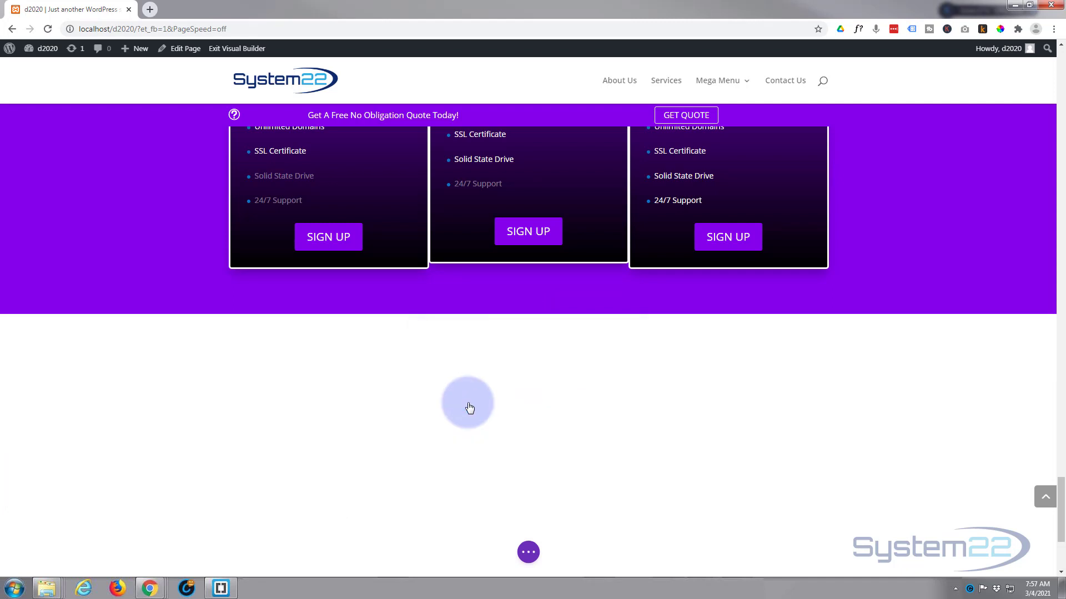
click(535, 157)
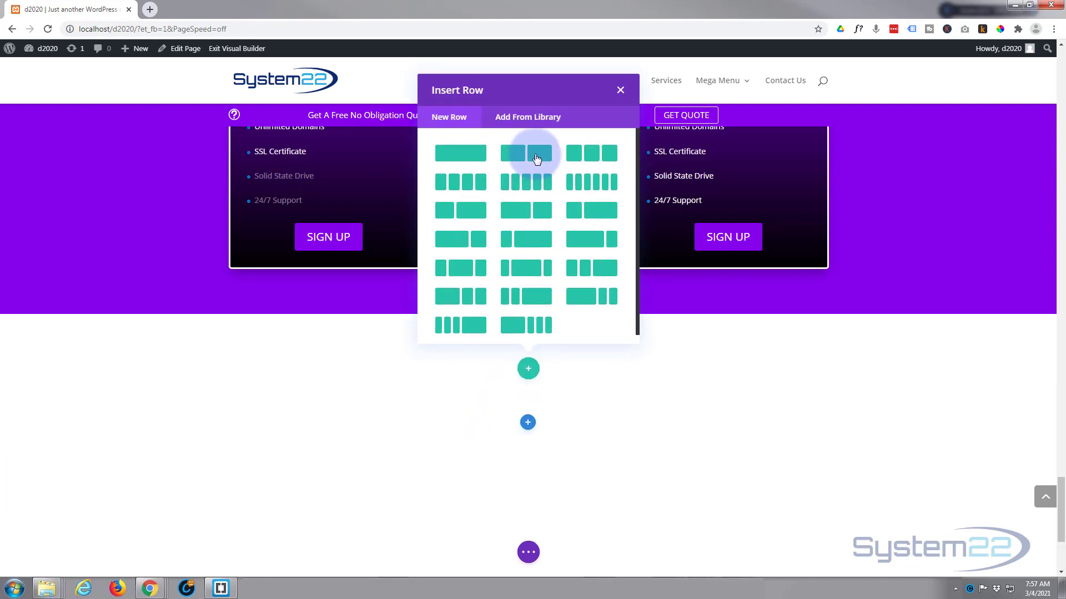
click(464, 216)
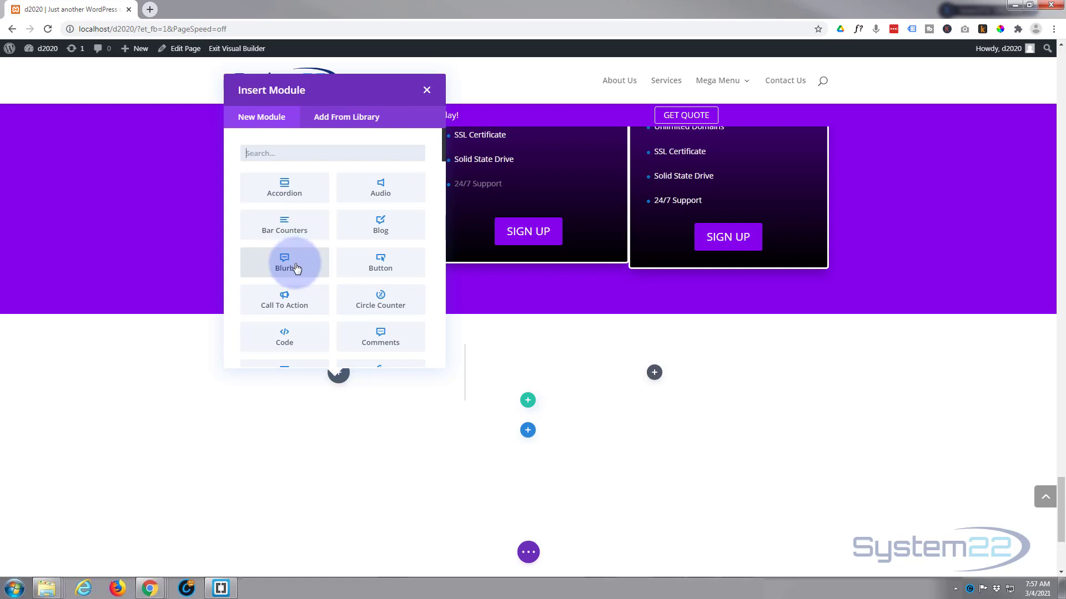
Insert a Blurb in the left column, clear its title and enter the phone number as body
click(296, 268)
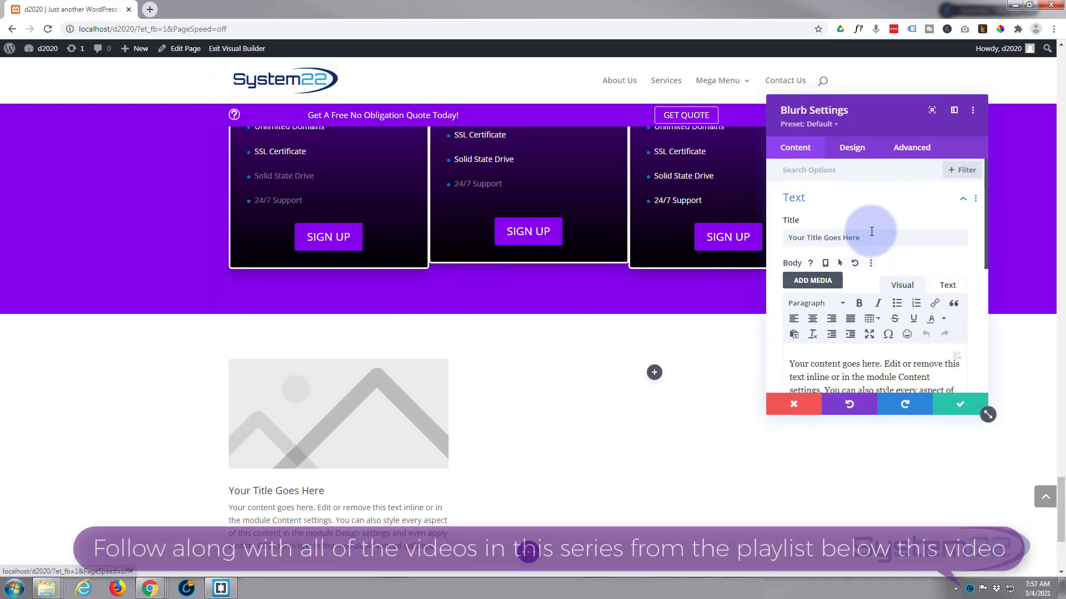
drag(872, 237, 779, 244)
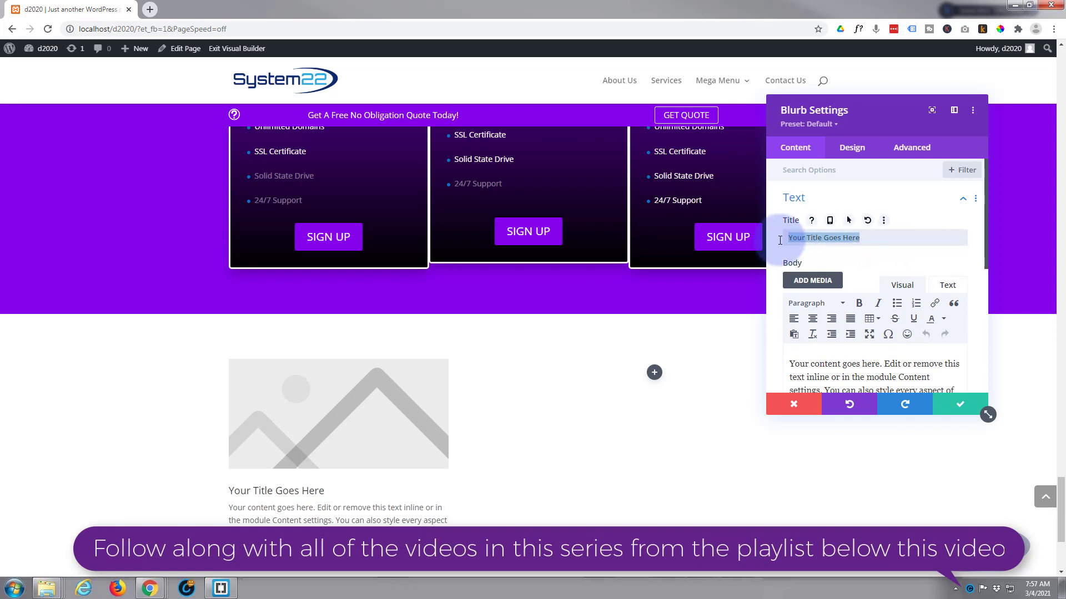
key(BackSpace)
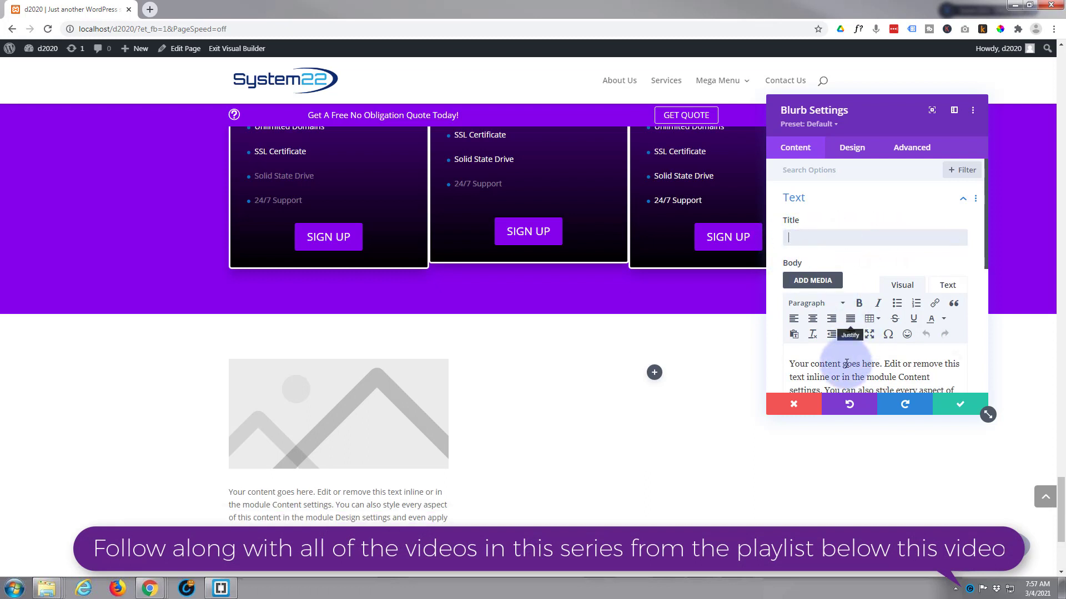
drag(792, 363, 948, 391)
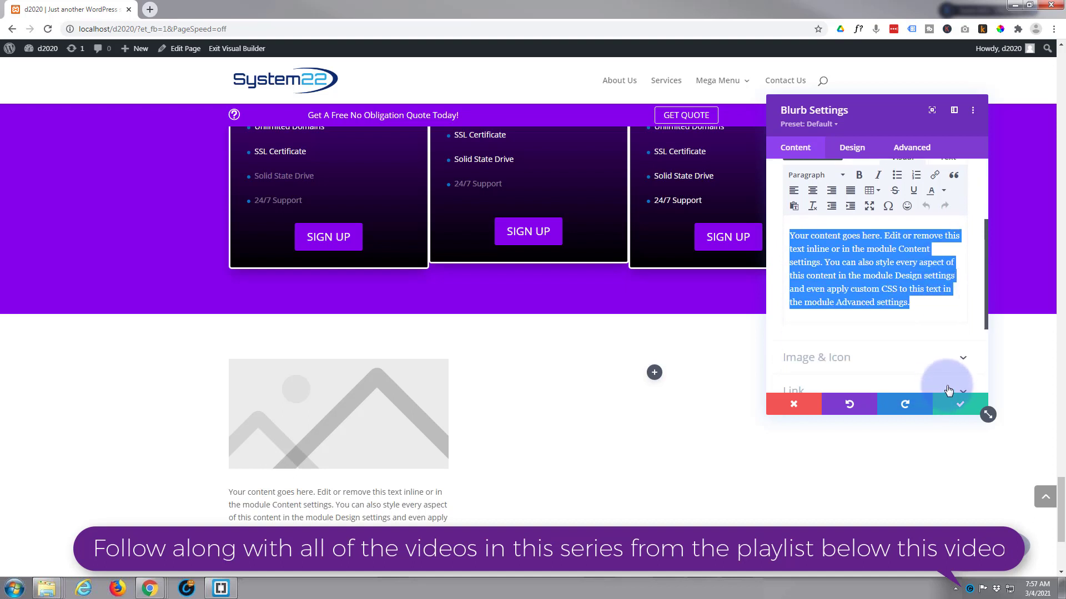
text(oo)
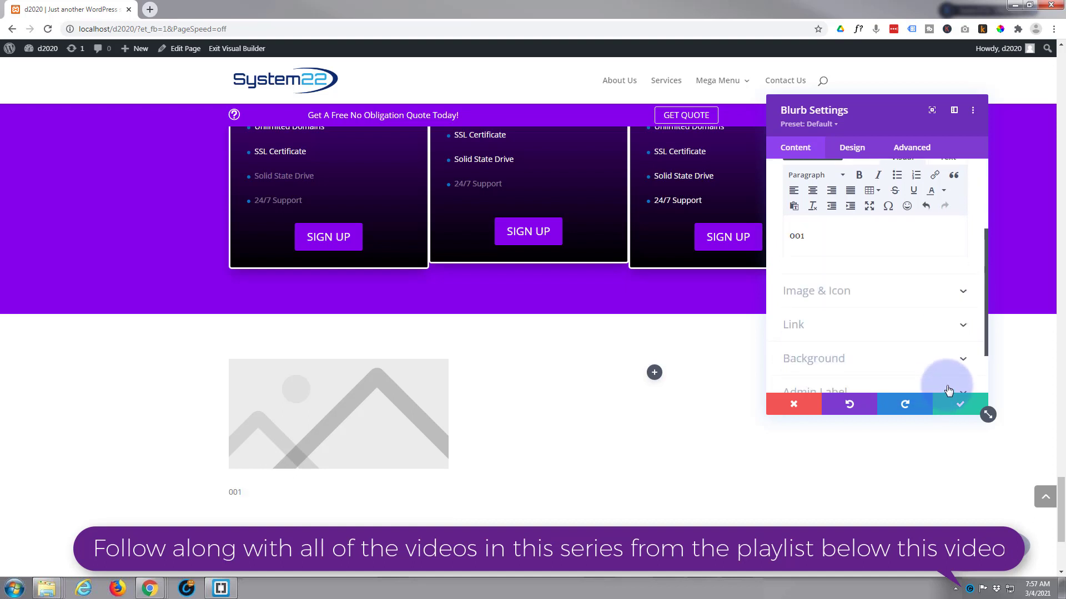
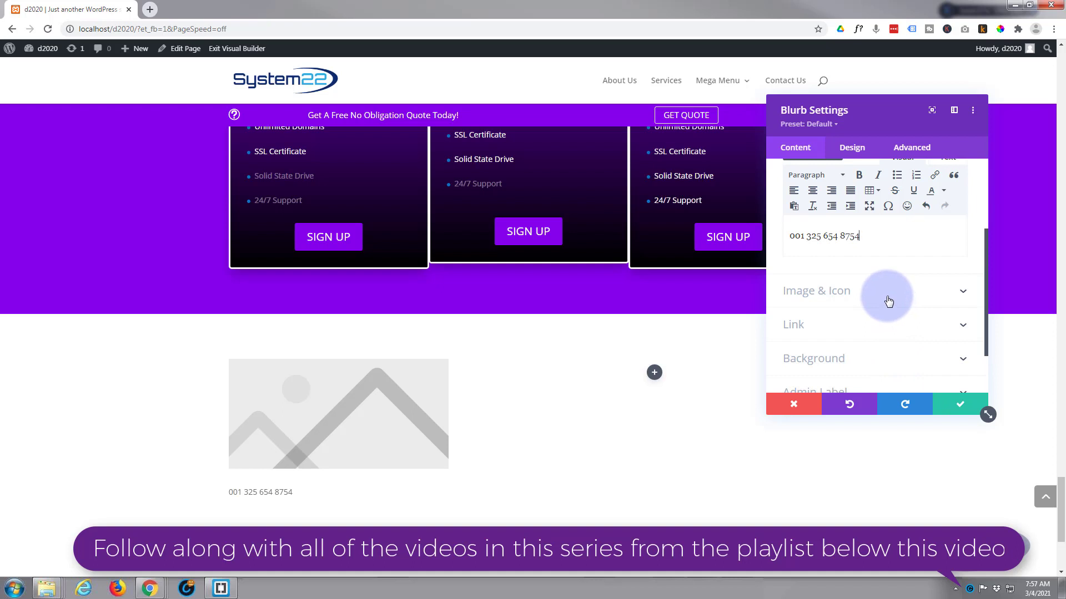
click(888, 300)
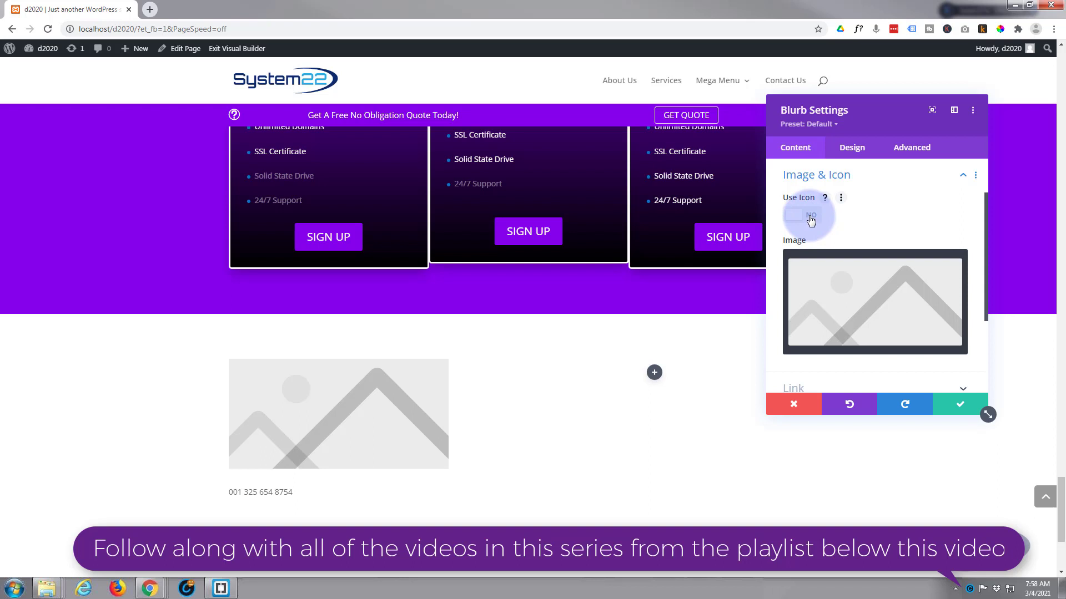
Switch the blurb from an image to an icon and choose the phone handset icon
click(810, 217)
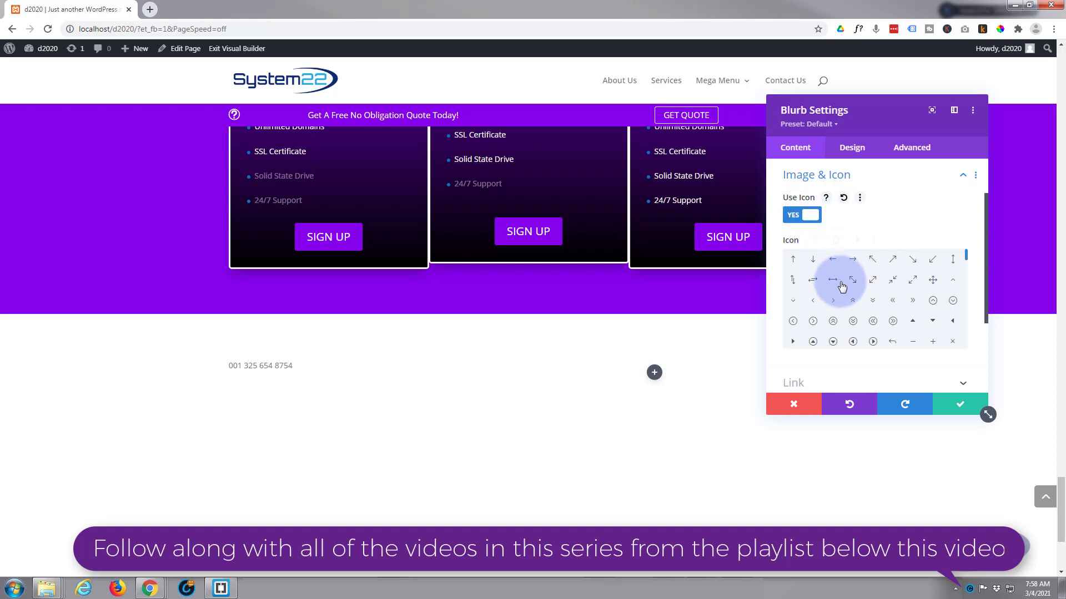
scroll(842, 285, down, 5)
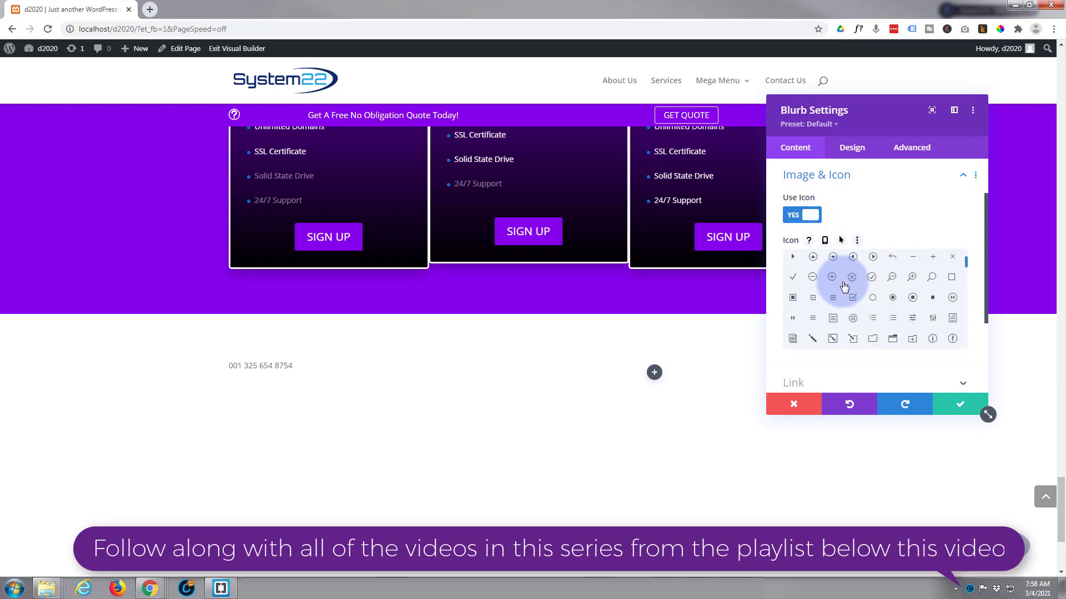
scroll(843, 286, down, 5)
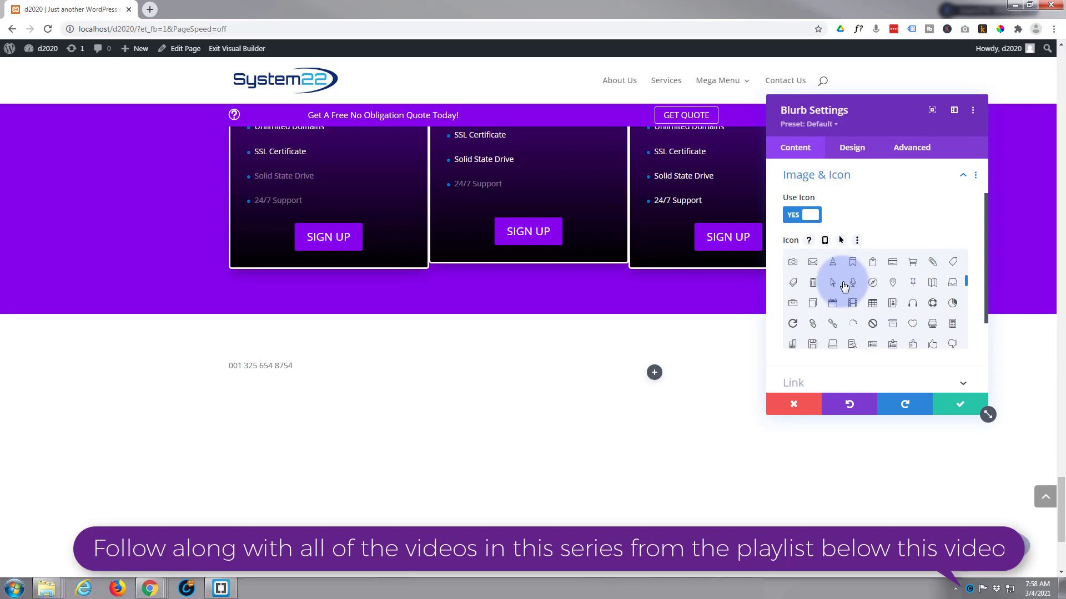
scroll(844, 288, down, 5)
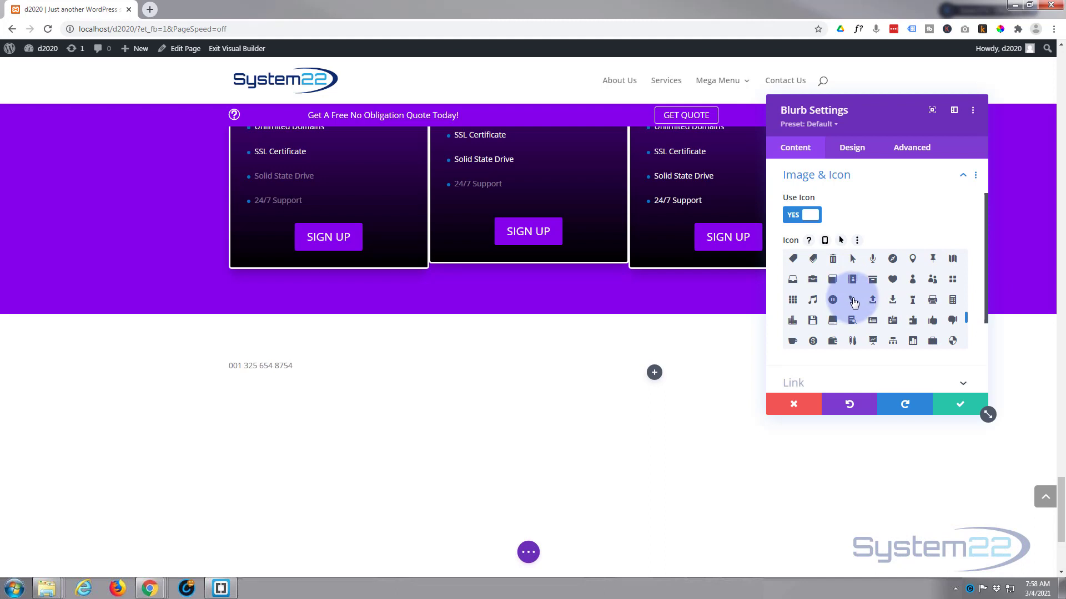
click(853, 300)
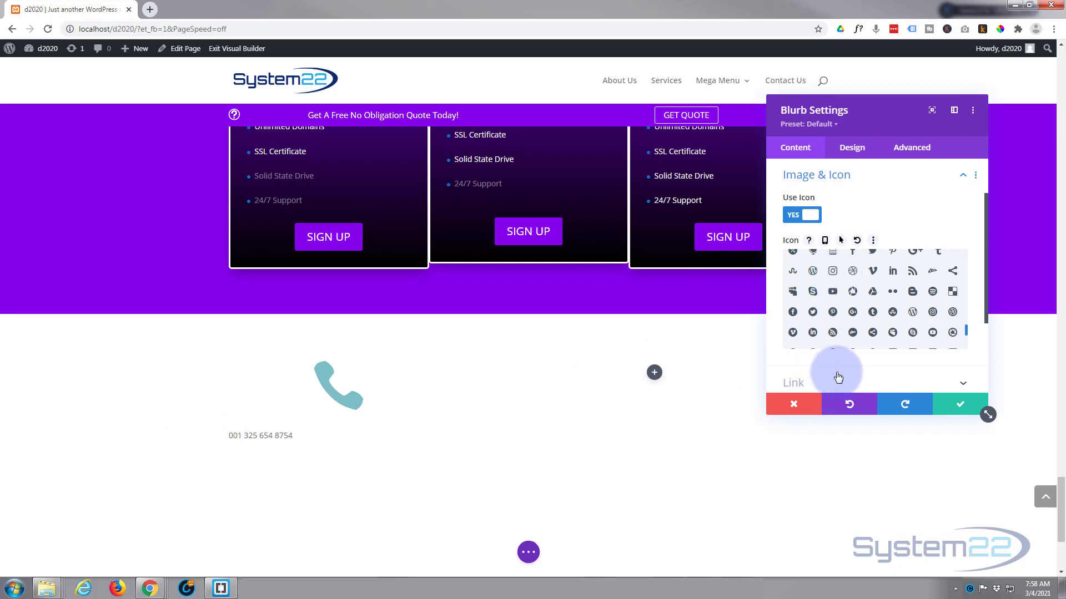
scroll(835, 366, down, 3)
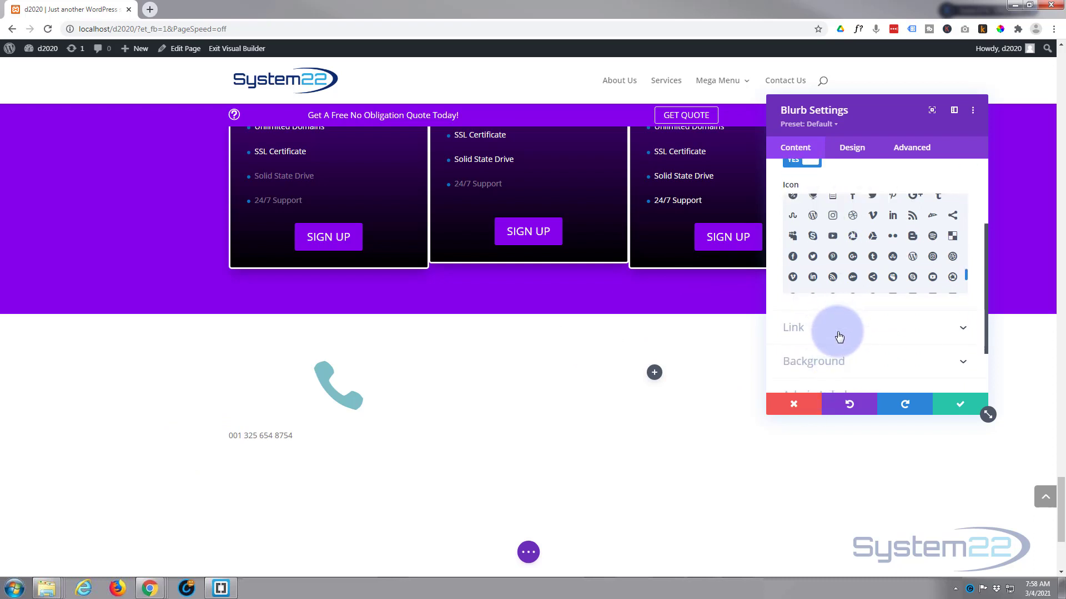
Set the blurb's Module Link URL to a tel: link for the phone number
click(839, 337)
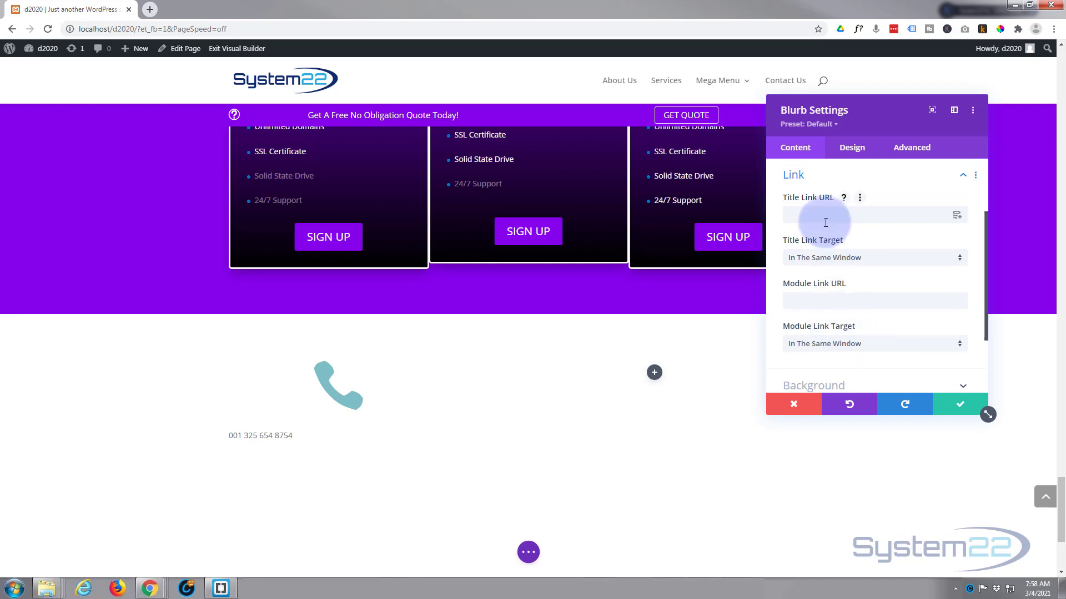
click(793, 300)
text(t)
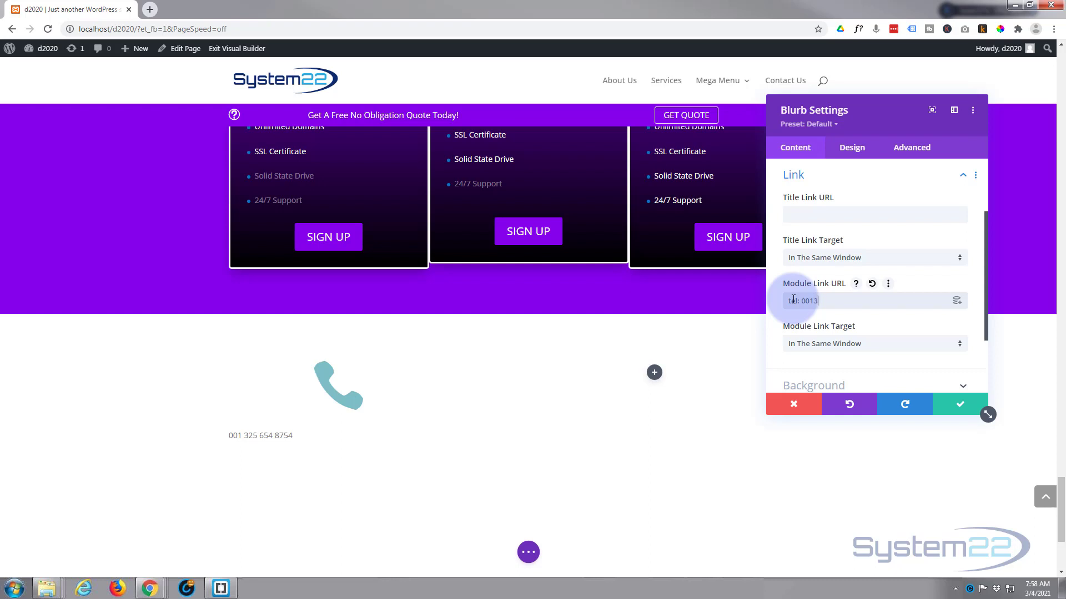
text(566987)
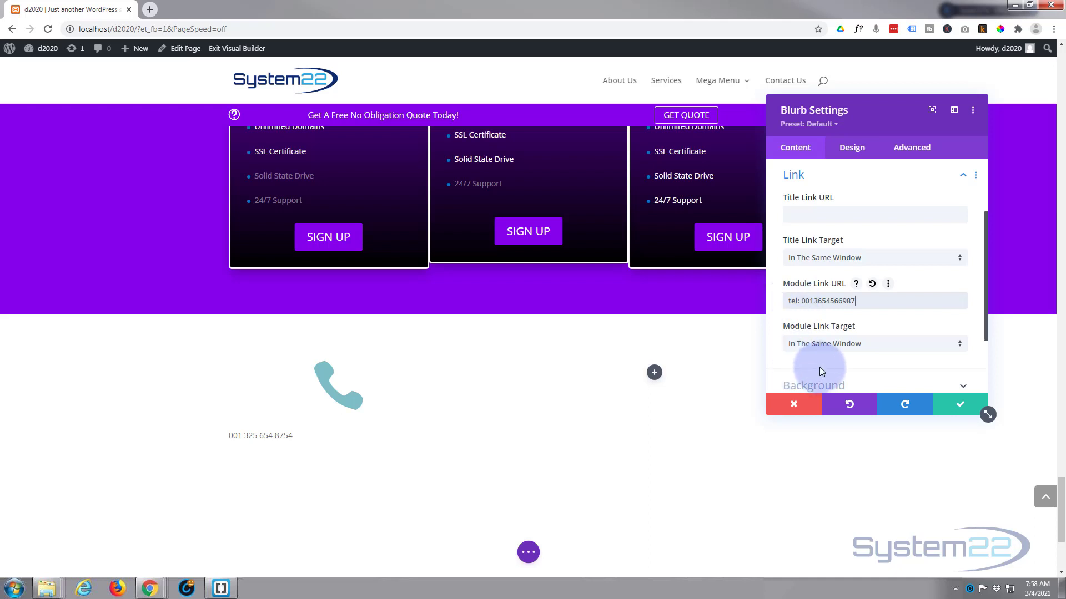
scroll(820, 370, down, 1)
scroll(824, 365, down, 1)
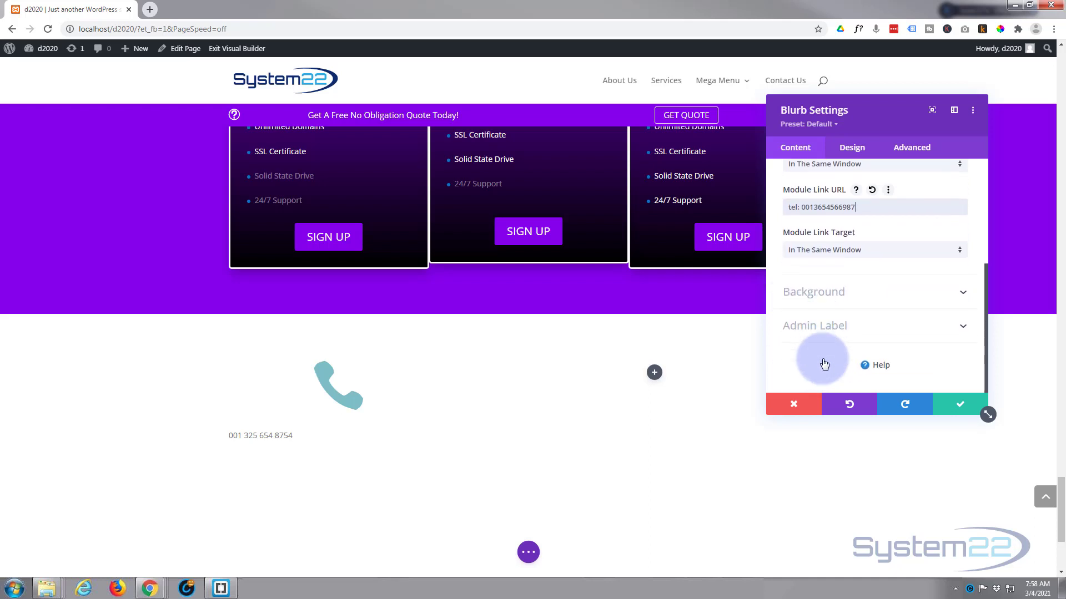
scroll(830, 246, up, 3)
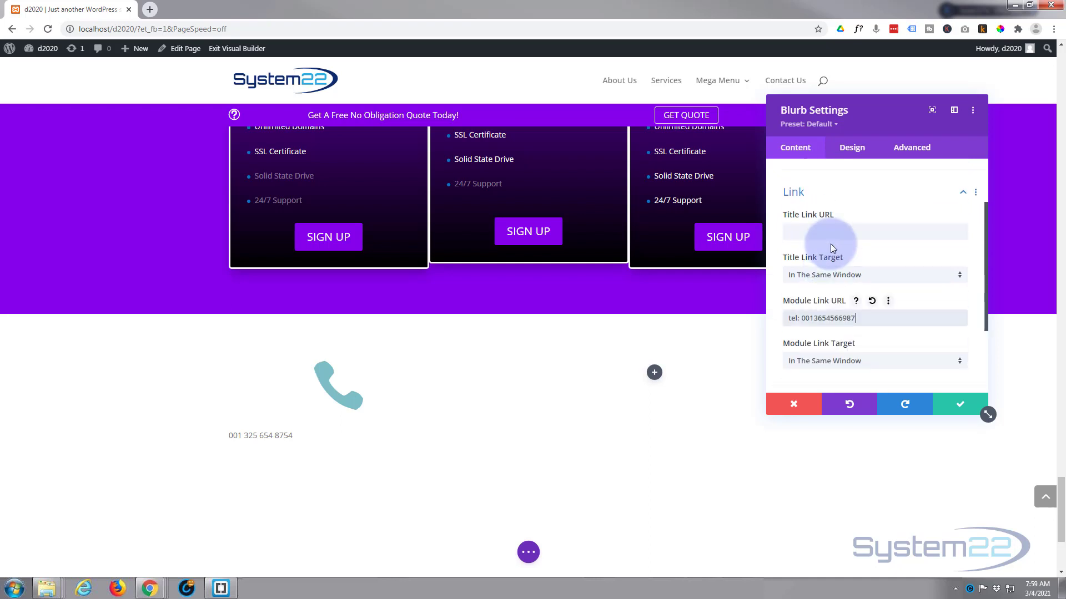
scroll(833, 239, up, 2)
click(855, 149)
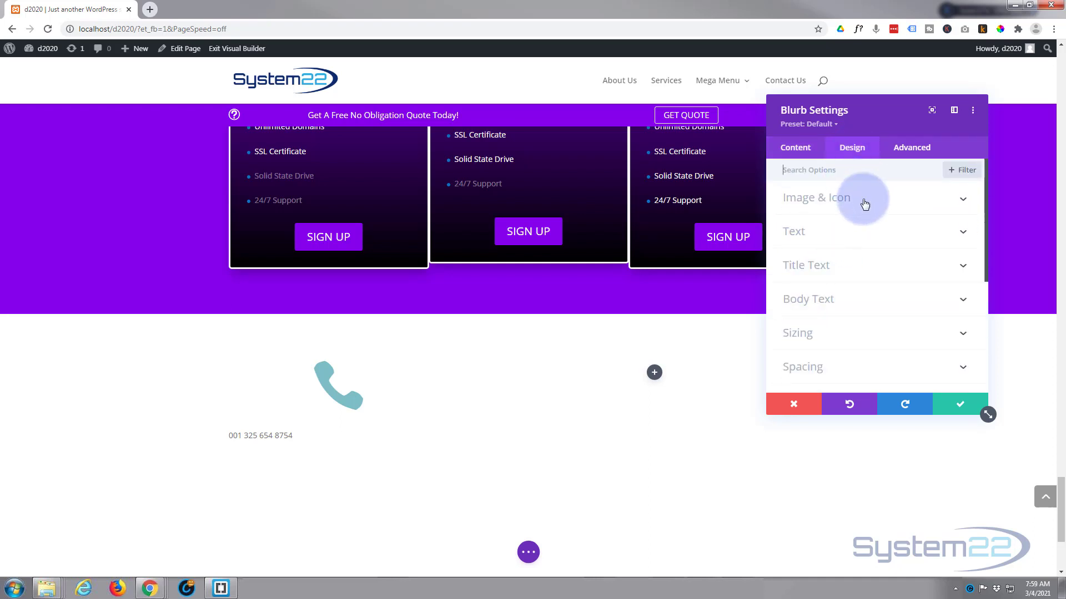
Color the phone icon blue #0c71c3 inside a white circle with a blue border
click(864, 201)
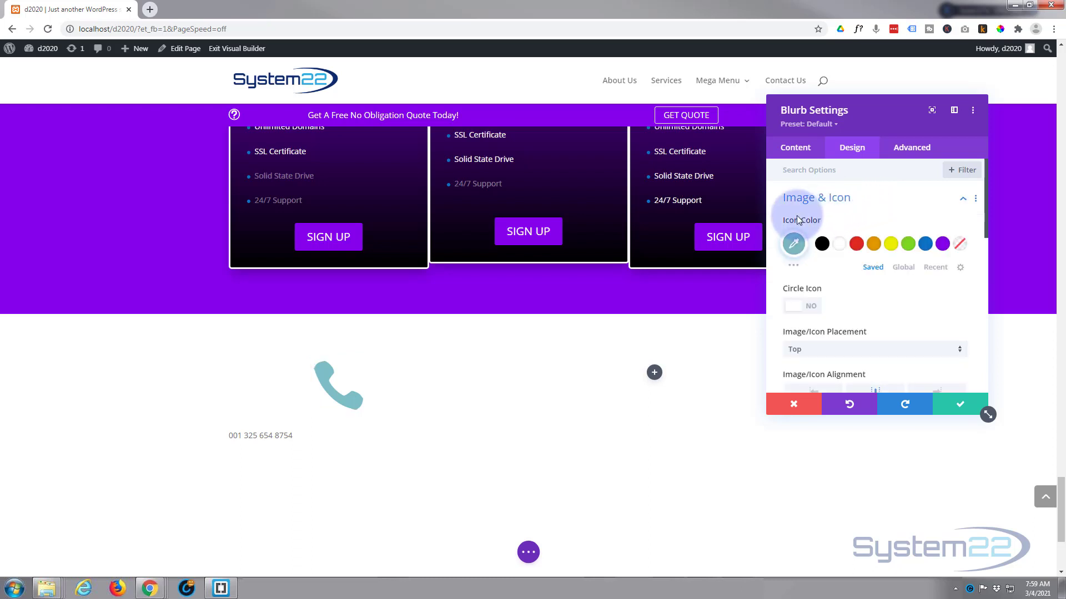
click(925, 245)
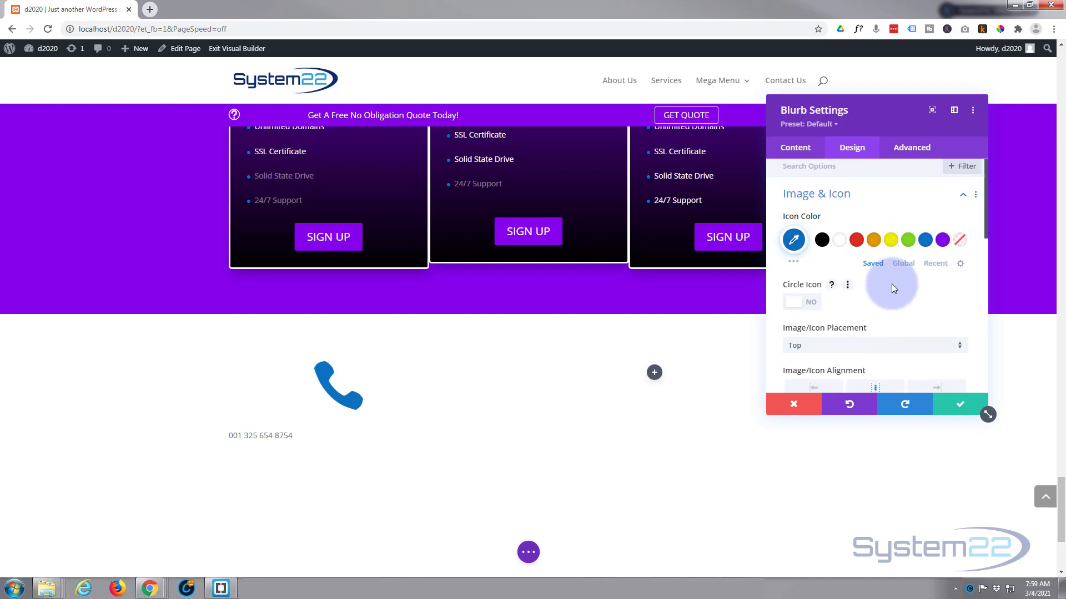
scroll(891, 284, down, 1)
click(805, 253)
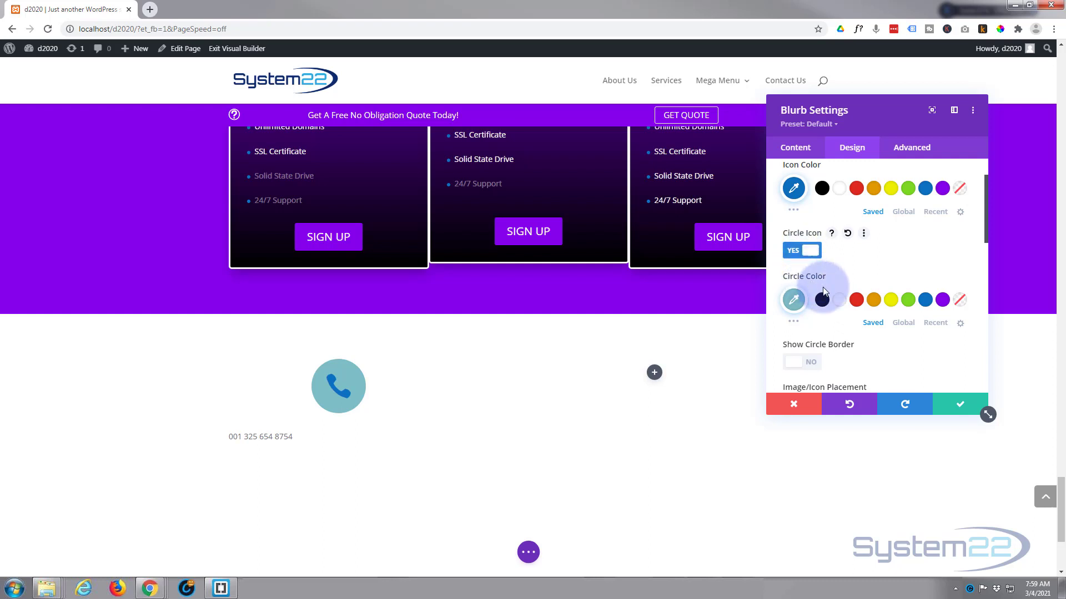
click(841, 302)
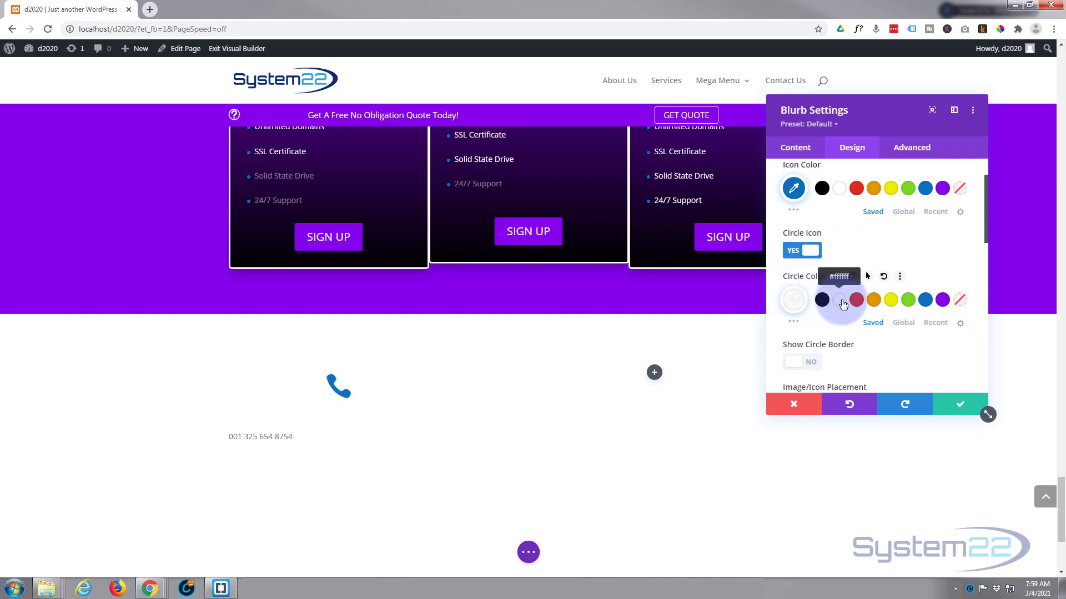
click(813, 365)
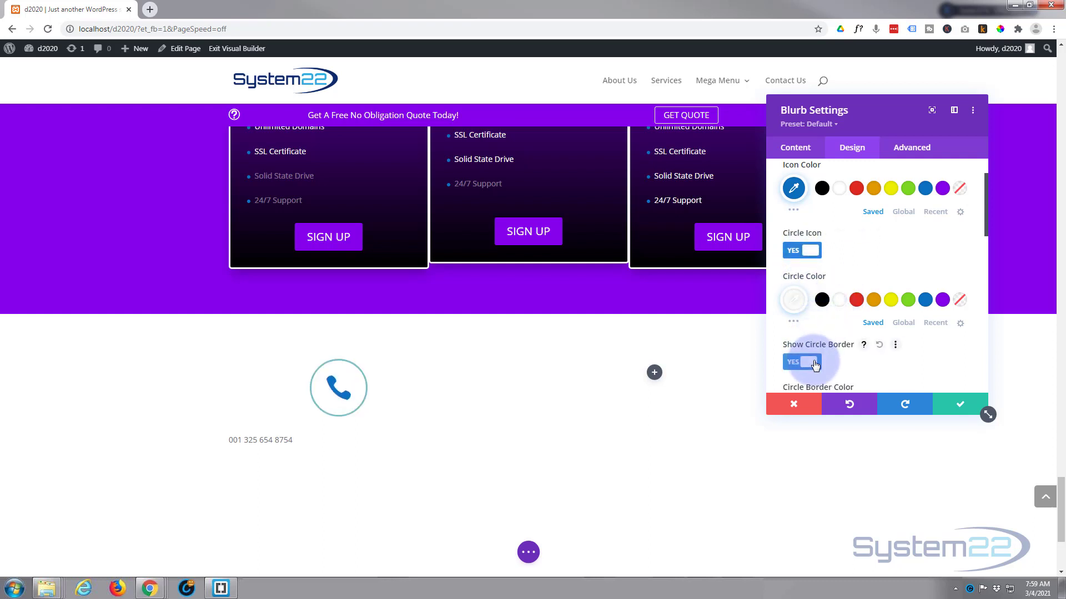
scroll(842, 346, down, 1)
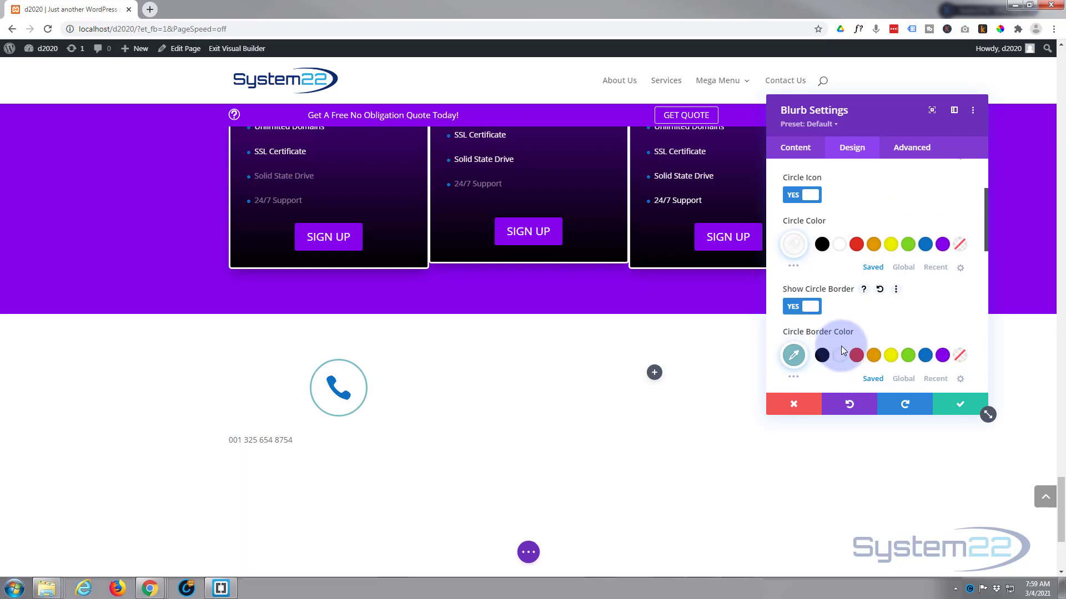
click(931, 356)
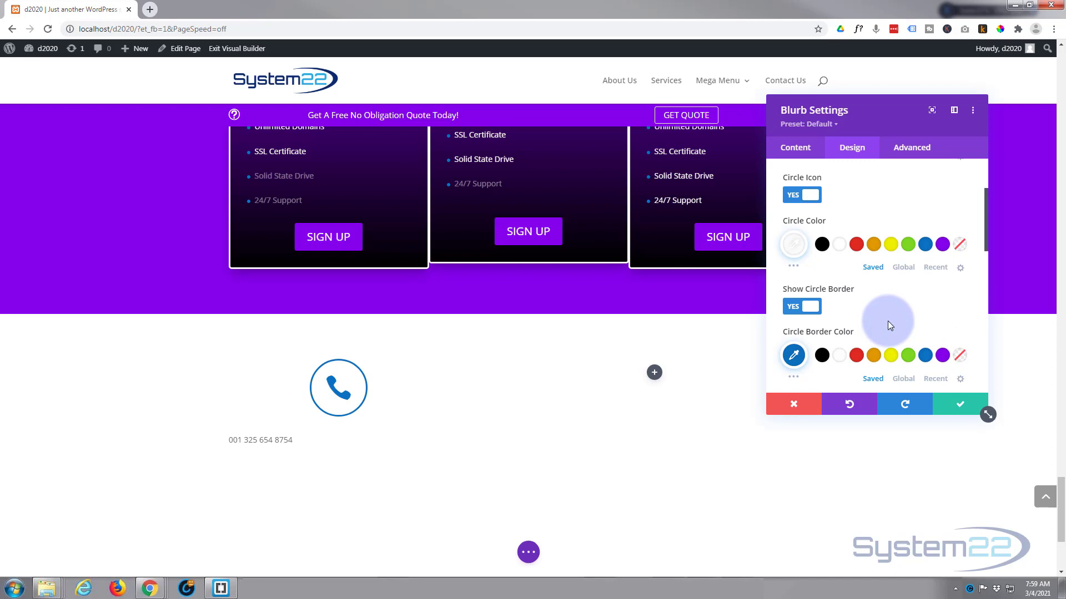
scroll(887, 321, down, 2)
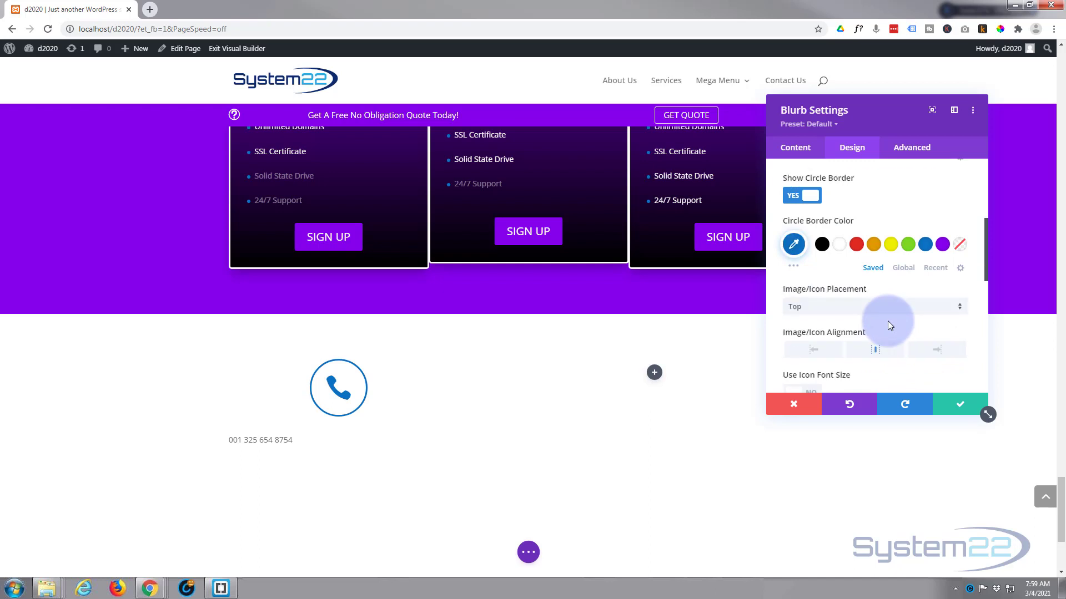
Place the icon left of the text and set its icon font size to 15px
click(821, 310)
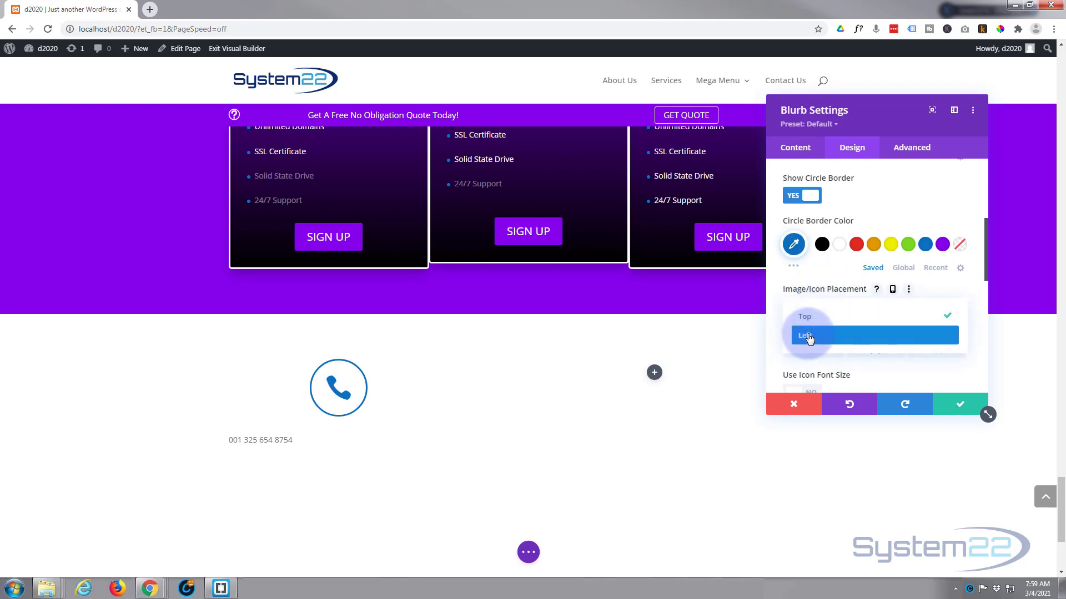
click(808, 335)
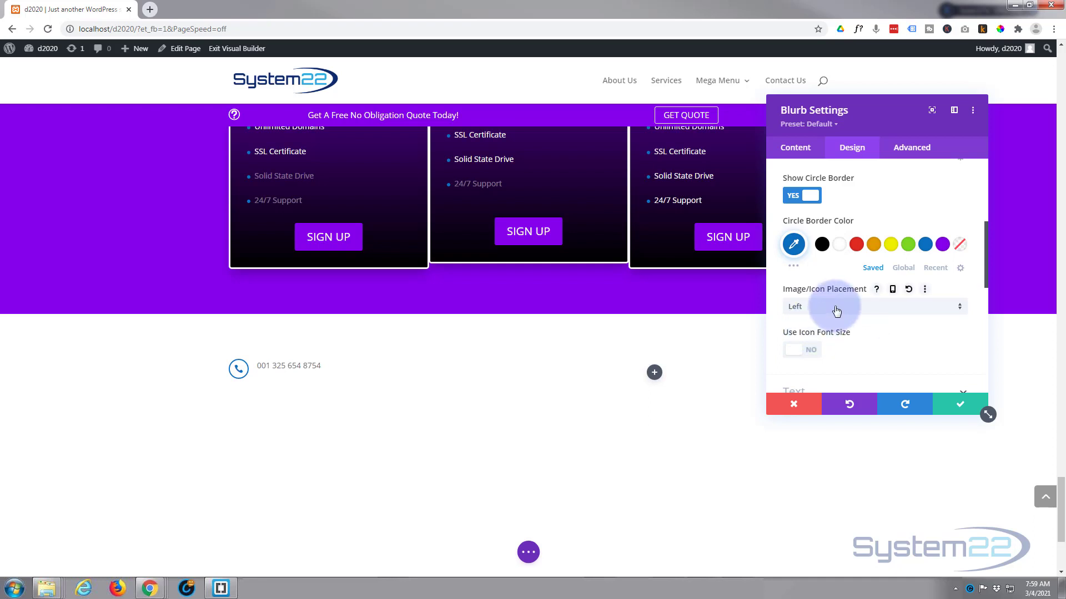
scroll(836, 311, down, 1)
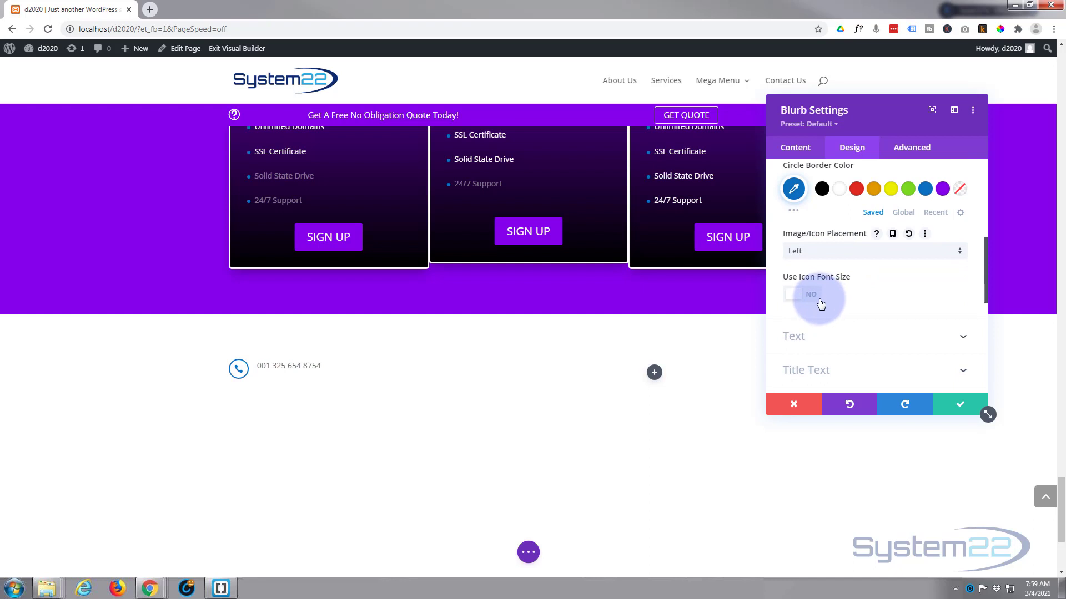
click(807, 295)
drag(874, 335, 798, 341)
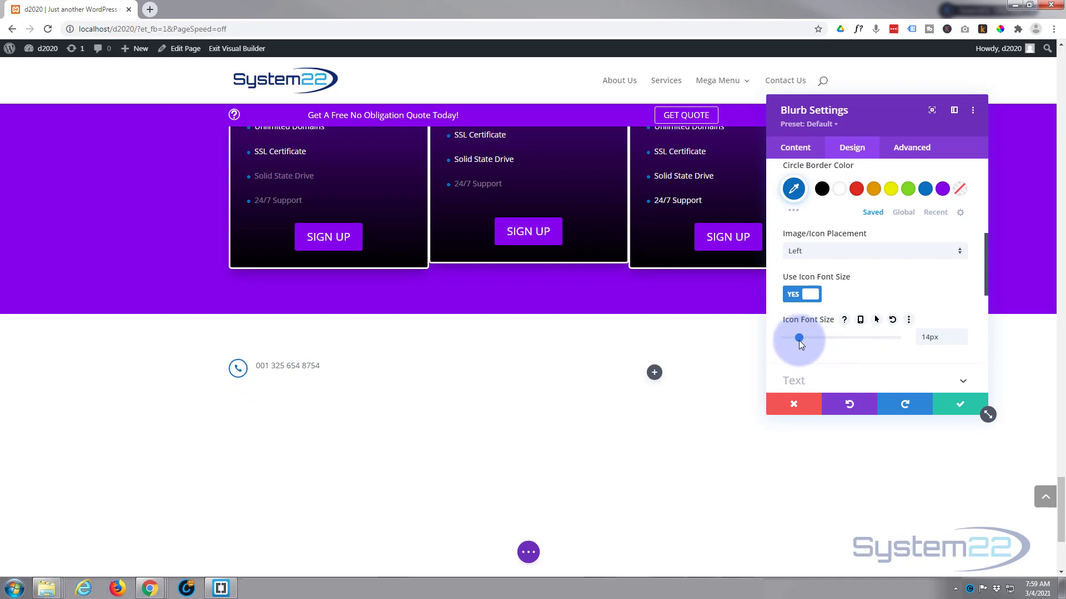
click(961, 333)
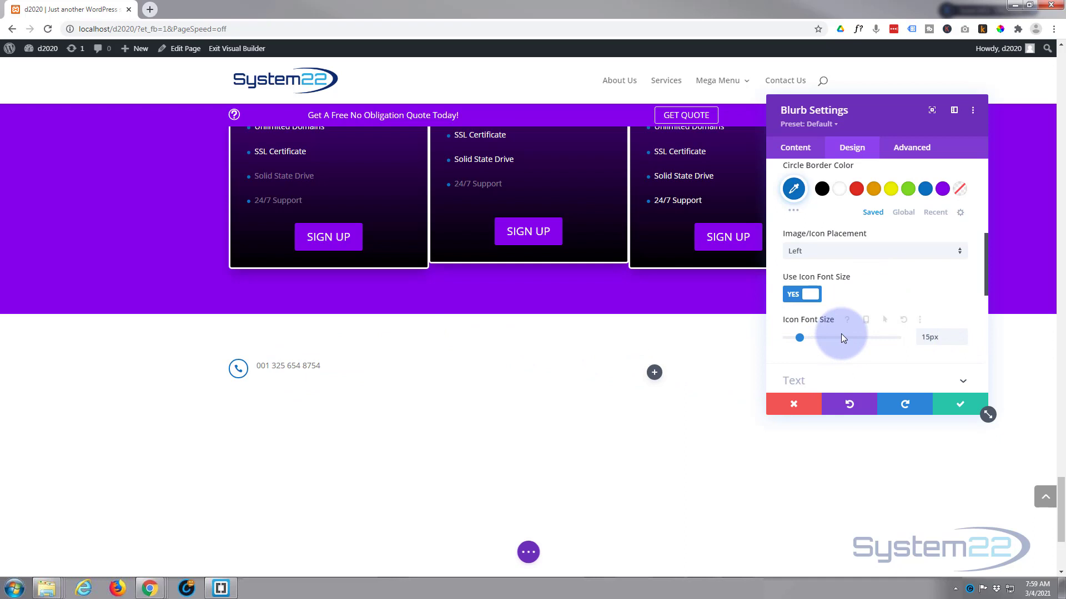
scroll(841, 336, down, 3)
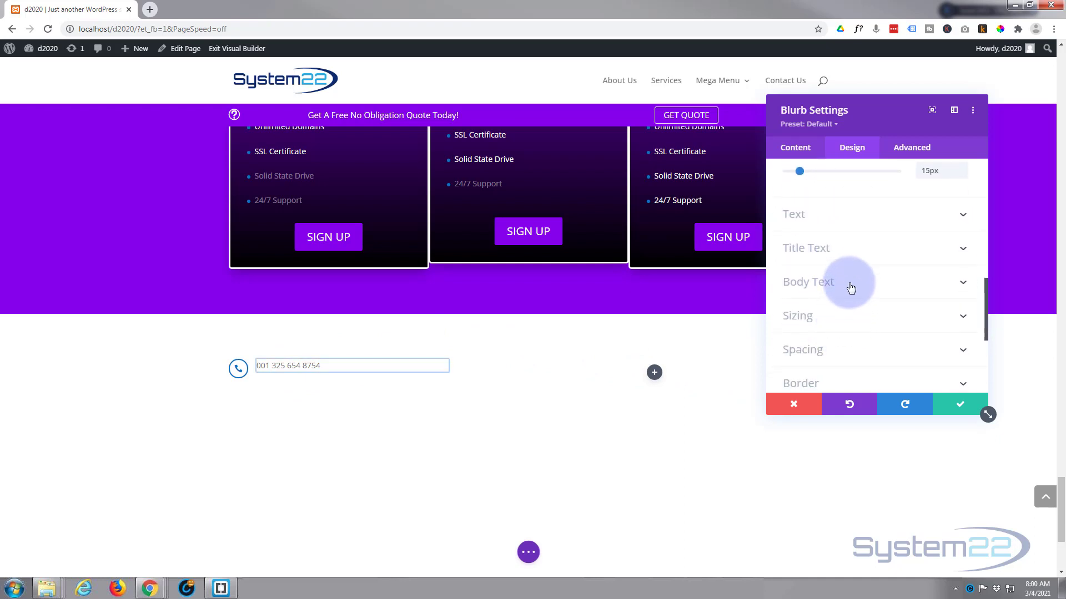
Make the phone number text blue and Semi Bold with 2.5em line height, then save
click(851, 288)
scroll(849, 293, down, 2)
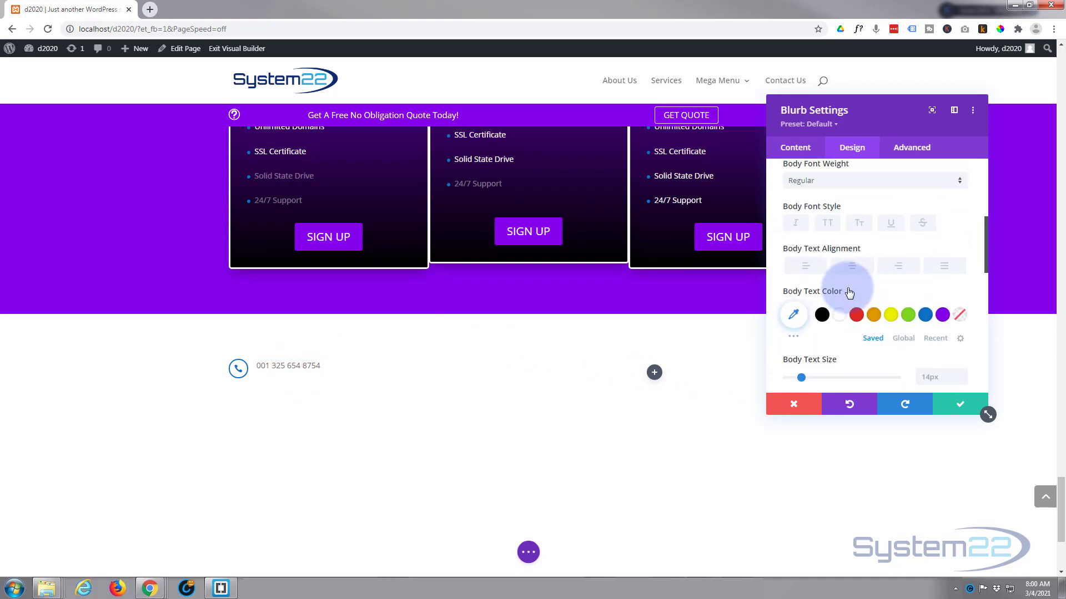
click(929, 321)
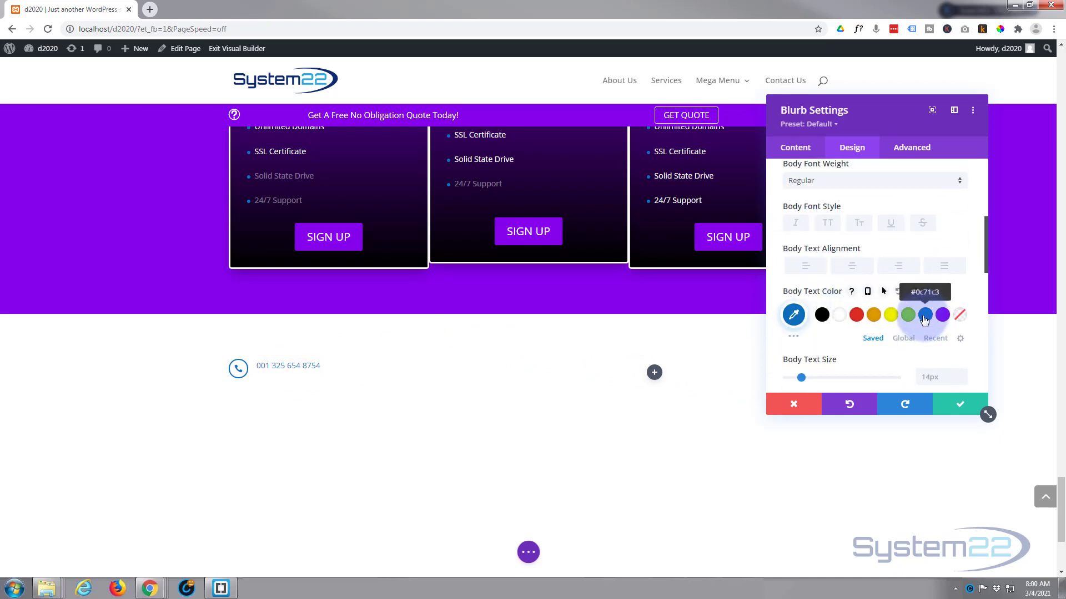
click(861, 181)
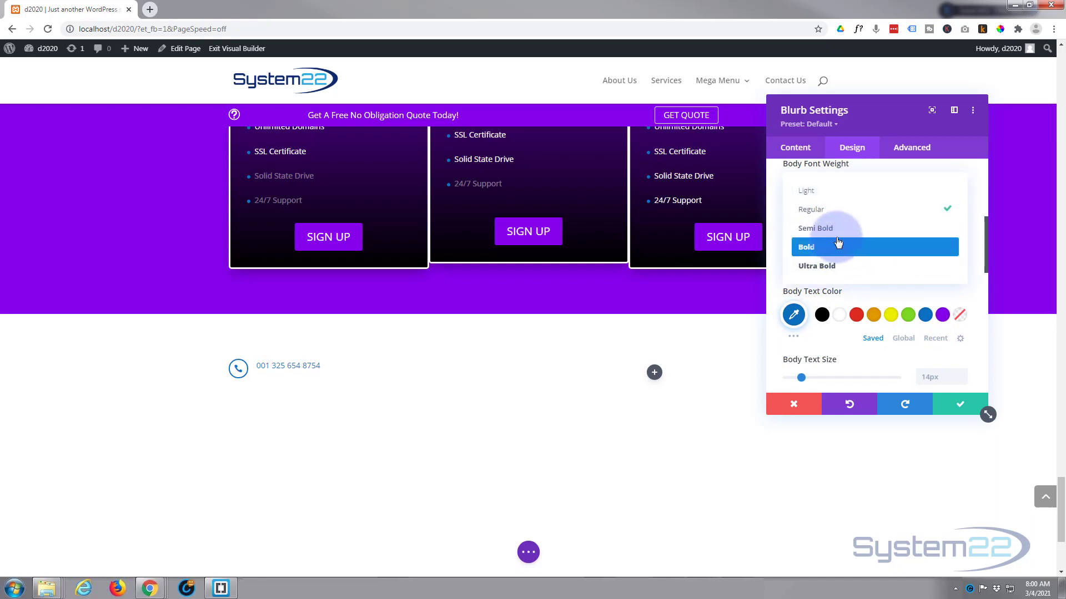
click(838, 237)
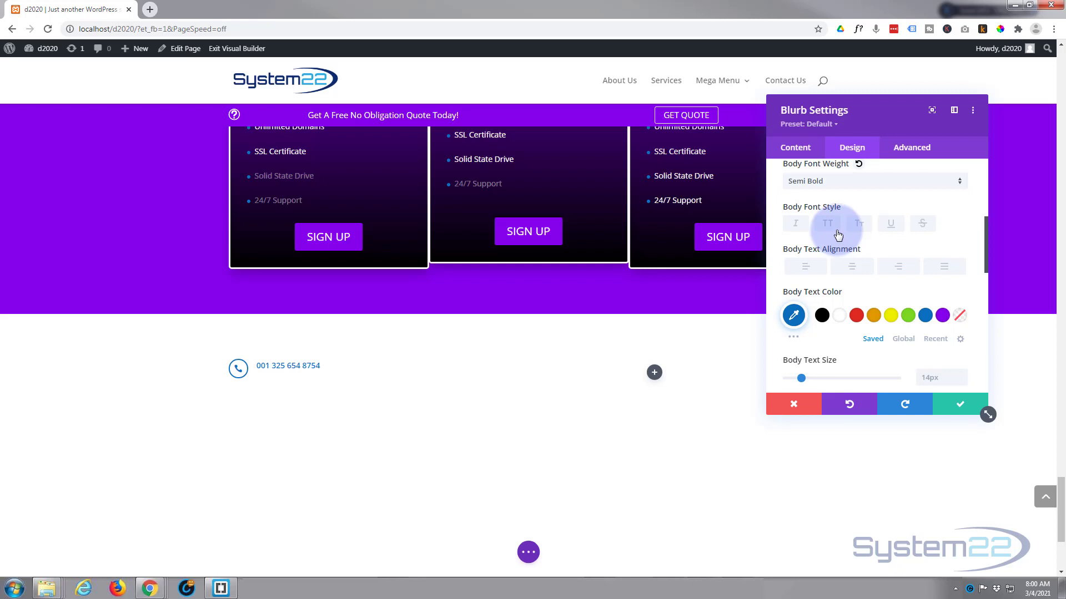
scroll(838, 236, down, 1)
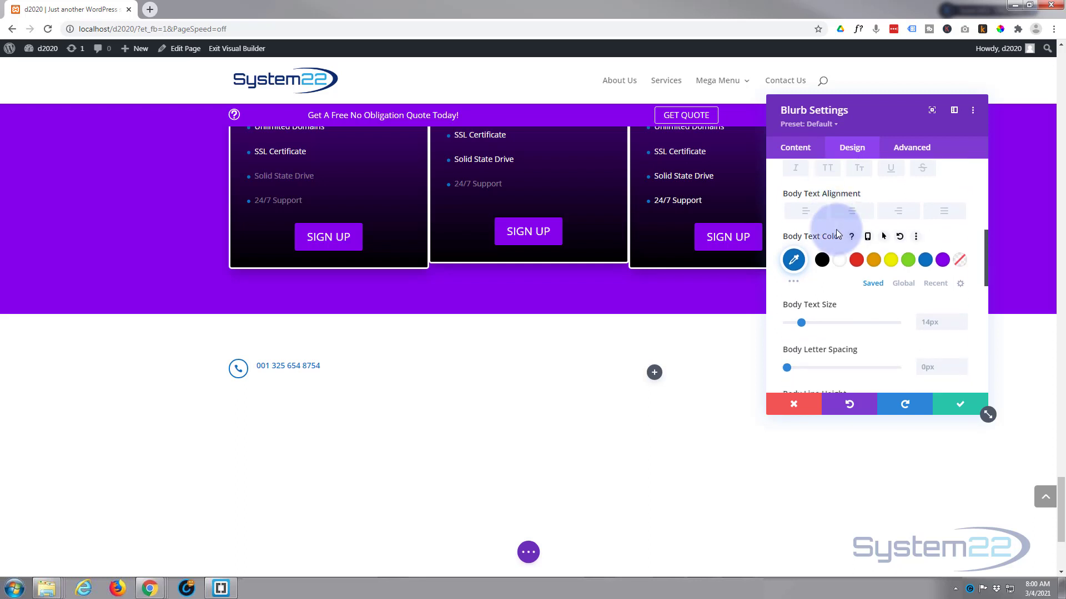
scroll(837, 233, down, 2)
scroll(838, 232, down, 2)
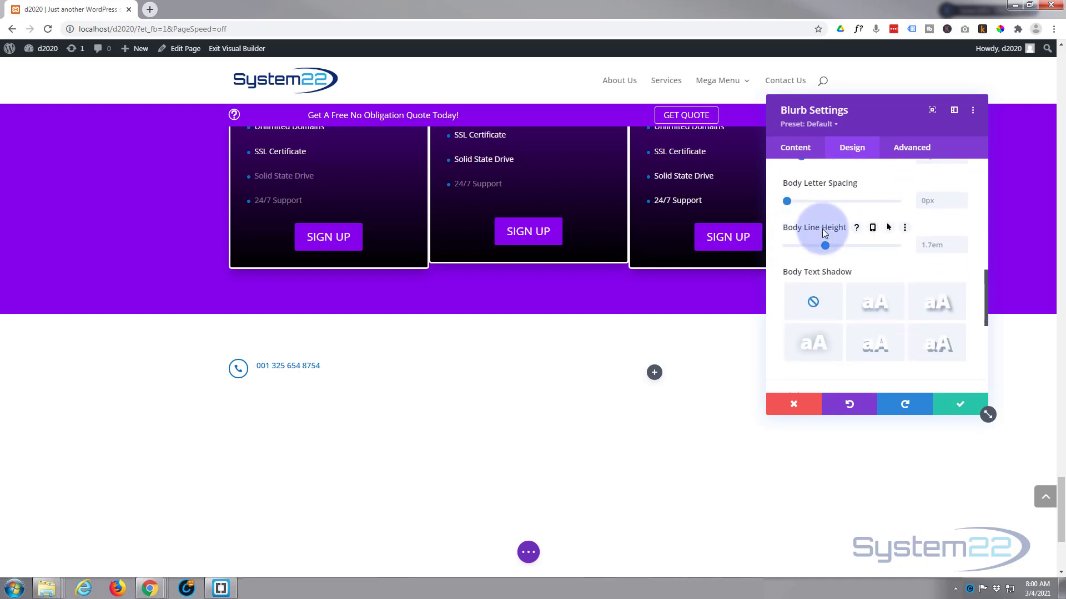
drag(827, 248, 870, 250)
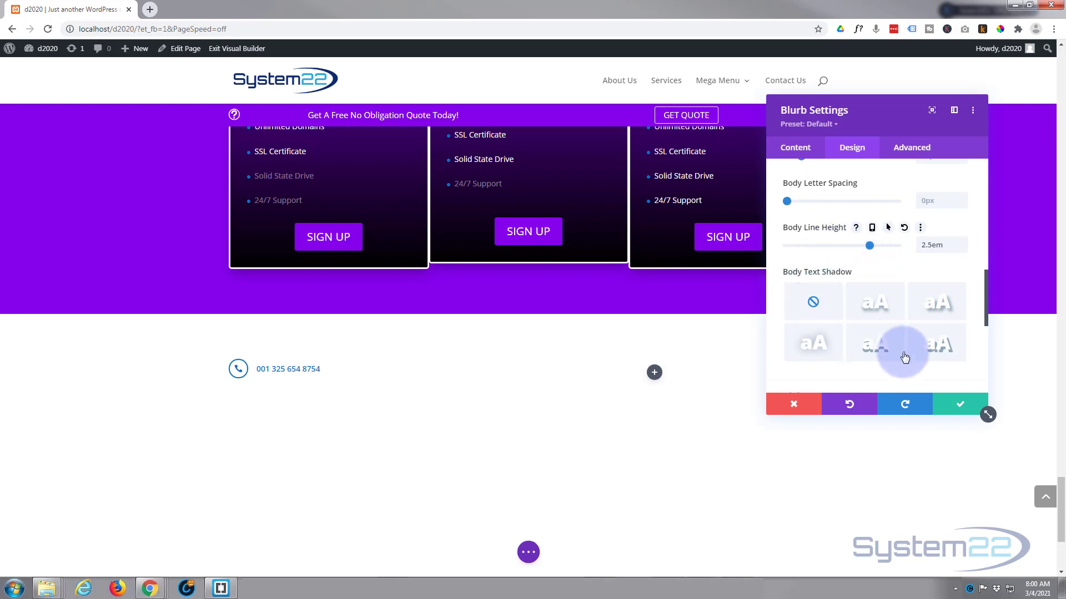
click(954, 411)
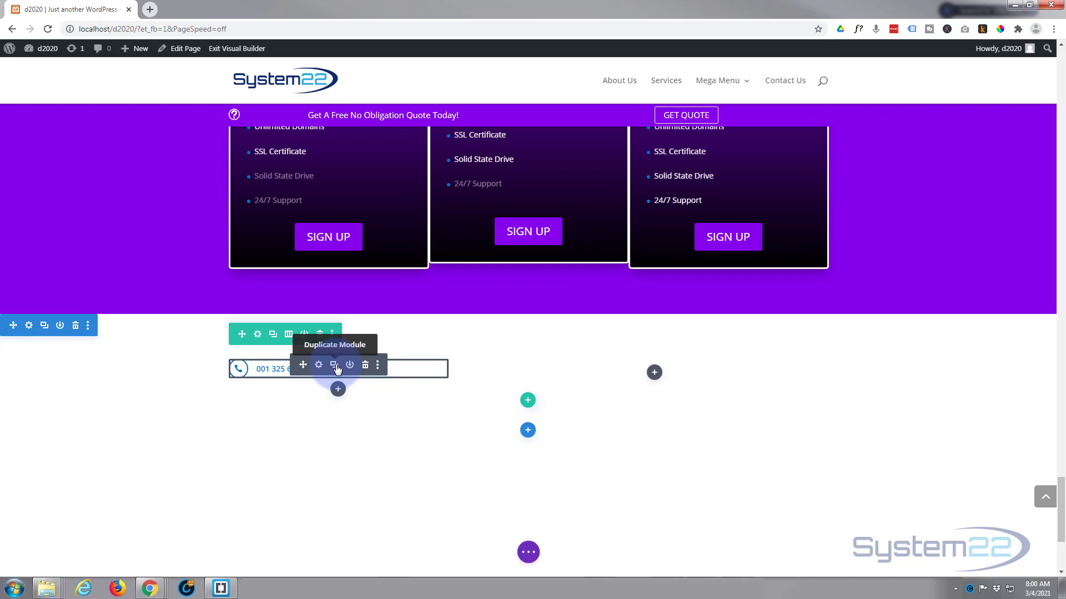
Duplicate the phone blurb above the original and give the copy 4px top and bottom margins
click(335, 365)
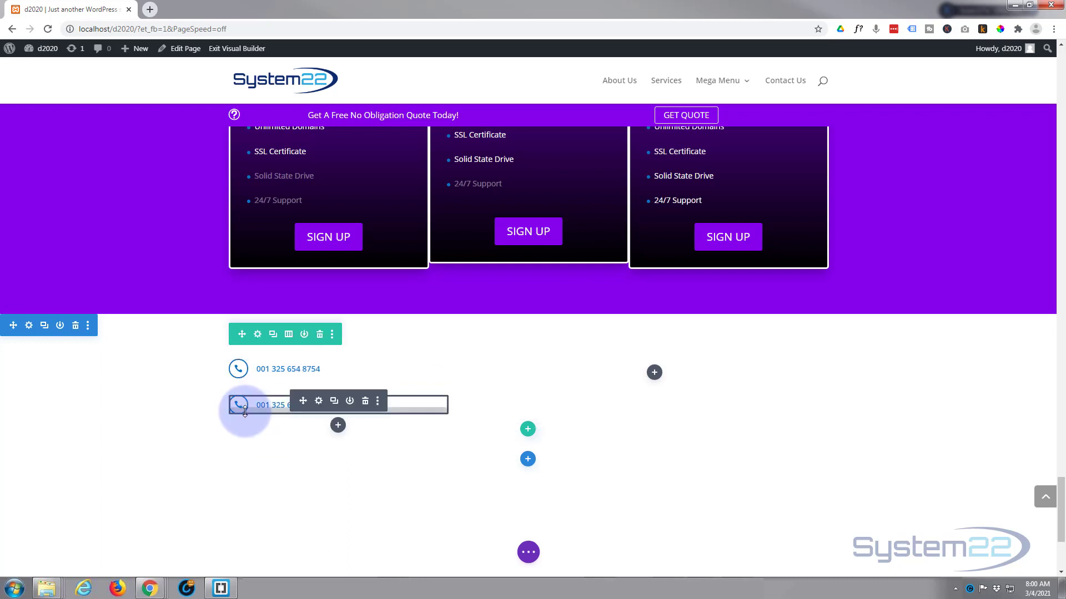
drag(293, 399, 249, 368)
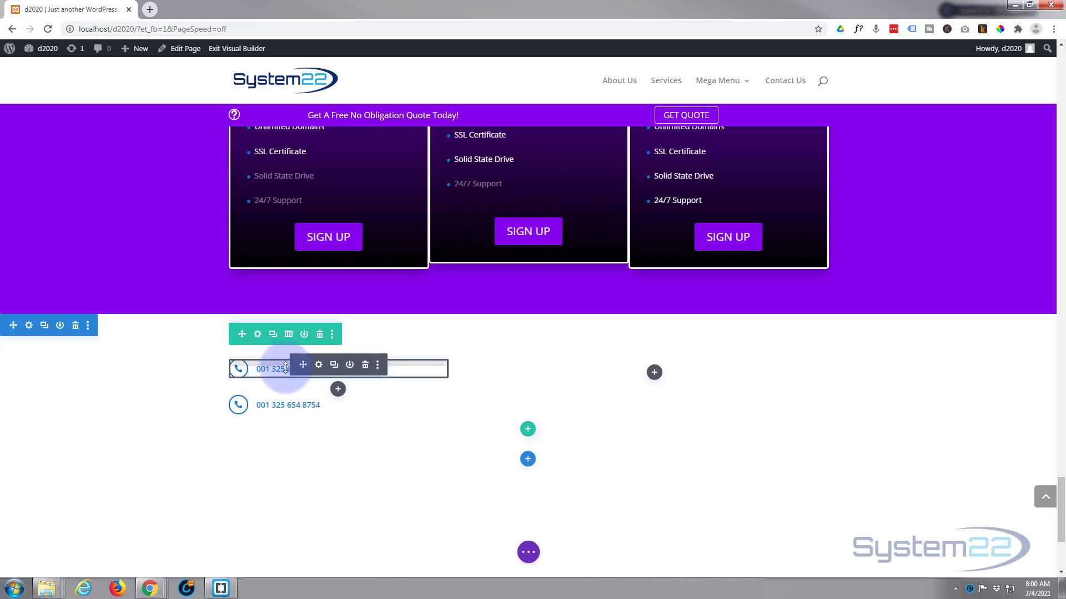
click(319, 366)
click(862, 158)
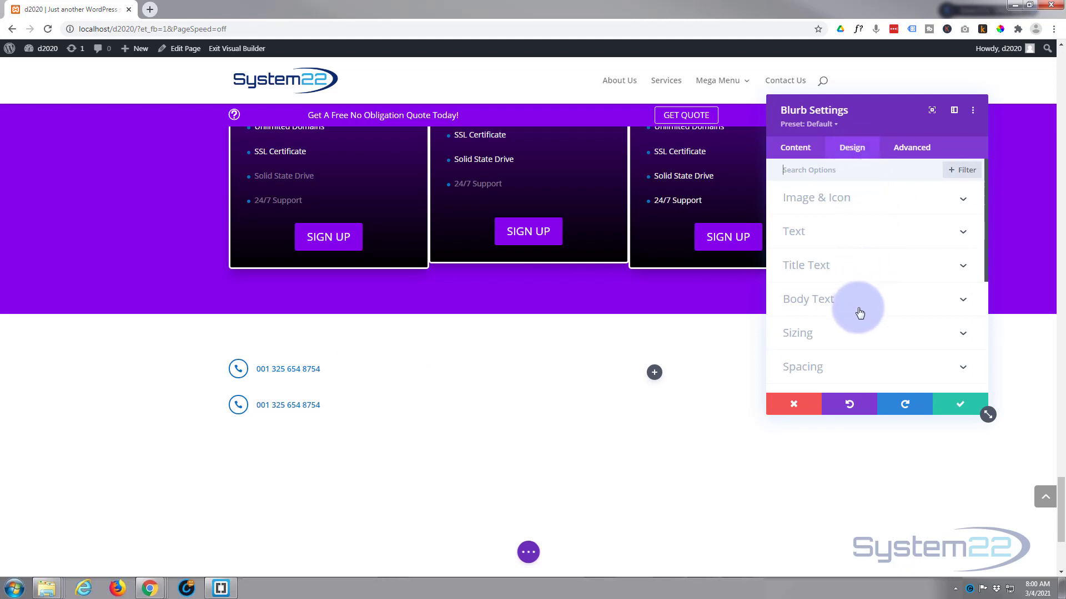
click(861, 370)
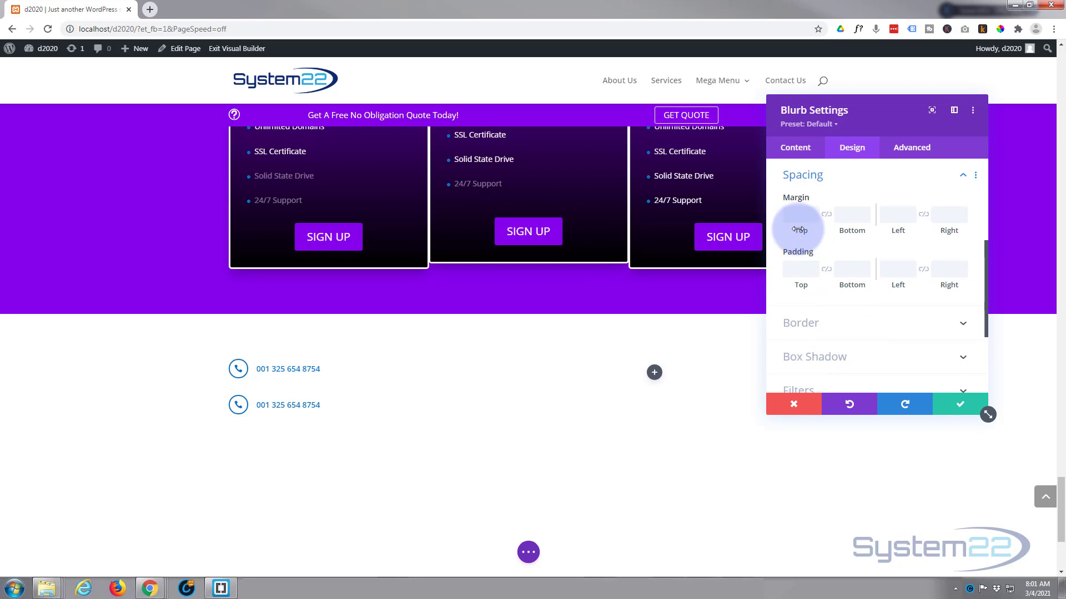
click(813, 213)
click(803, 215)
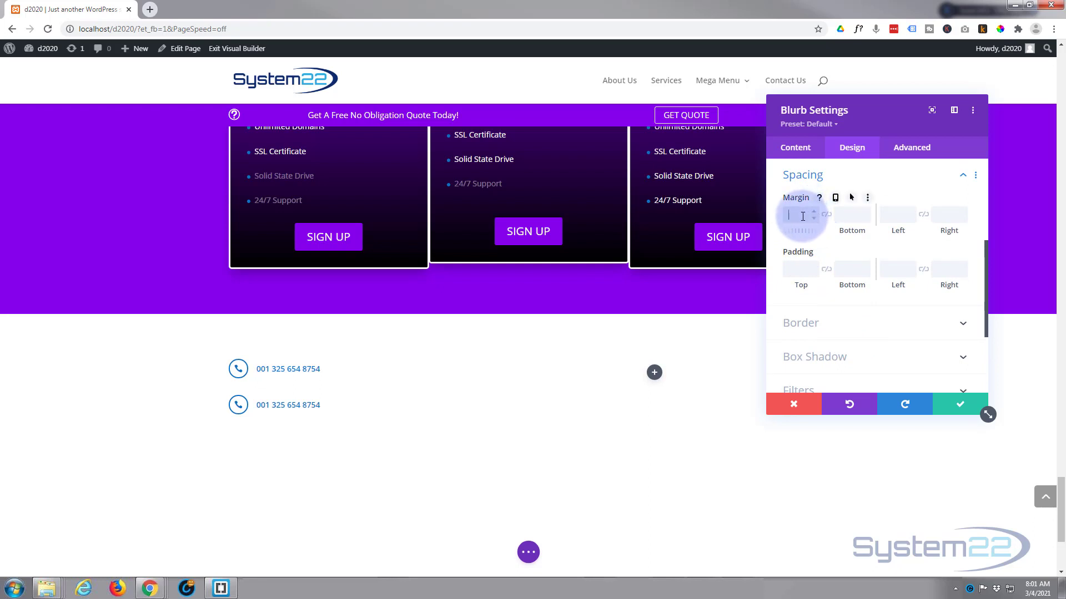
drag(818, 217, 826, 218)
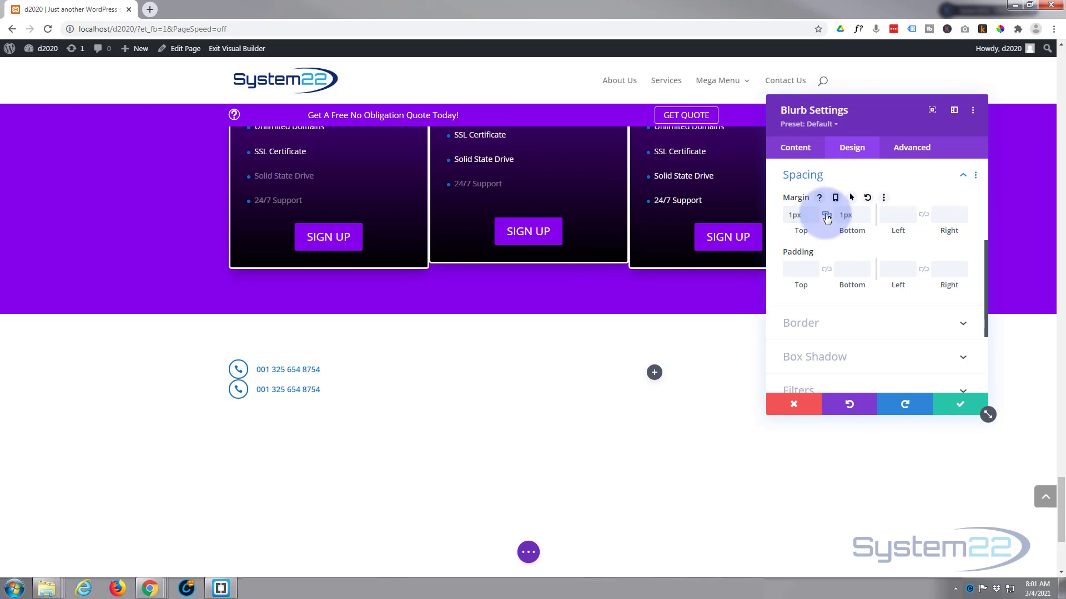
click(814, 215)
key(Up)
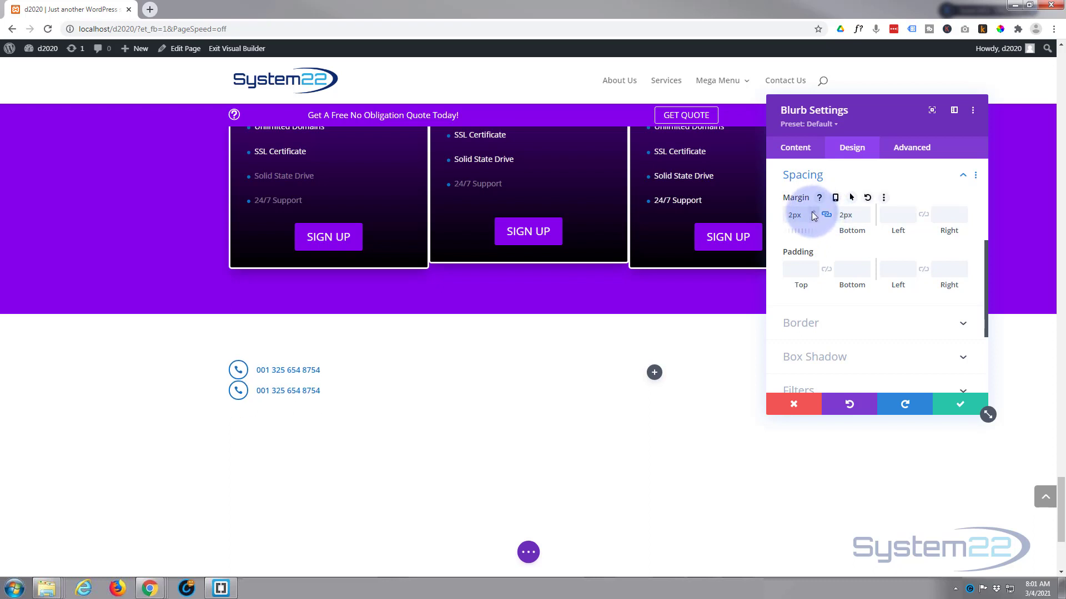
key(Up)
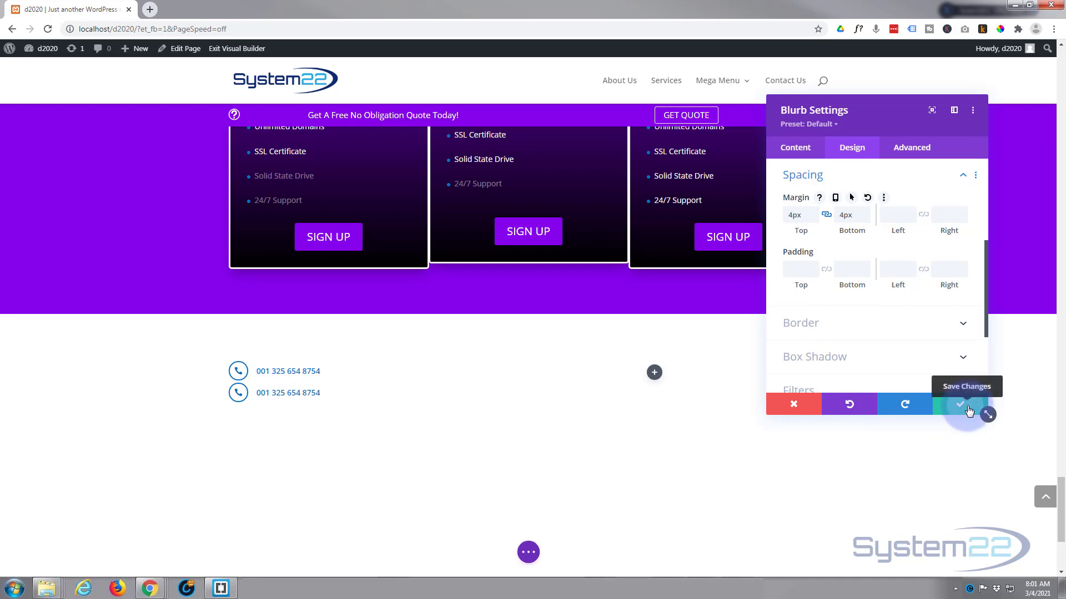
click(967, 409)
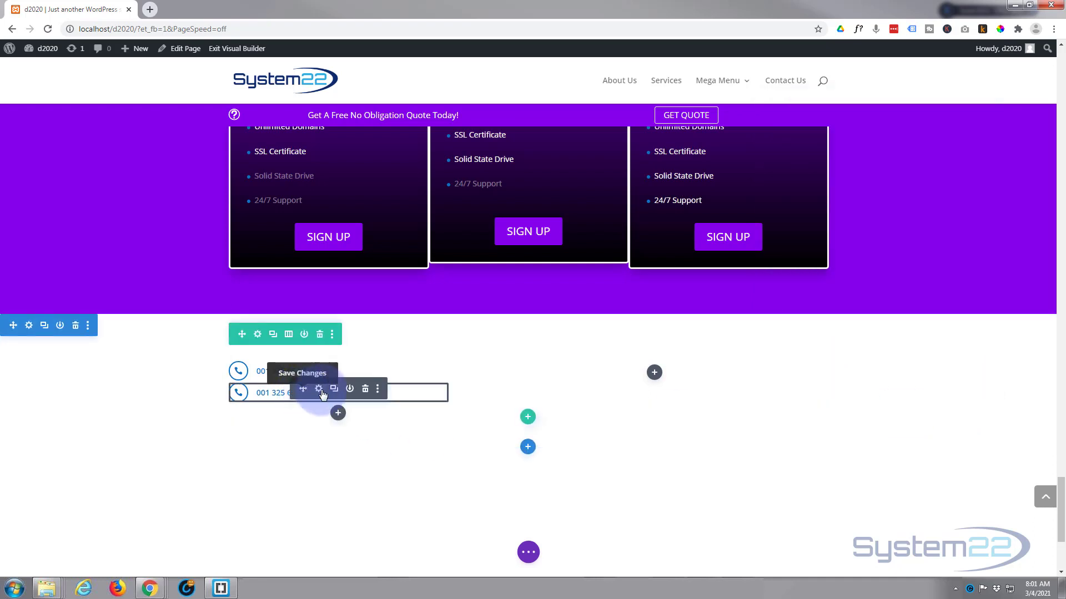
Replace the second blurb with a fresh copy whose number's last digit is 5
click(365, 390)
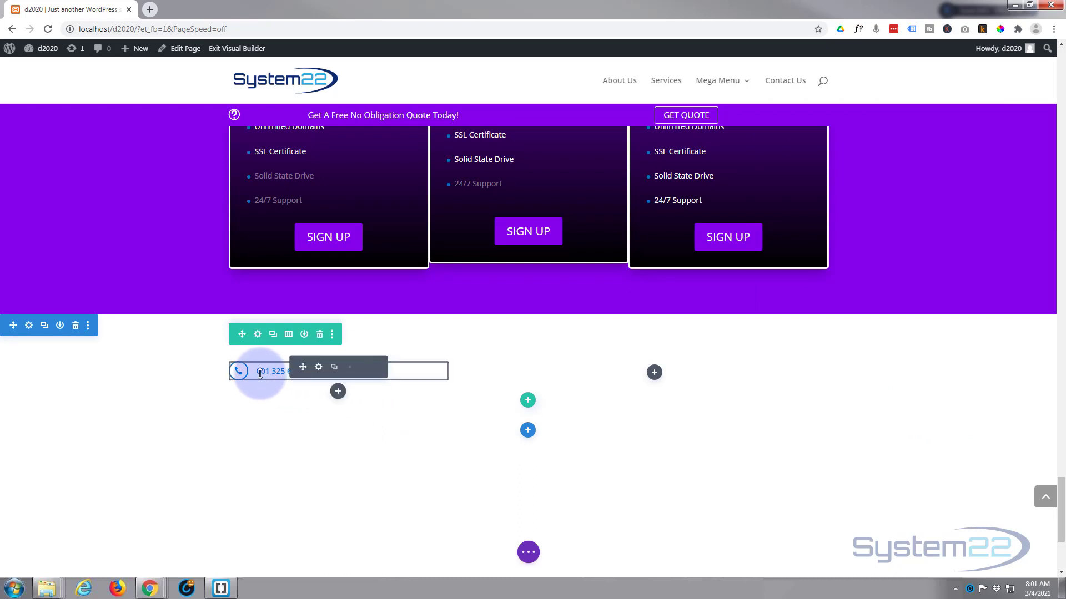
click(340, 368)
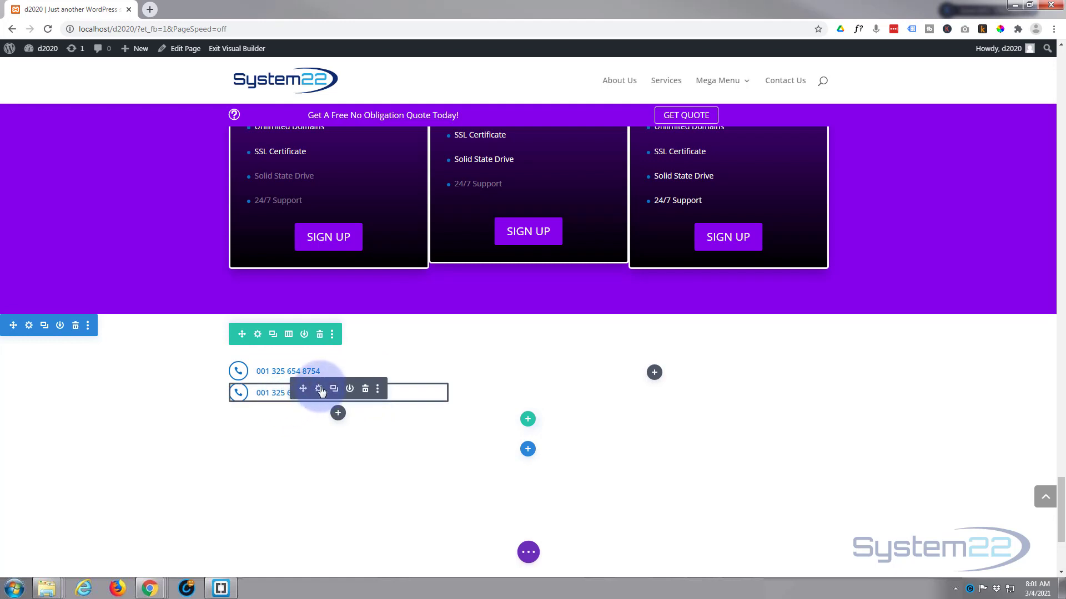
click(318, 389)
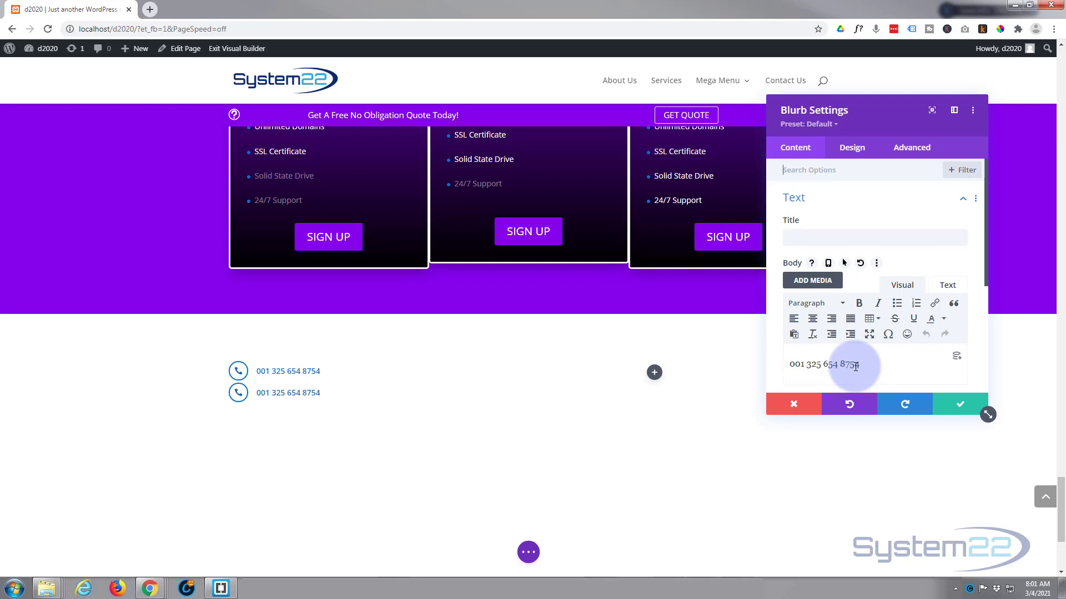
drag(855, 365, 861, 365)
text(5)
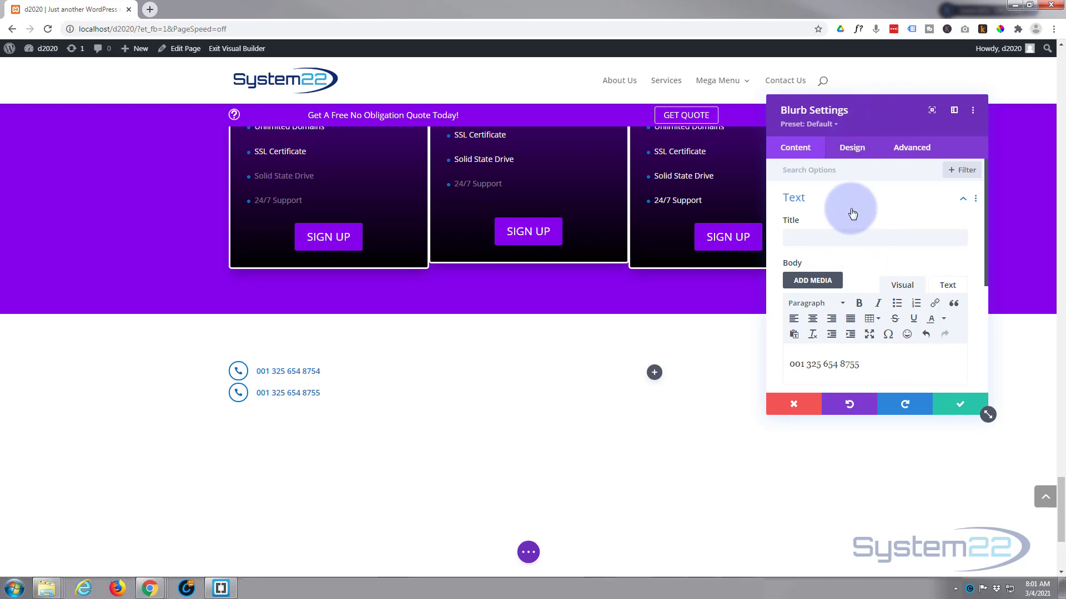
Give the second blurb a printer icon and save it
scroll(854, 221, down, 2)
click(852, 314)
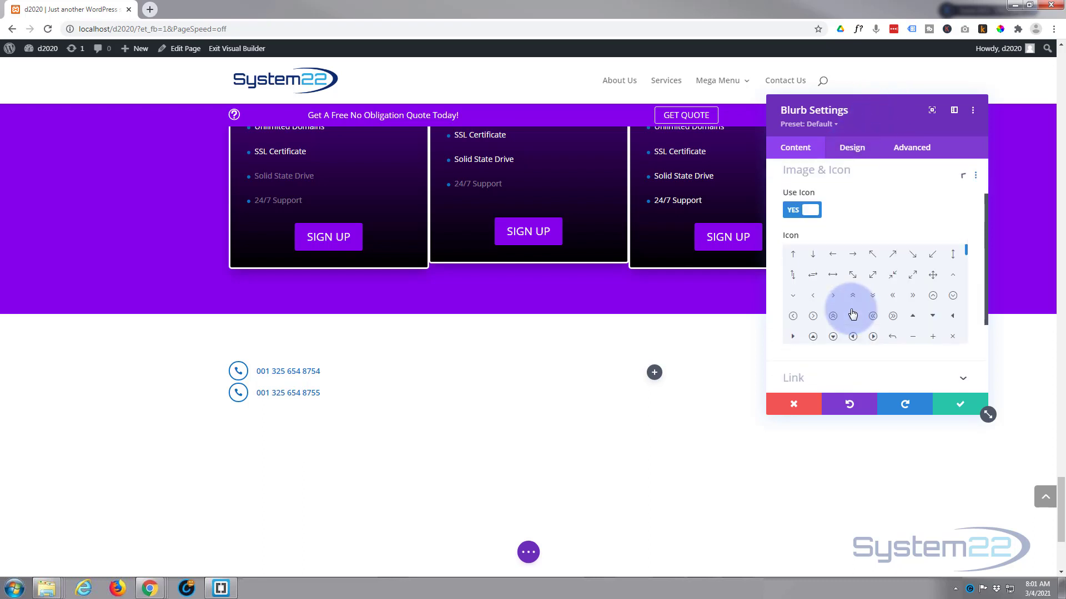
scroll(852, 309, down, 5)
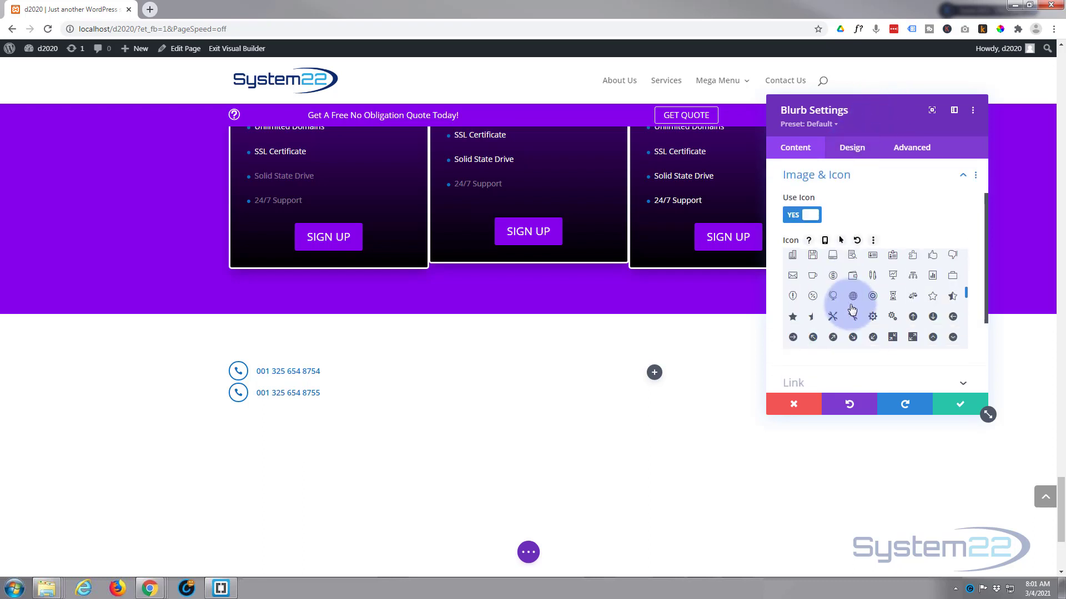
scroll(852, 309, down, 1)
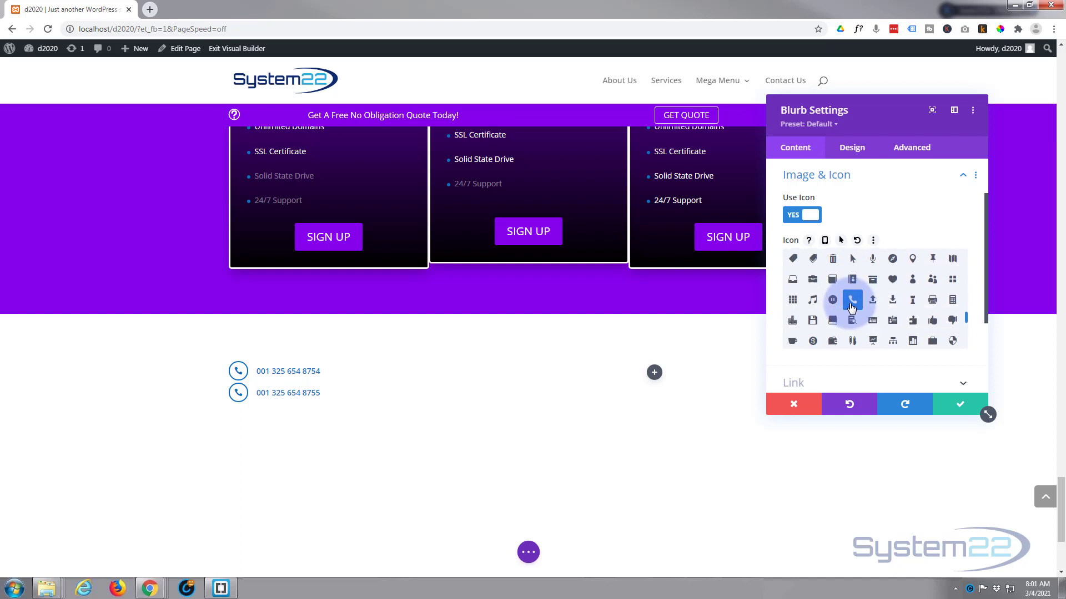
click(928, 302)
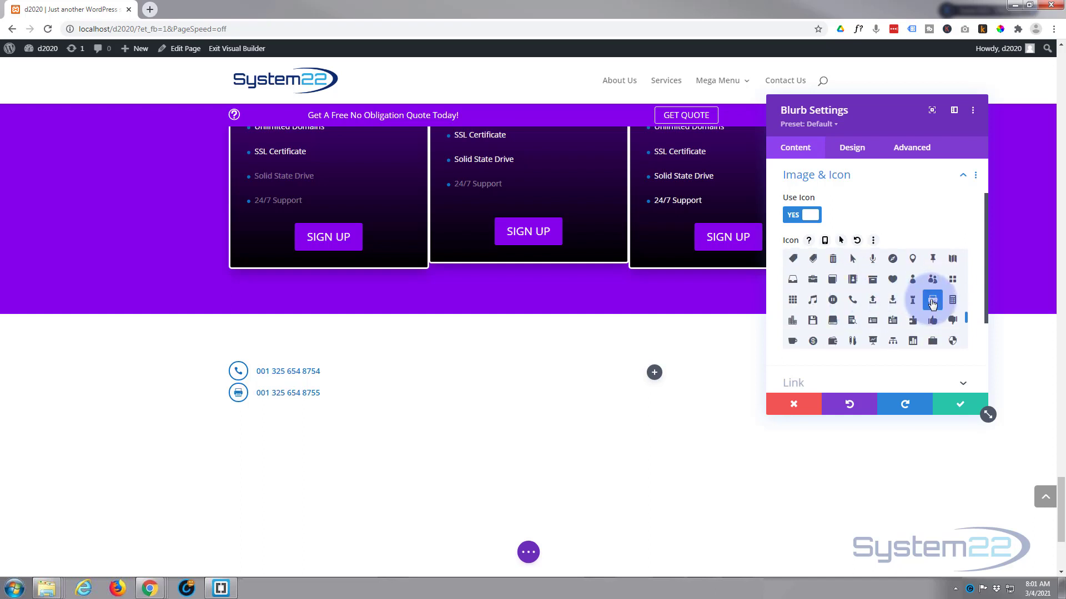
click(958, 405)
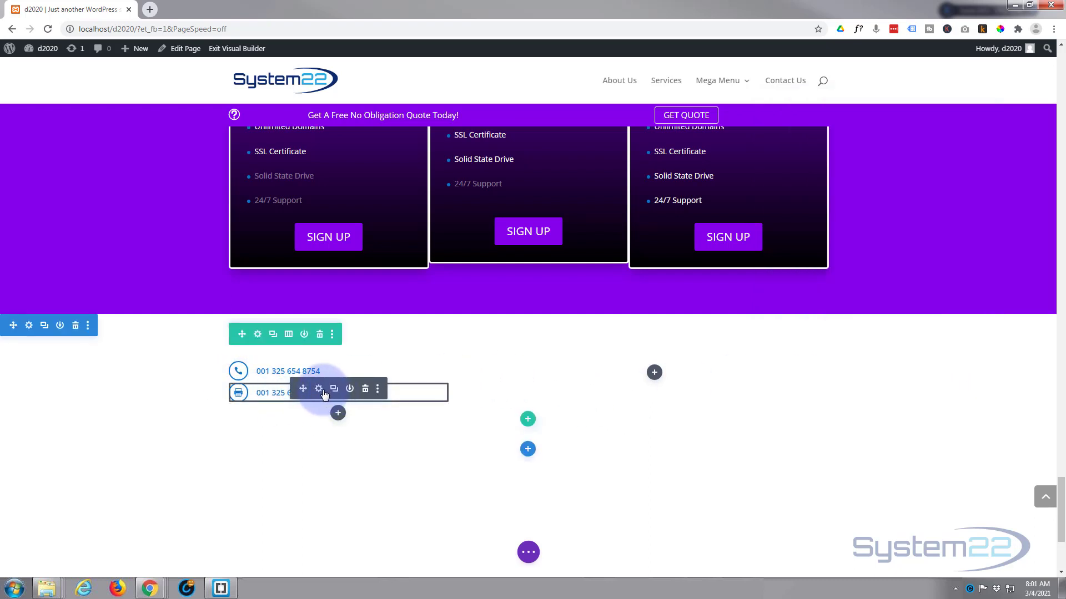
Duplicate the fax blurb and replace its body text with a sample e-mail address
click(335, 391)
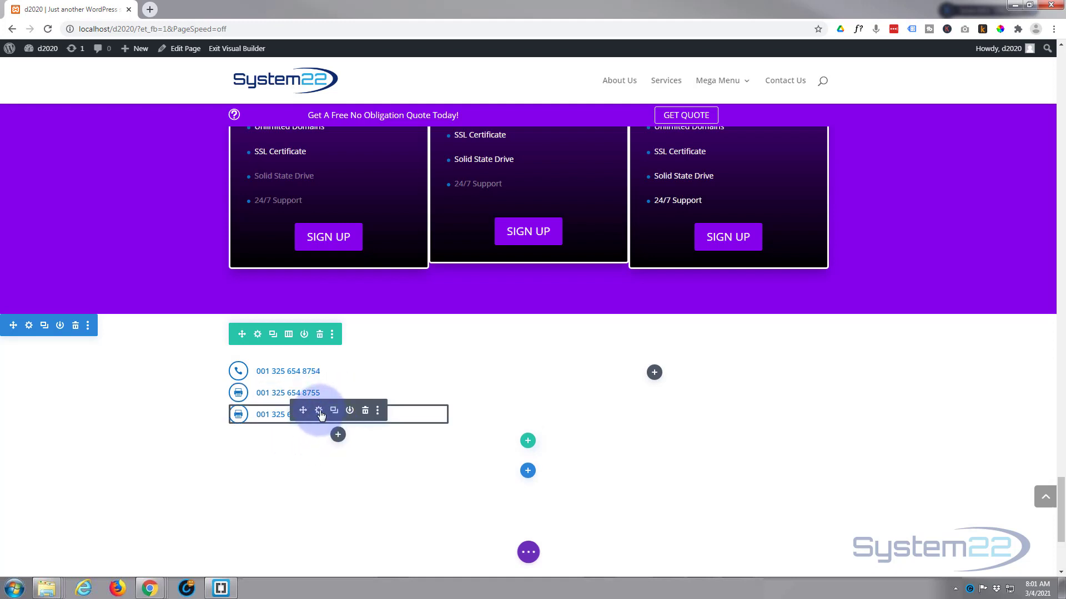
click(319, 411)
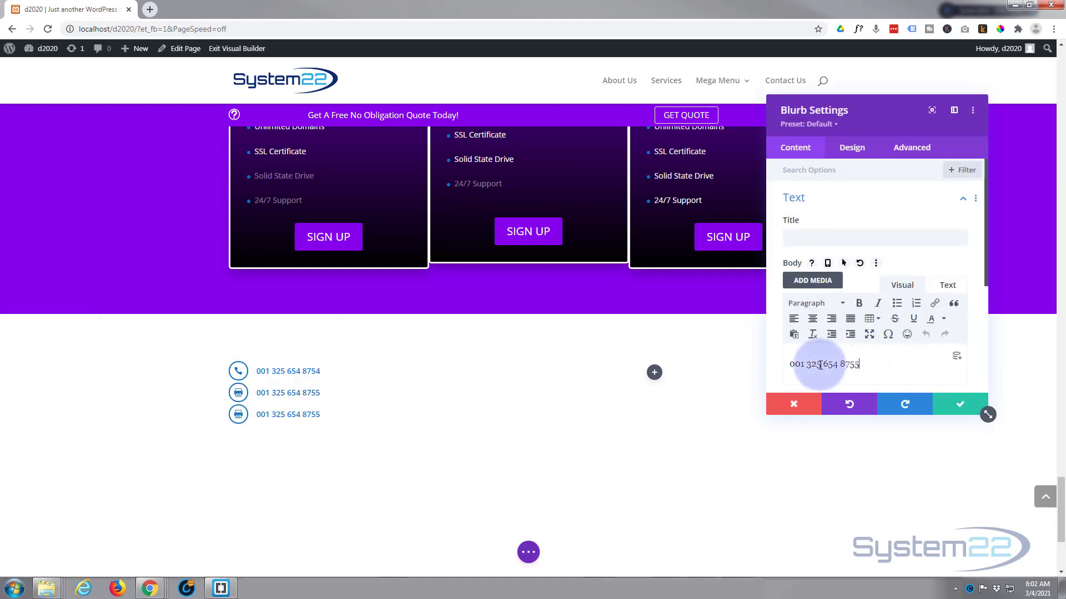
triple_click(777, 365)
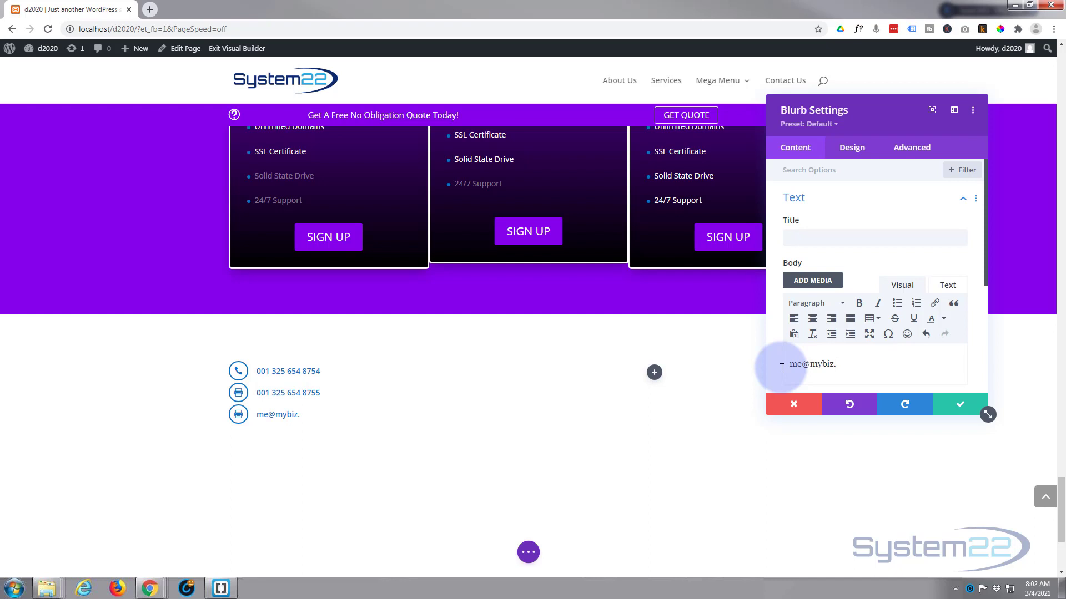
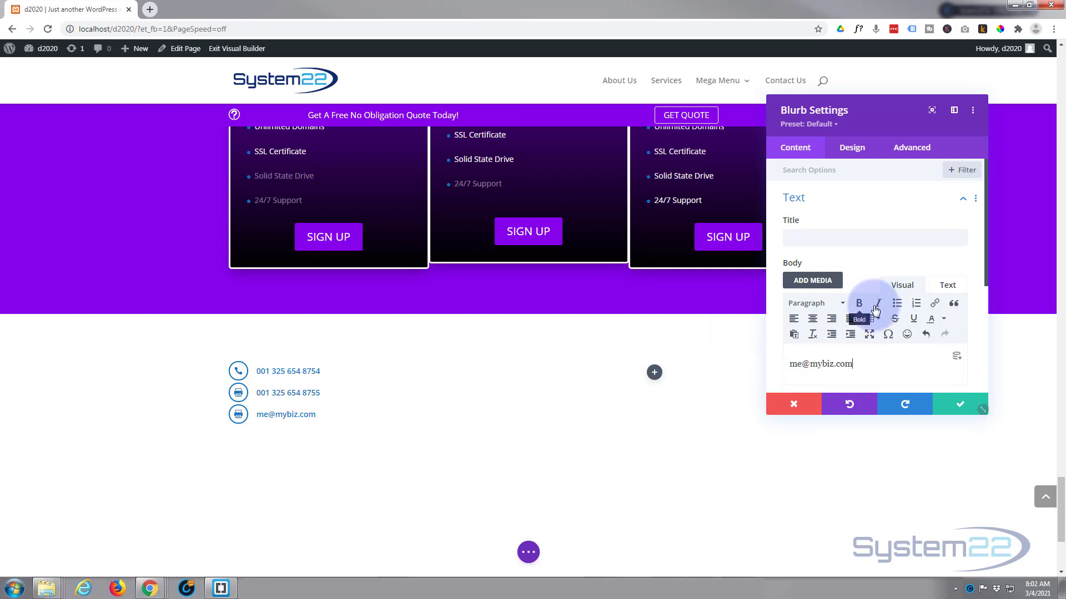
scroll(870, 328, down, 2)
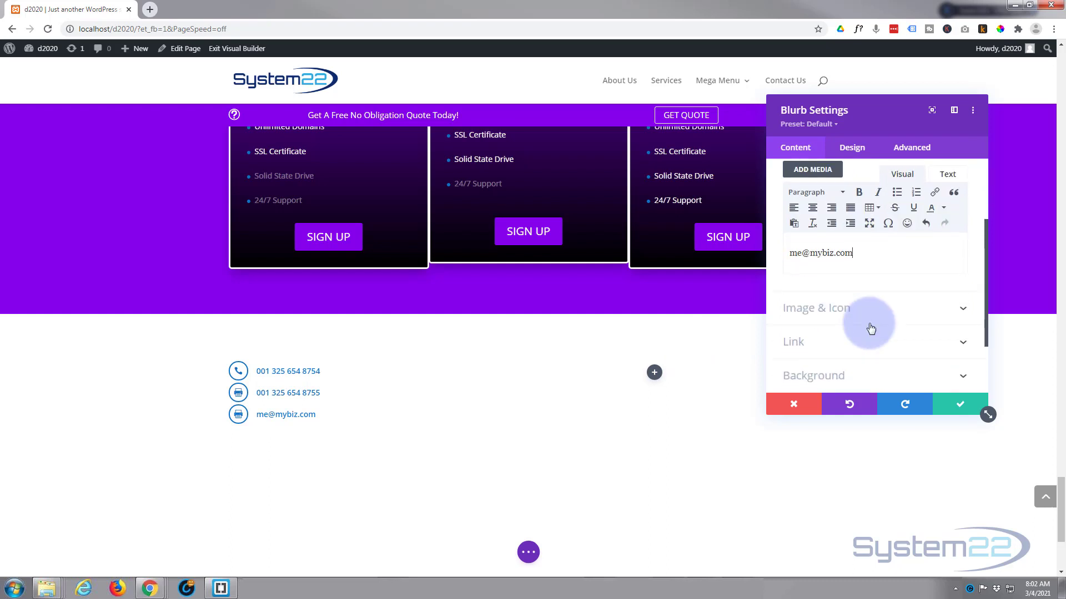
scroll(870, 328, down, 1)
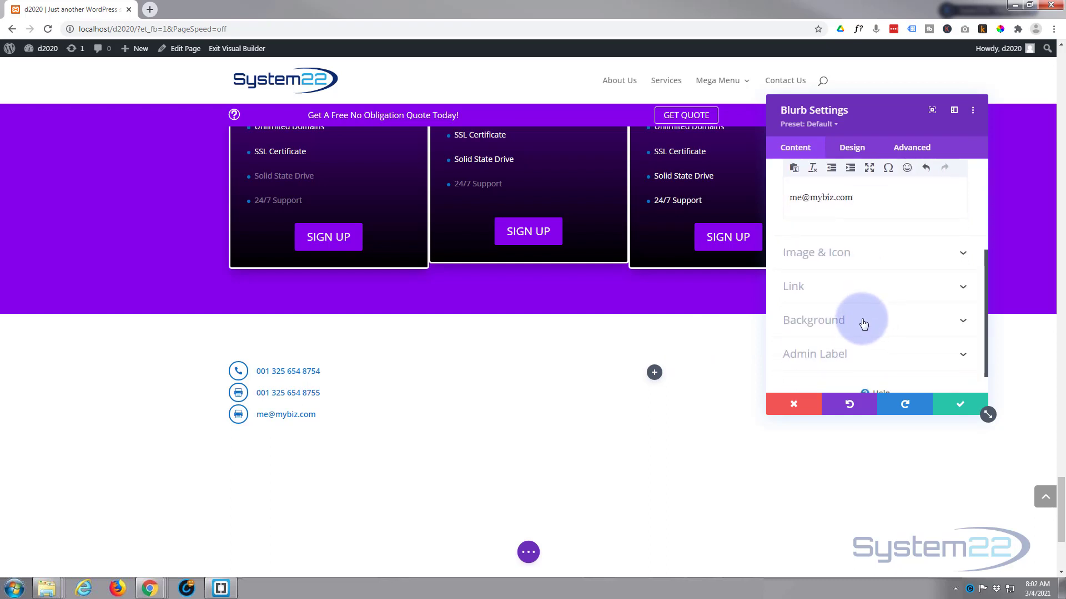
Change the third blurb's Module Link URL to a mailto: link for that address
click(819, 295)
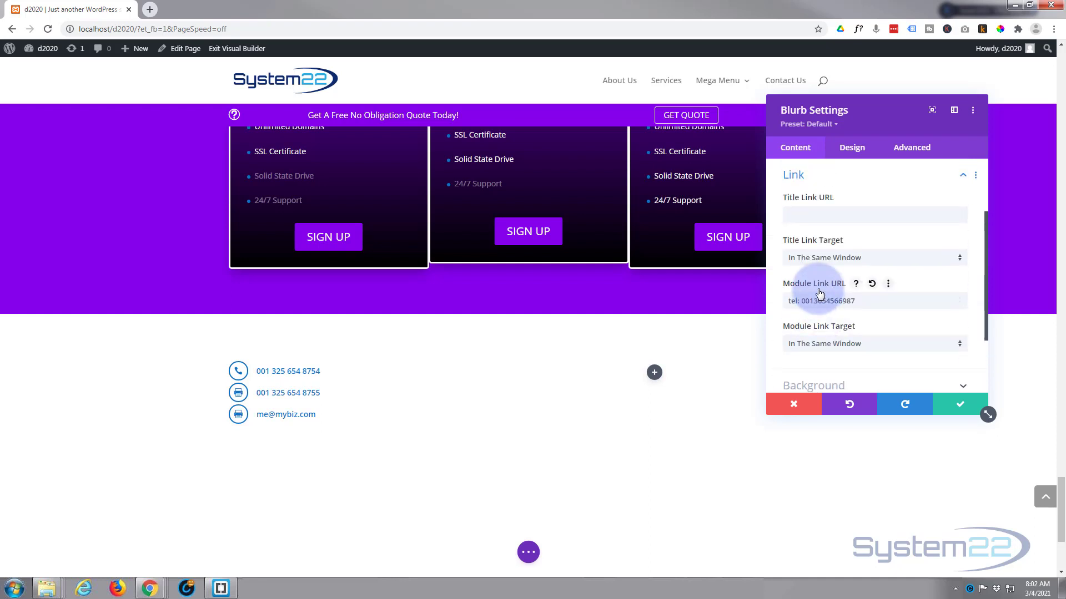
scroll(824, 291, down, 2)
scroll(824, 292, up, 3)
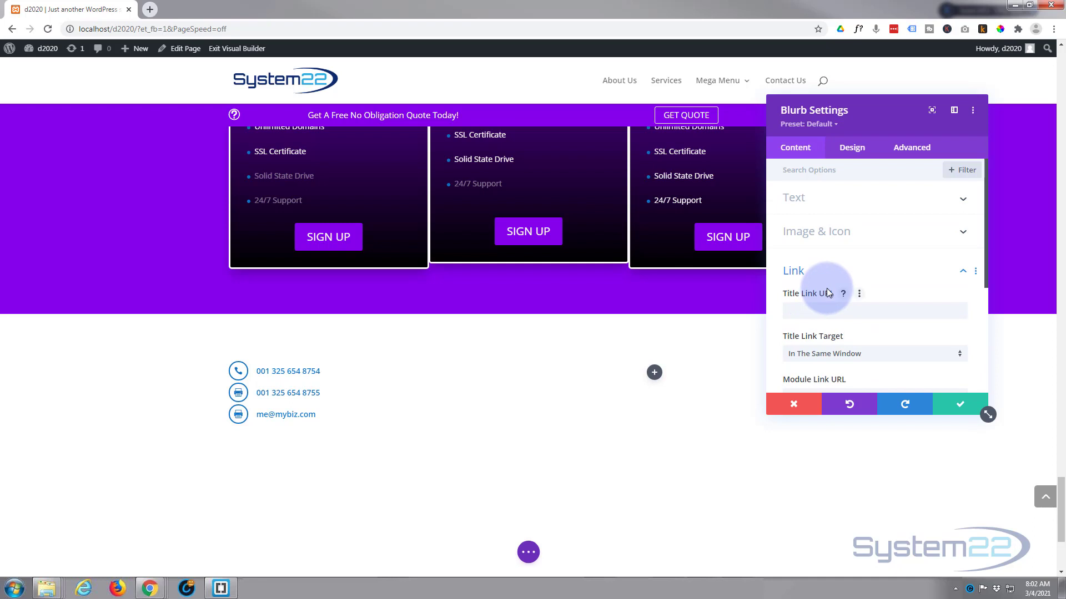
click(832, 201)
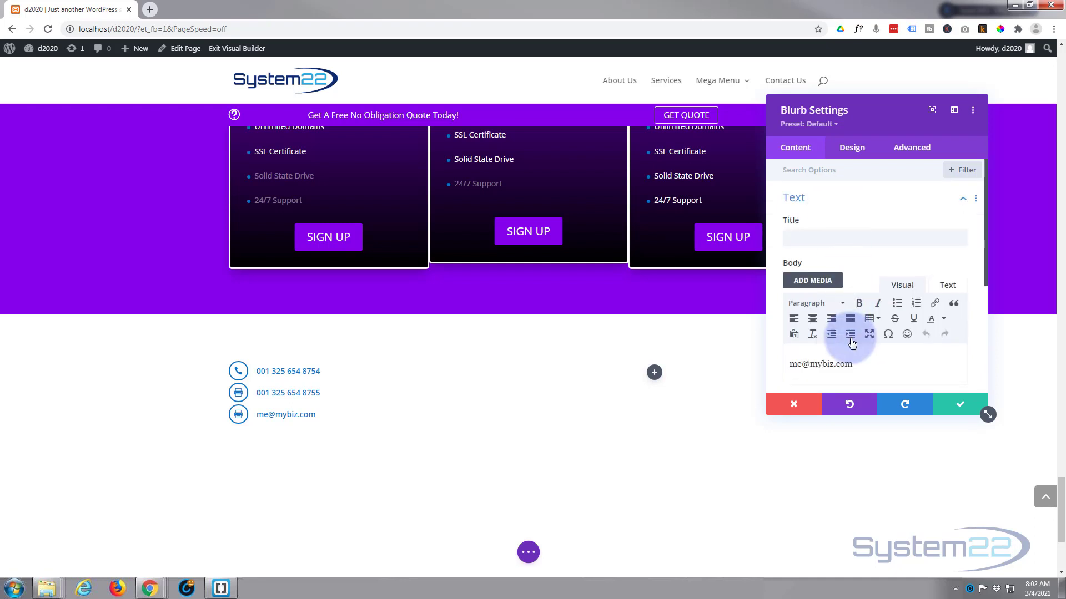
drag(861, 363, 776, 365)
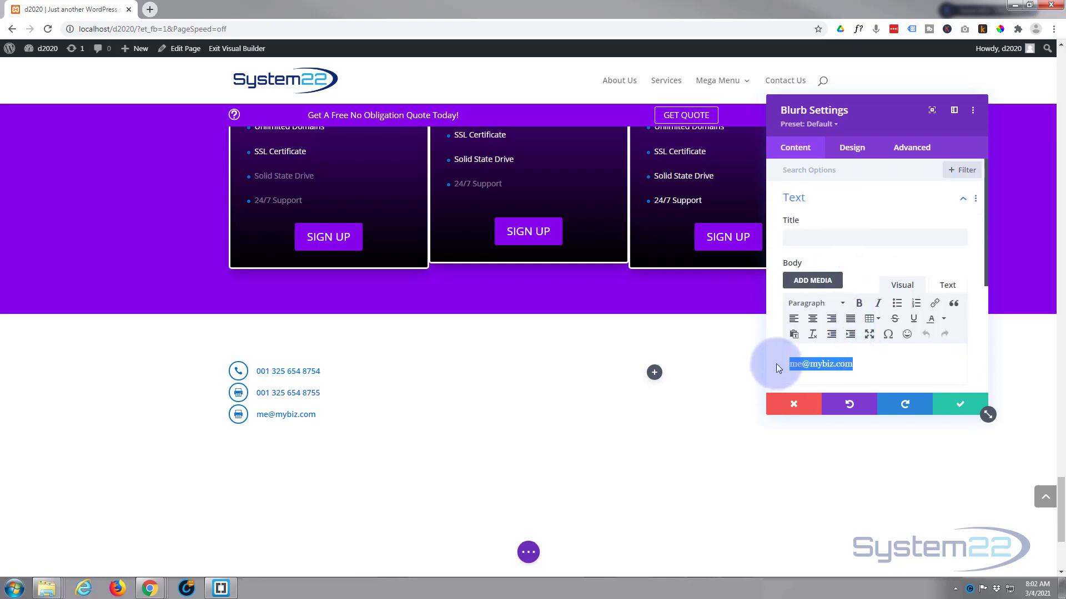
scroll(850, 212, down, 4)
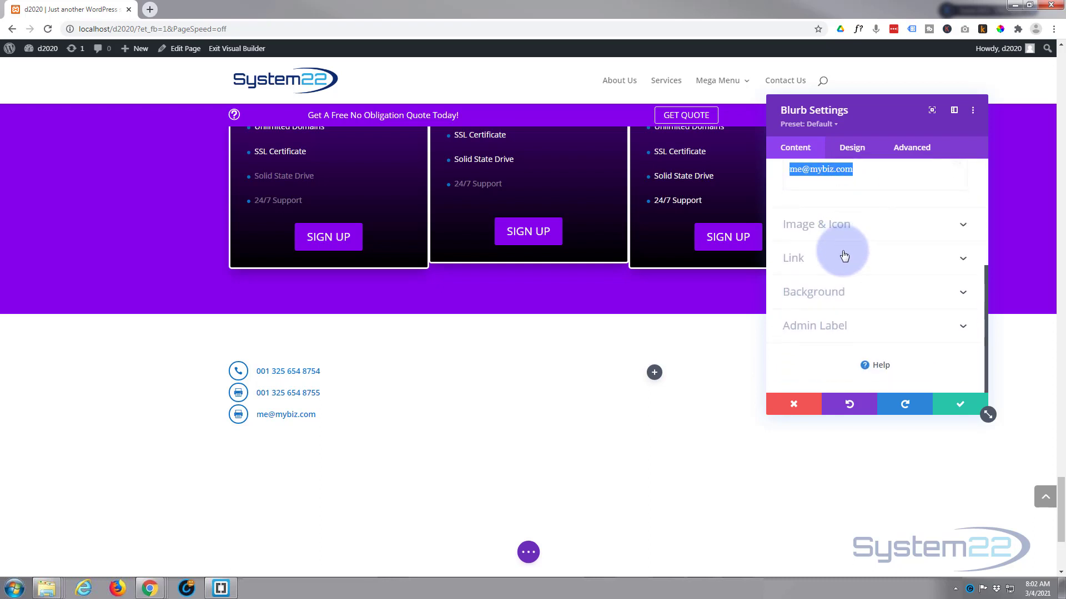
click(835, 260)
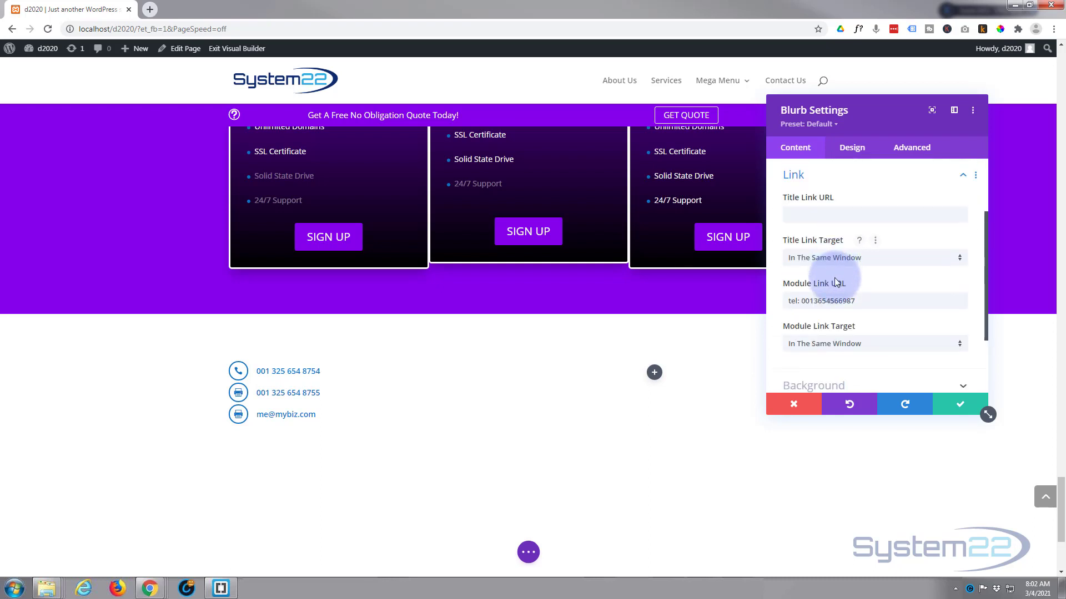
scroll(835, 282, down, 2)
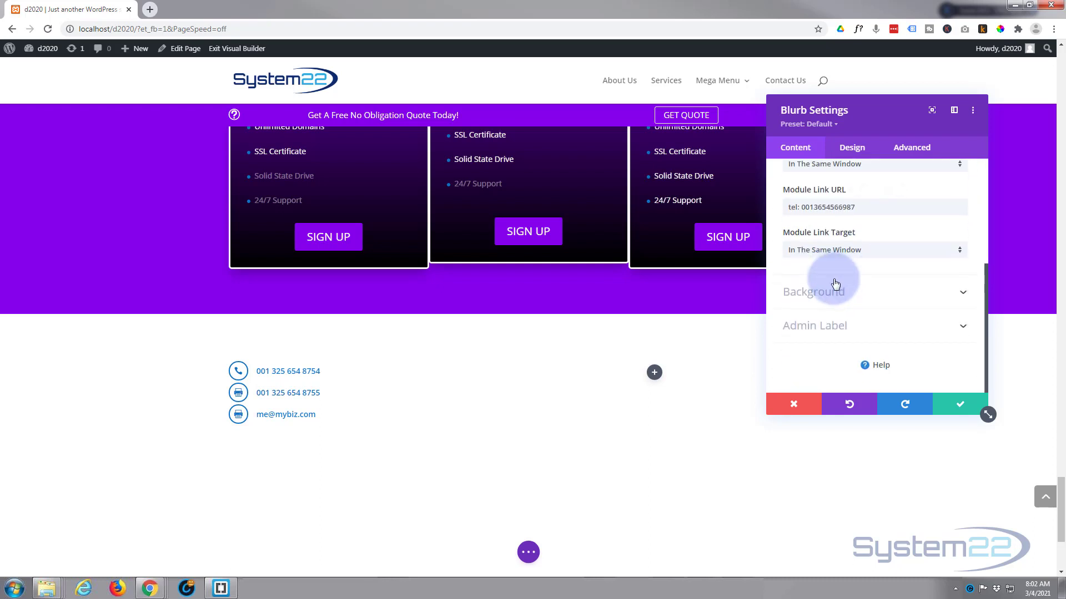
drag(858, 207, 777, 221)
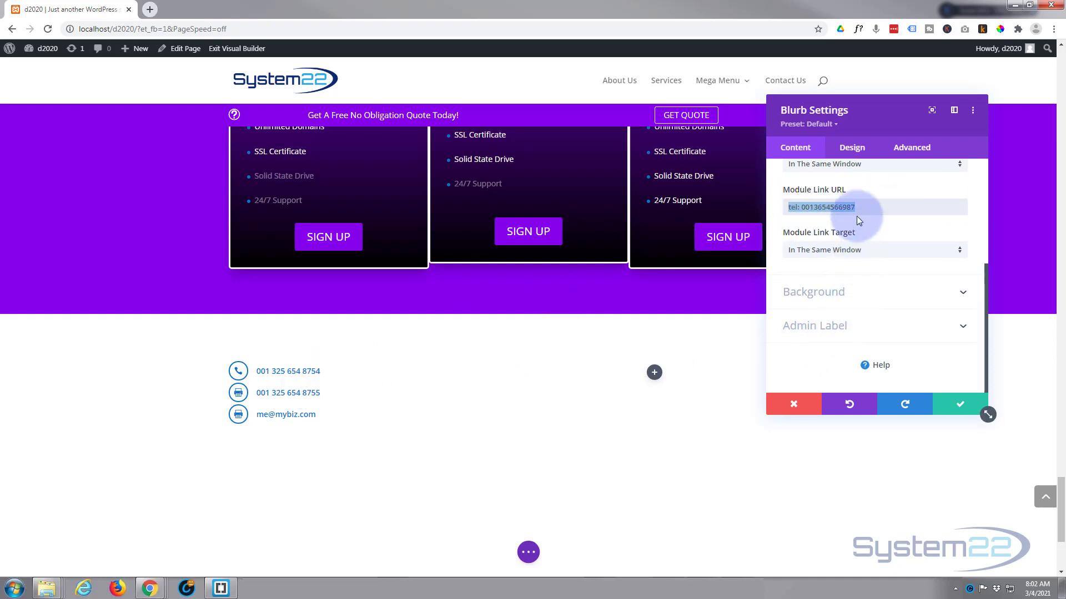
text(mail)
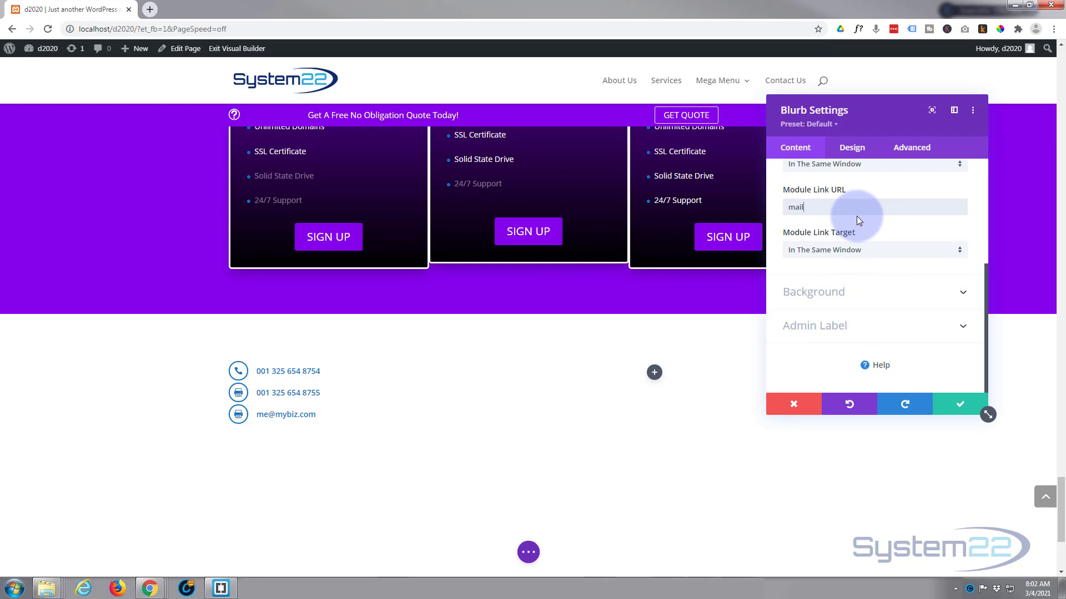
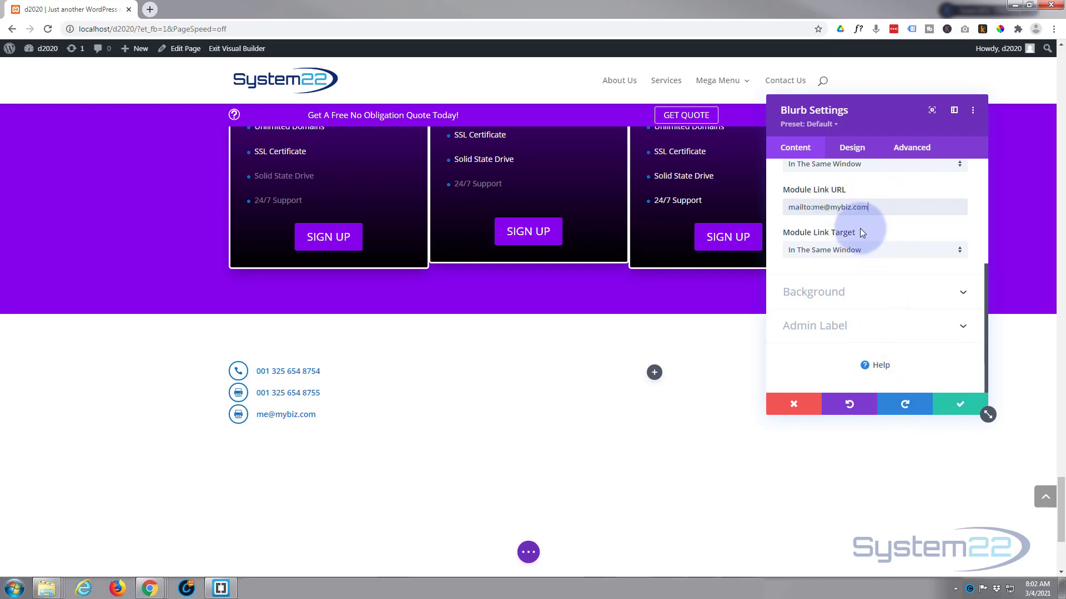
Give the e-mail blurb an envelope icon and save it
scroll(862, 233, up, 2)
scroll(862, 233, up, 2)
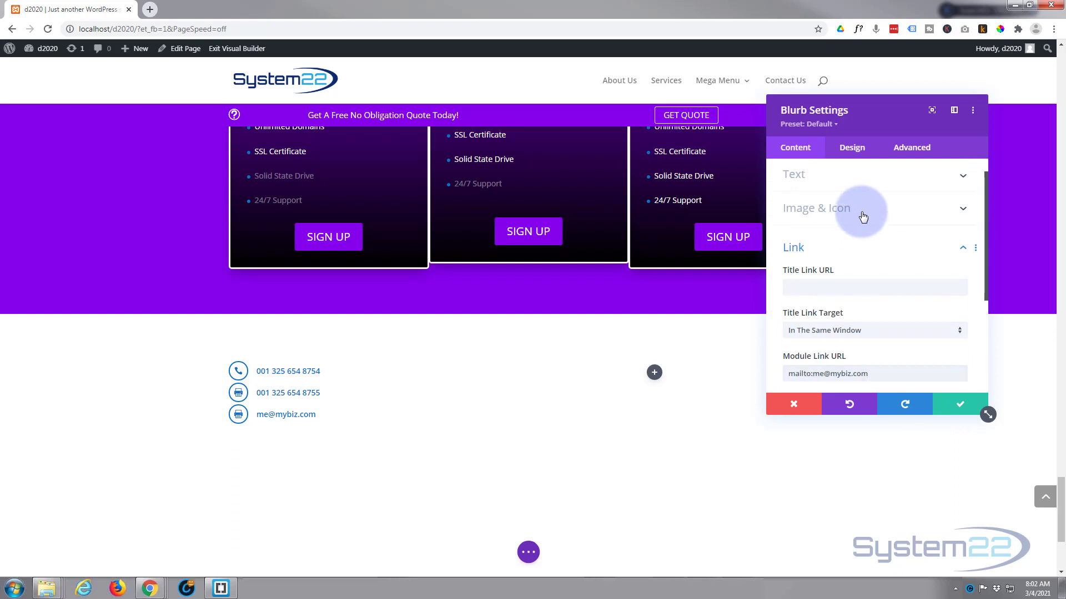
click(863, 216)
scroll(869, 307, down, 3)
scroll(871, 309, down, 3)
scroll(870, 310, down, 5)
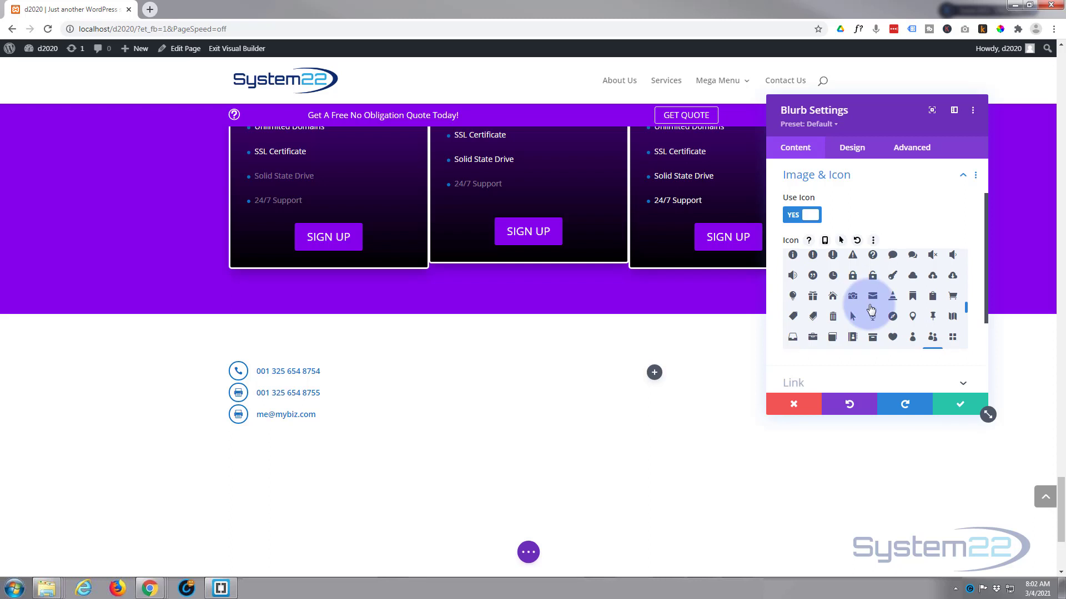
click(873, 295)
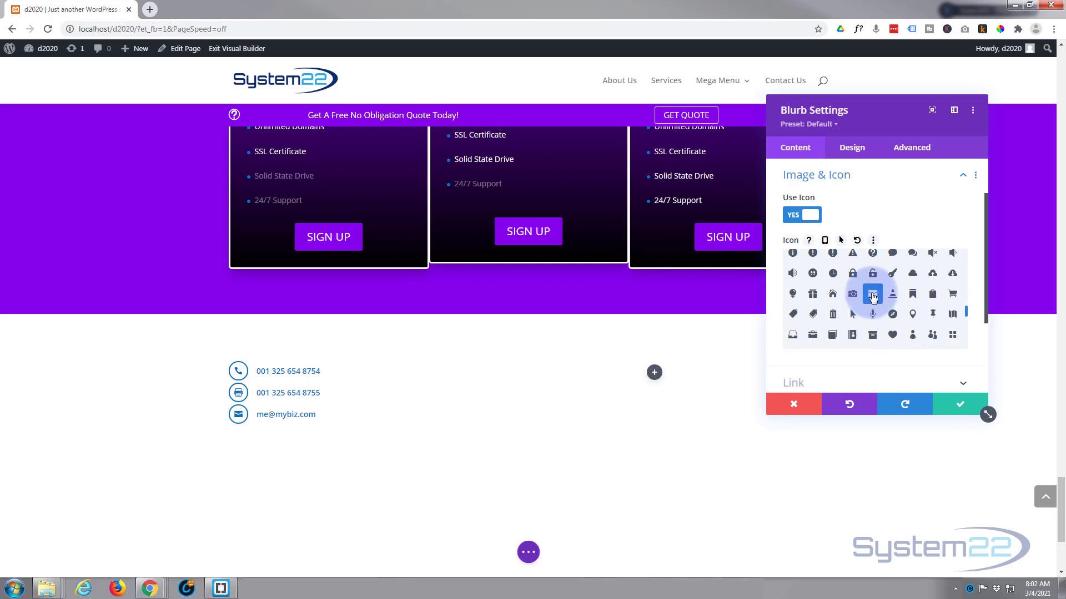
click(960, 410)
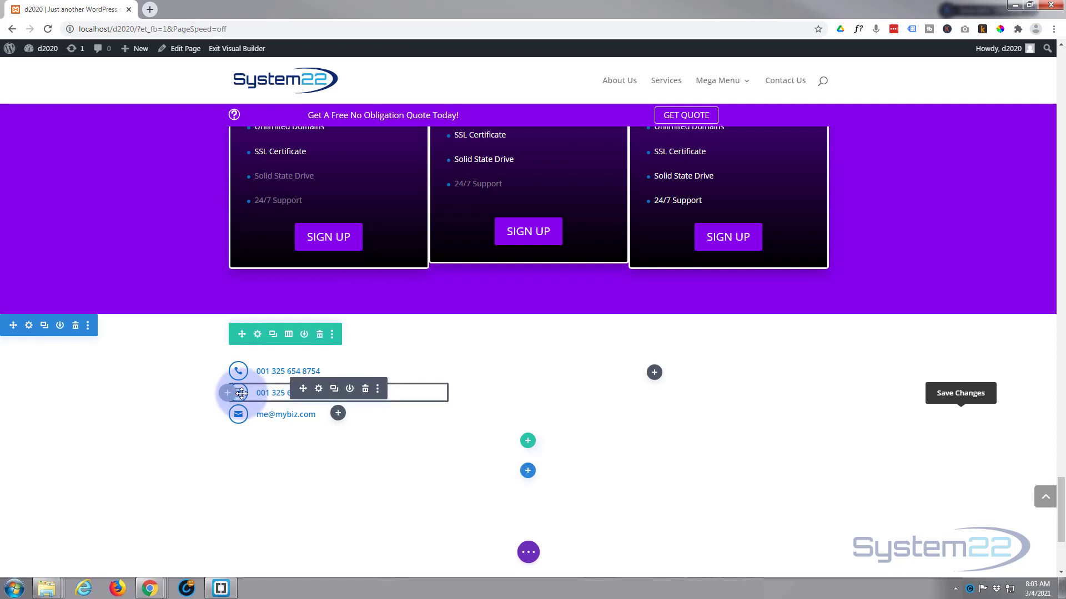
Clear the leftover tel: Module Link URL from the fax number blurb and save it
click(319, 390)
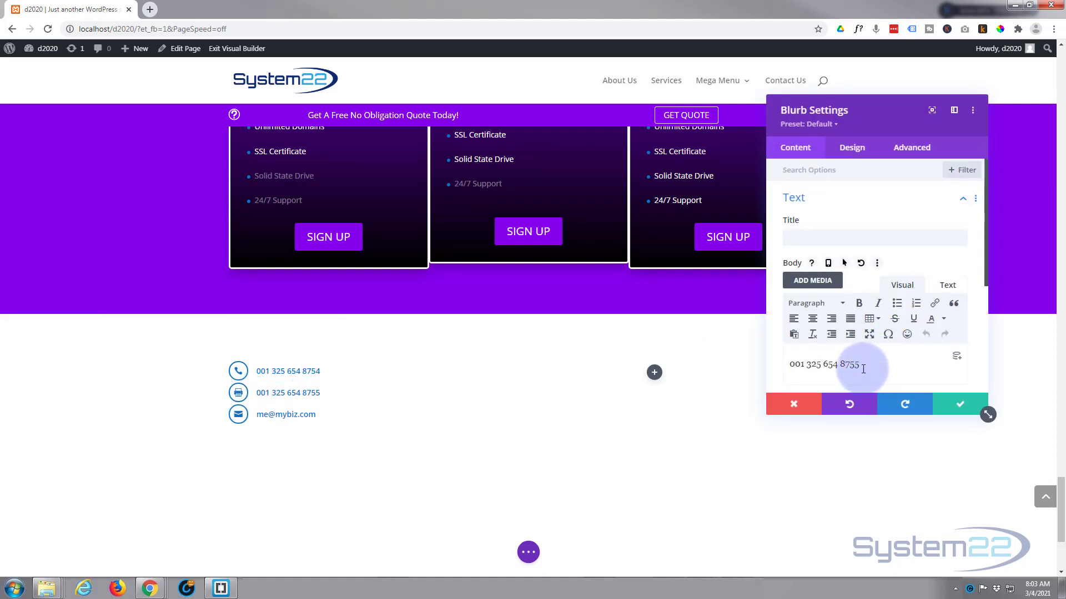
drag(861, 365, 752, 370)
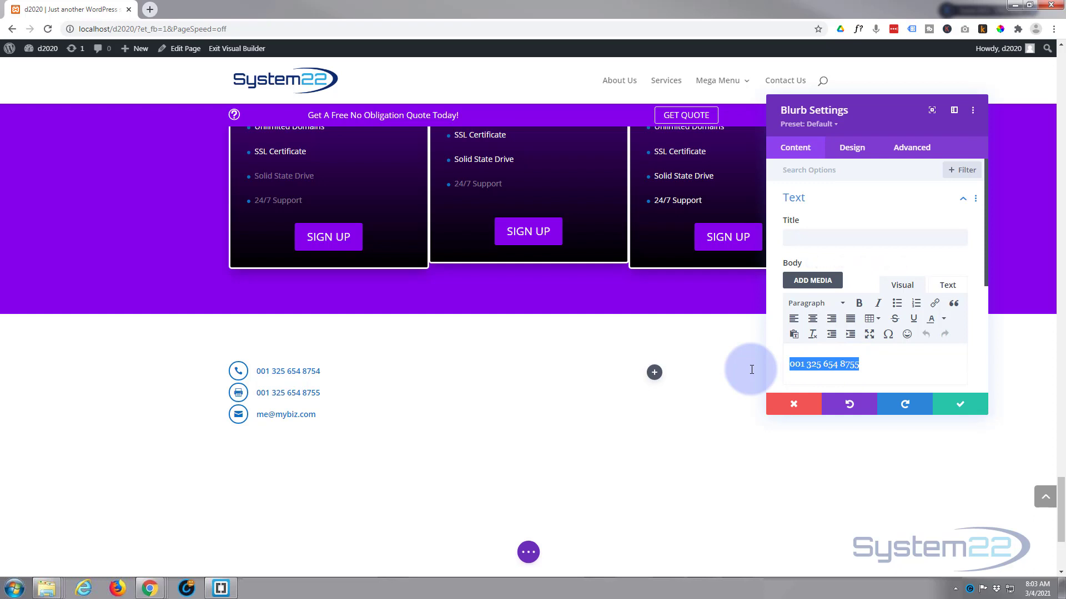
click(776, 334)
scroll(775, 331, down, 3)
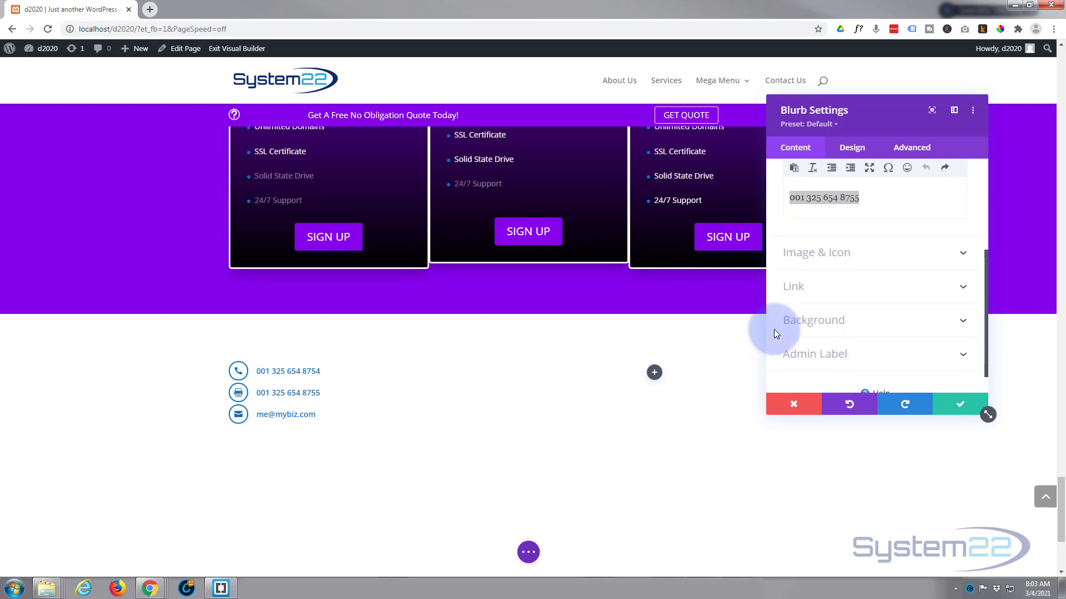
click(851, 286)
drag(860, 313, 732, 310)
key(ctrl+x)
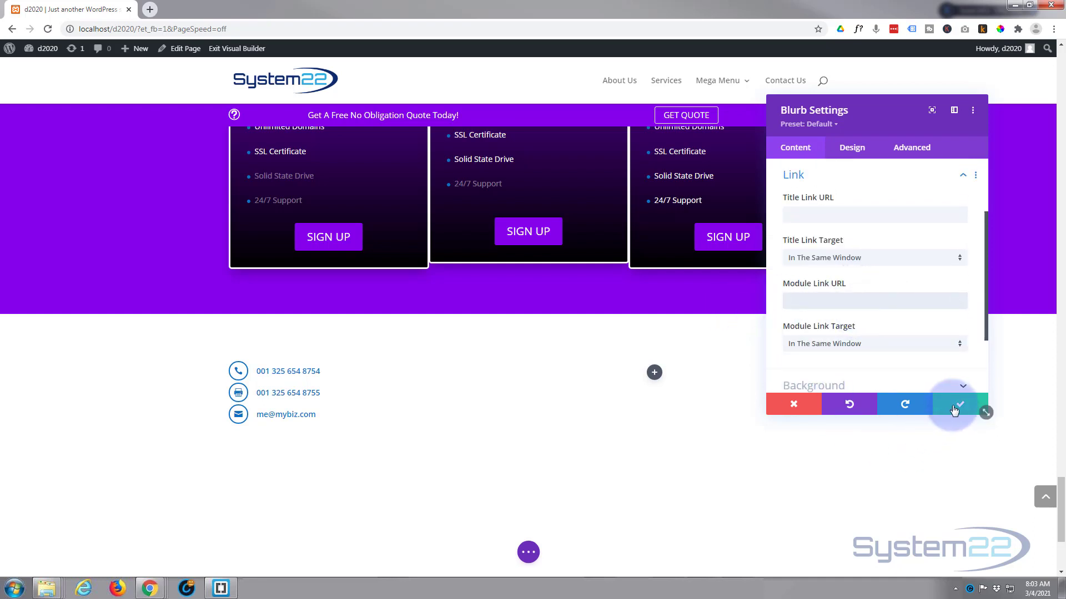
click(960, 404)
Duplicate the e-mail blurb and open the copy's settings
mouse_move(286, 412)
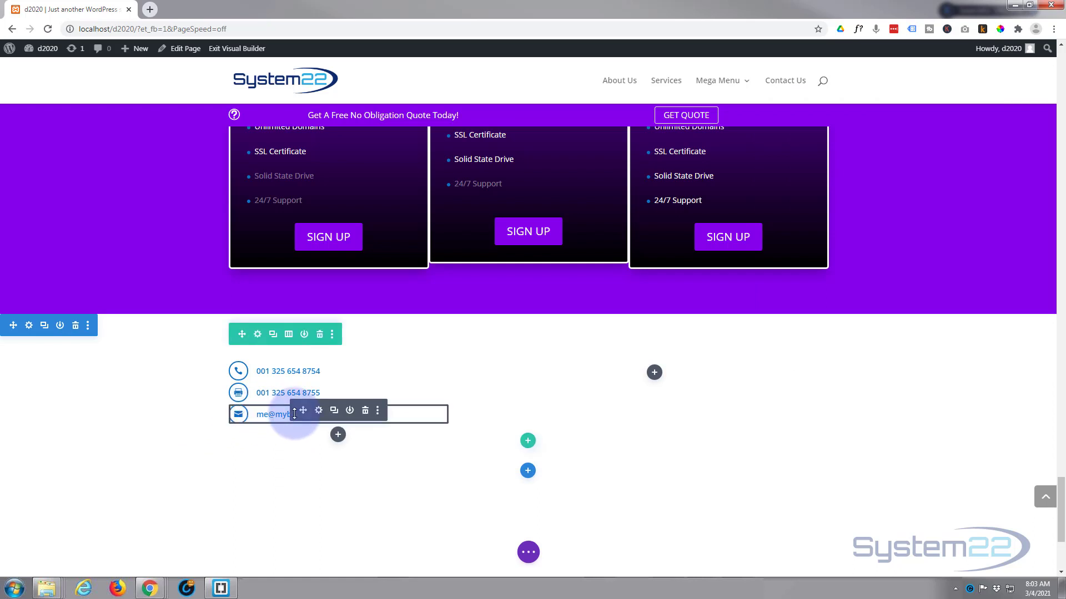
click(334, 411)
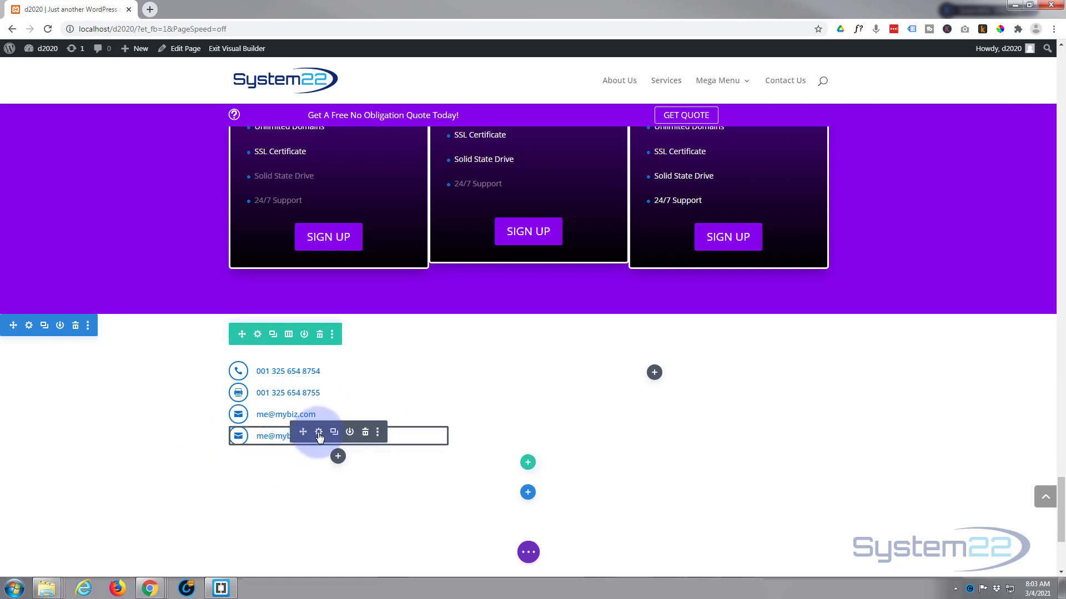
click(318, 432)
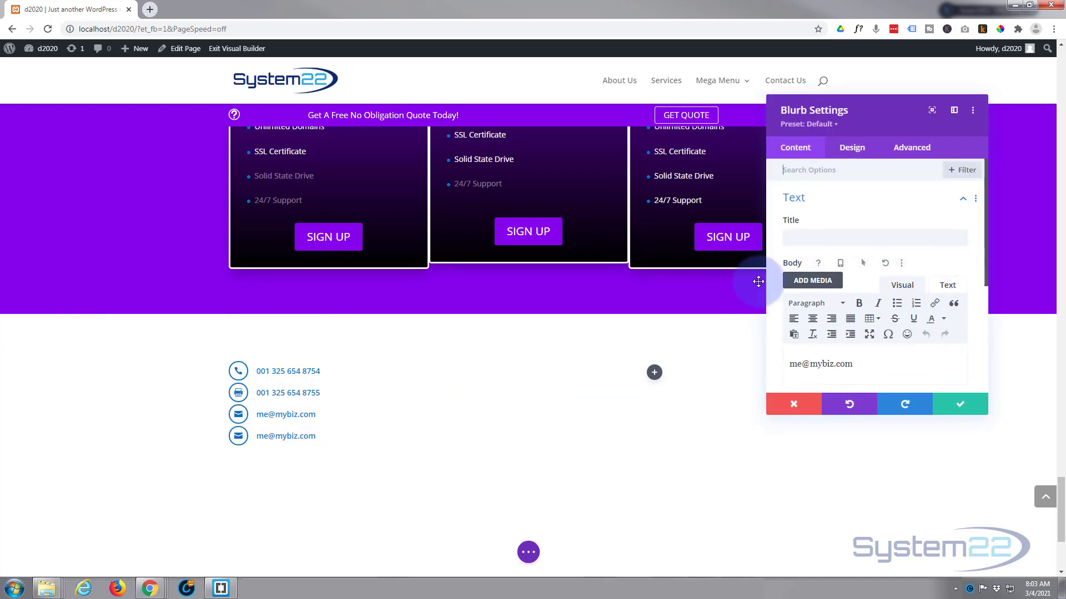
Delete the mailto address from the copy's Module Link URL, leaving it empty
scroll(771, 263, down, 3)
click(838, 263)
scroll(841, 264, up, 1)
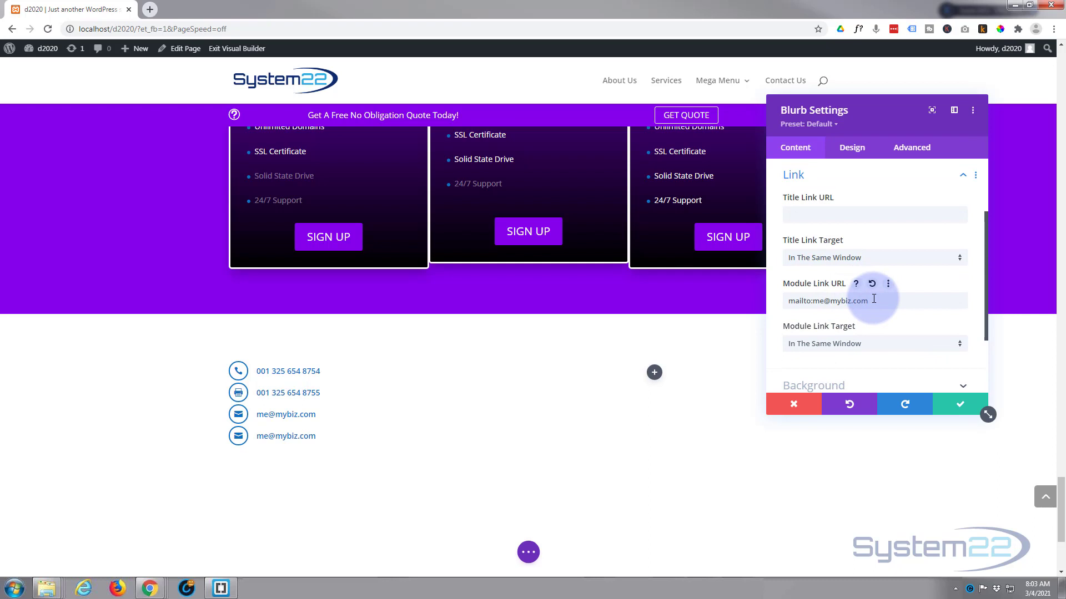
drag(870, 300, 705, 314)
key(BackSpace)
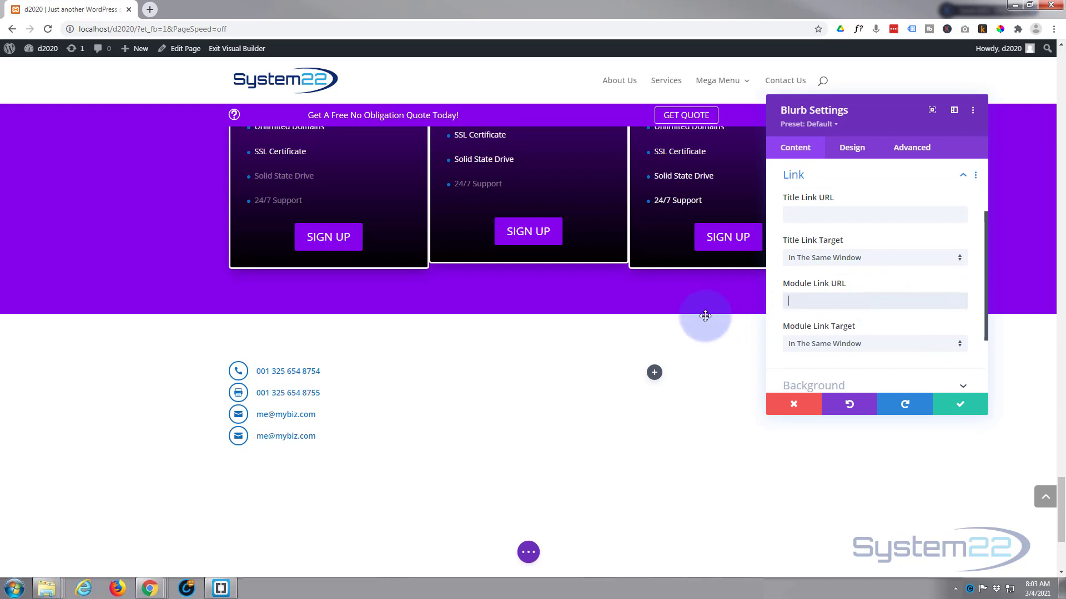
scroll(784, 287, up, 3)
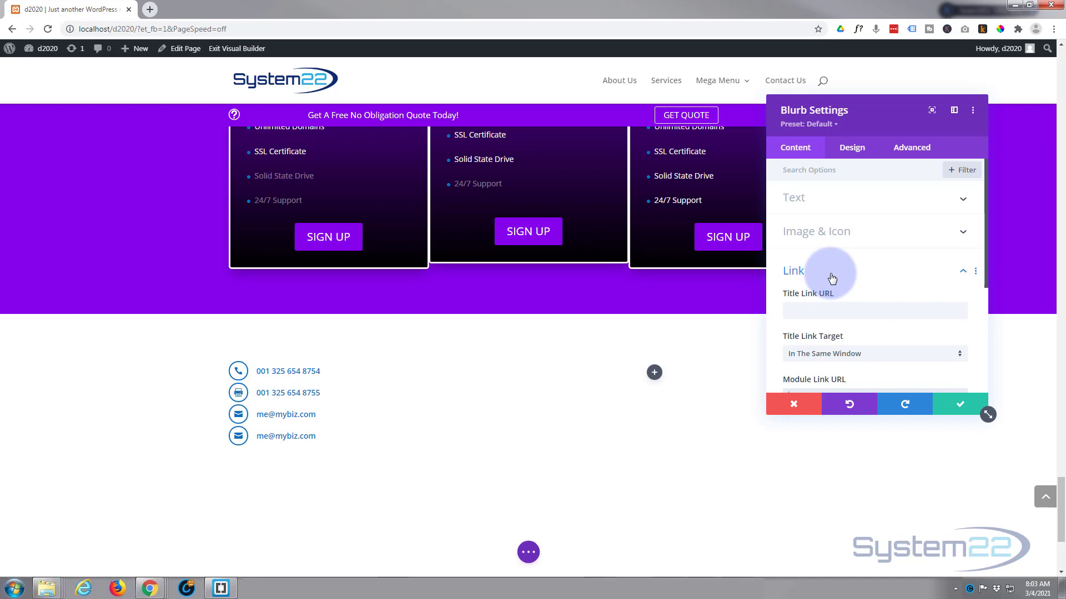
Replace the blurb's body text with the address '123 Blue St, Micity, MT 36914'
click(829, 204)
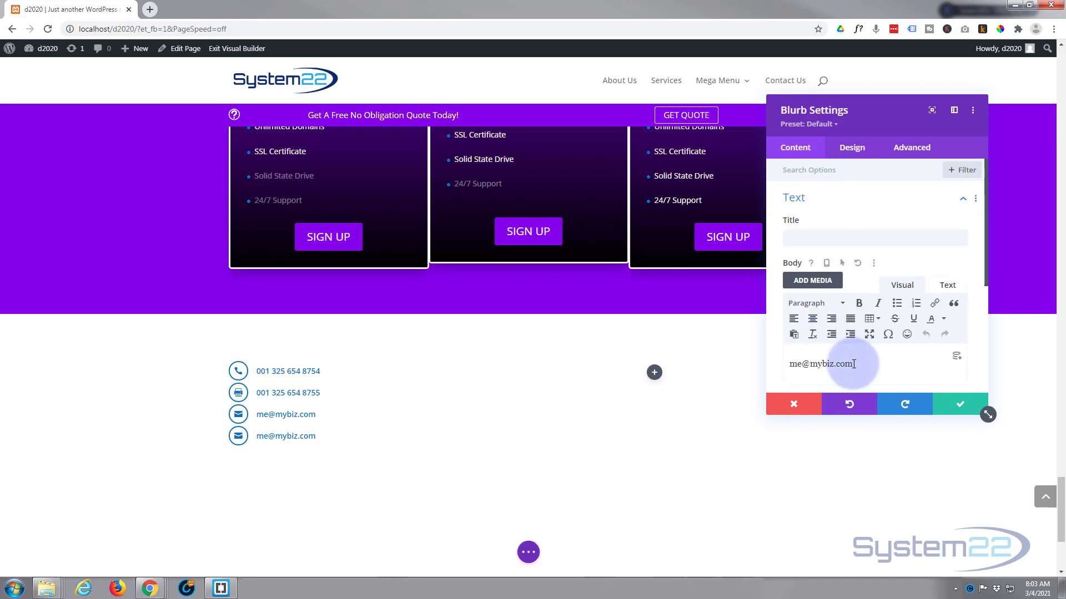
drag(853, 365, 773, 373)
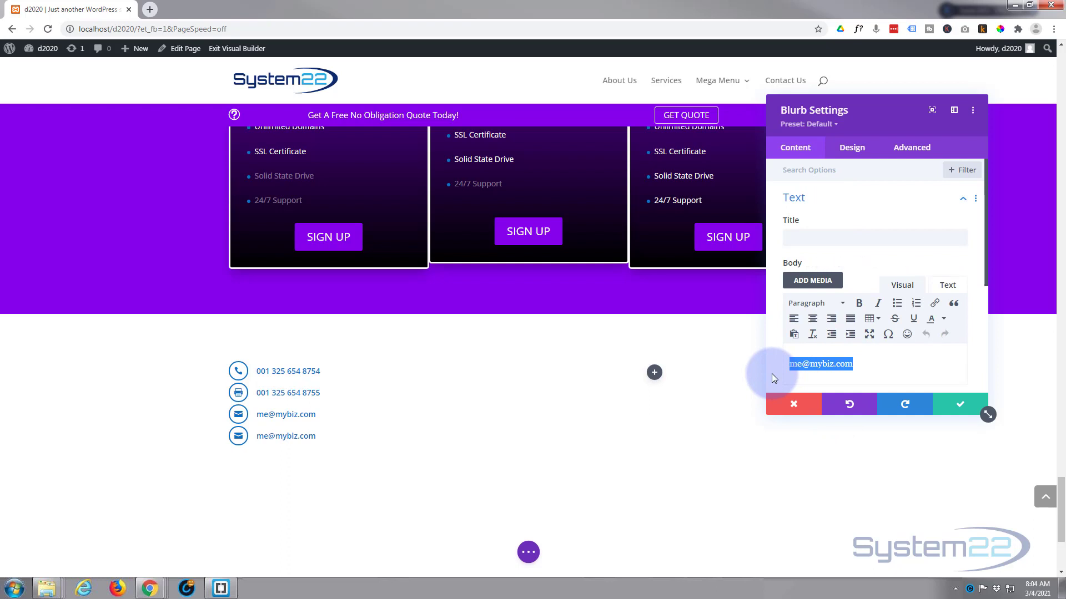
text(123 Bl)
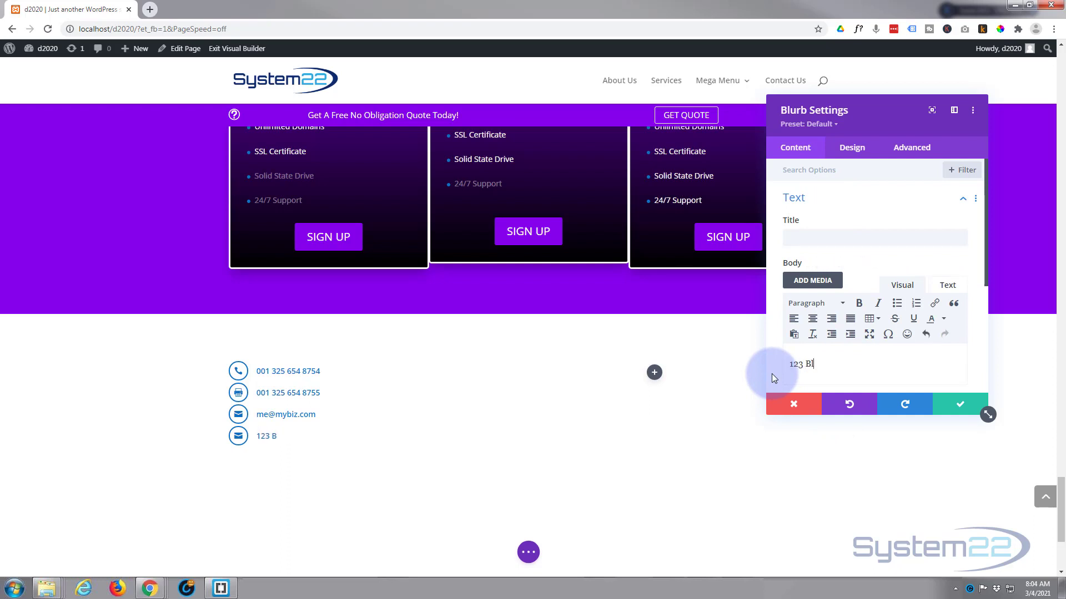
text(ue St, MT 36914)
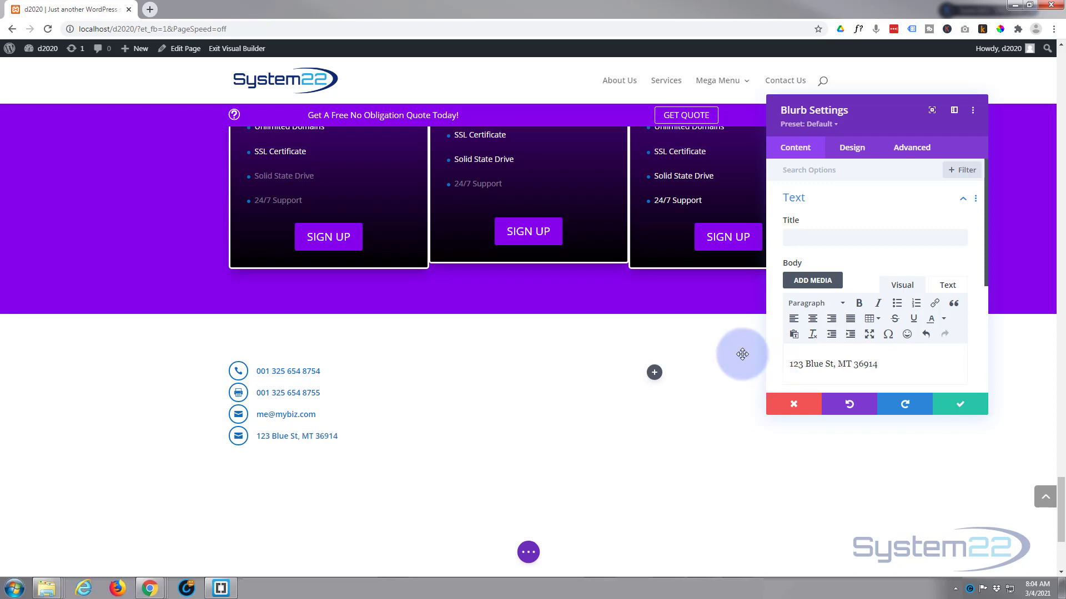
click(301, 437)
text(Mi)
text(city, M)
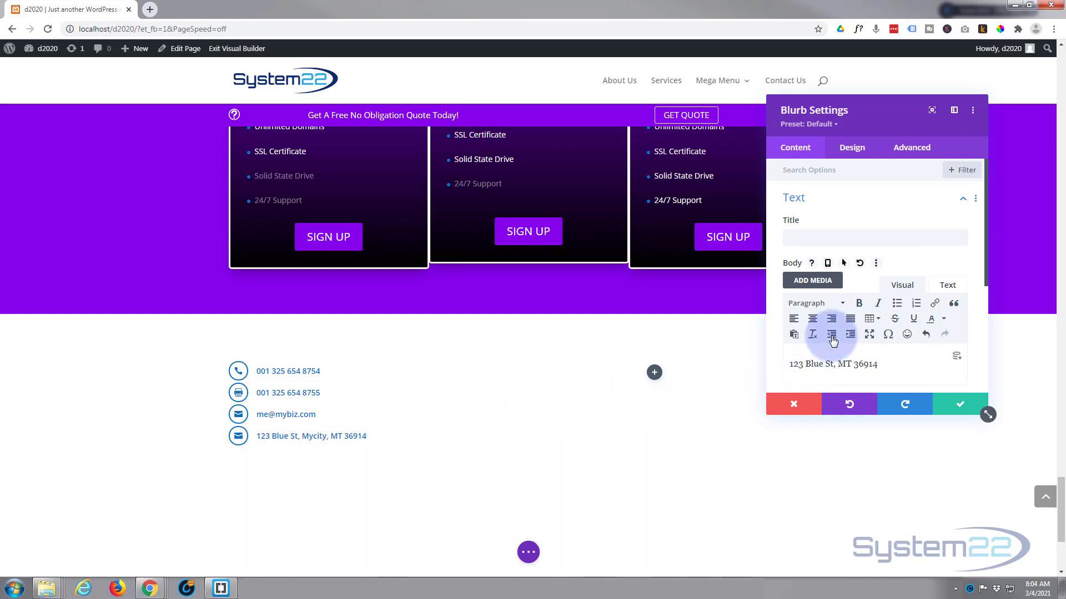
Set the address blurb's icon to a map pin and save its settings
scroll(858, 297, down, 1)
scroll(859, 297, down, 1)
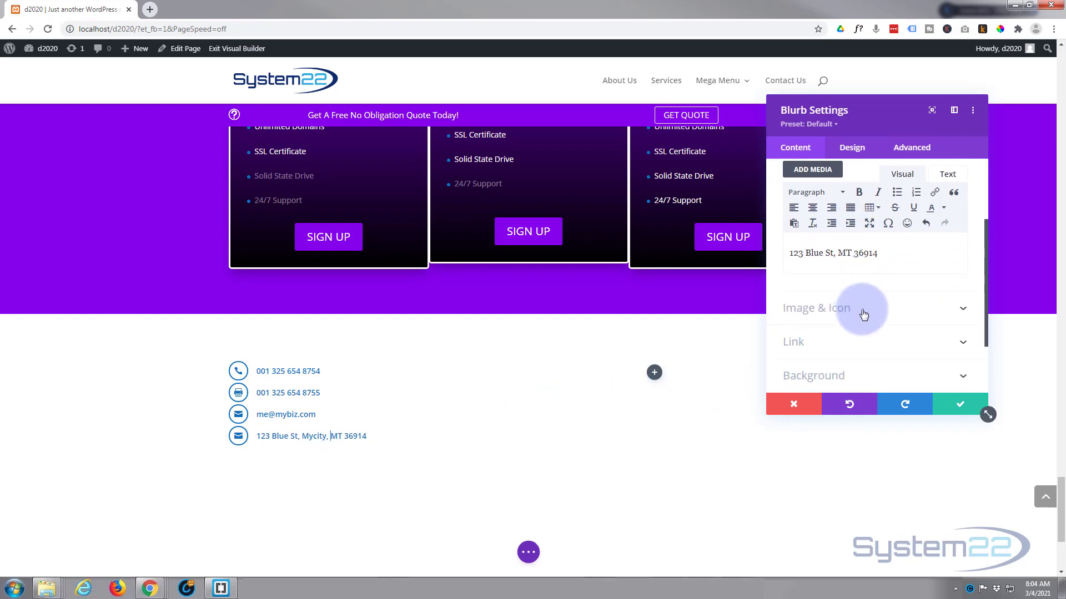
click(861, 308)
scroll(867, 309, down, 5)
scroll(866, 309, down, 2)
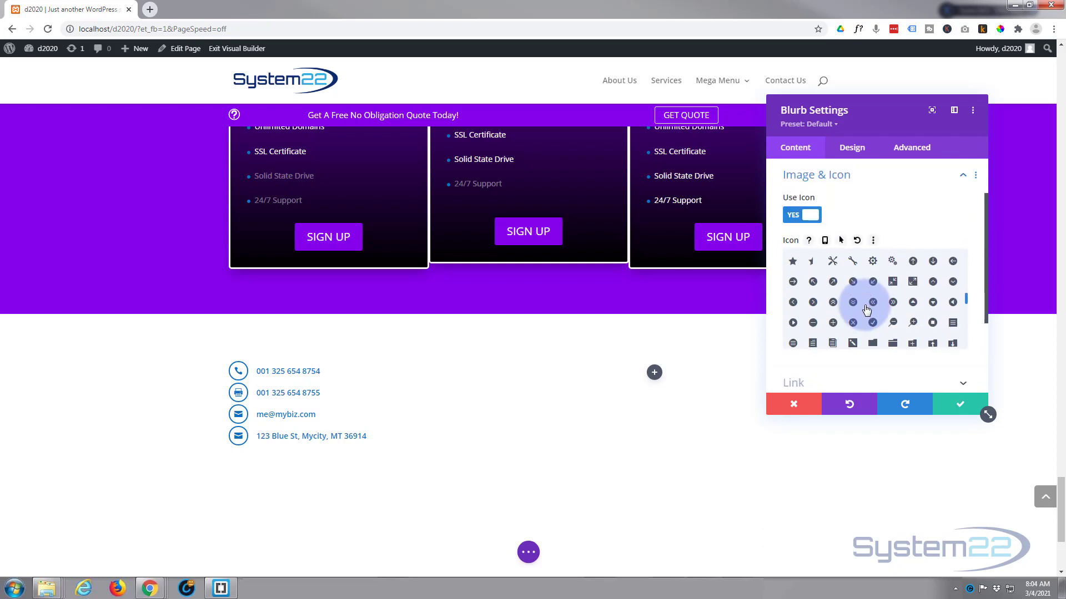
scroll(863, 314, down, 2)
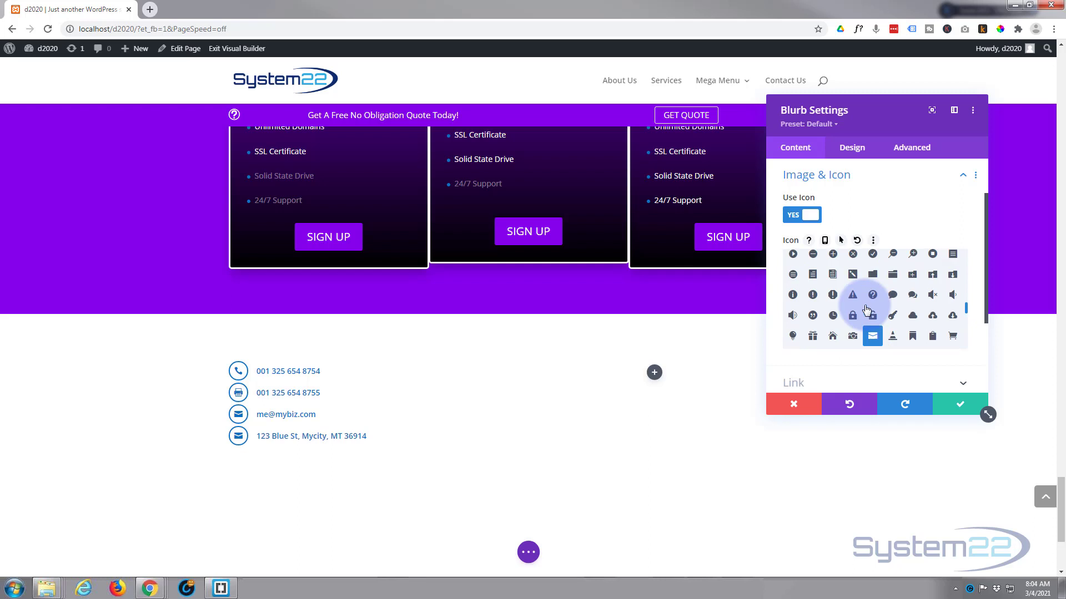
scroll(847, 326, down, 4)
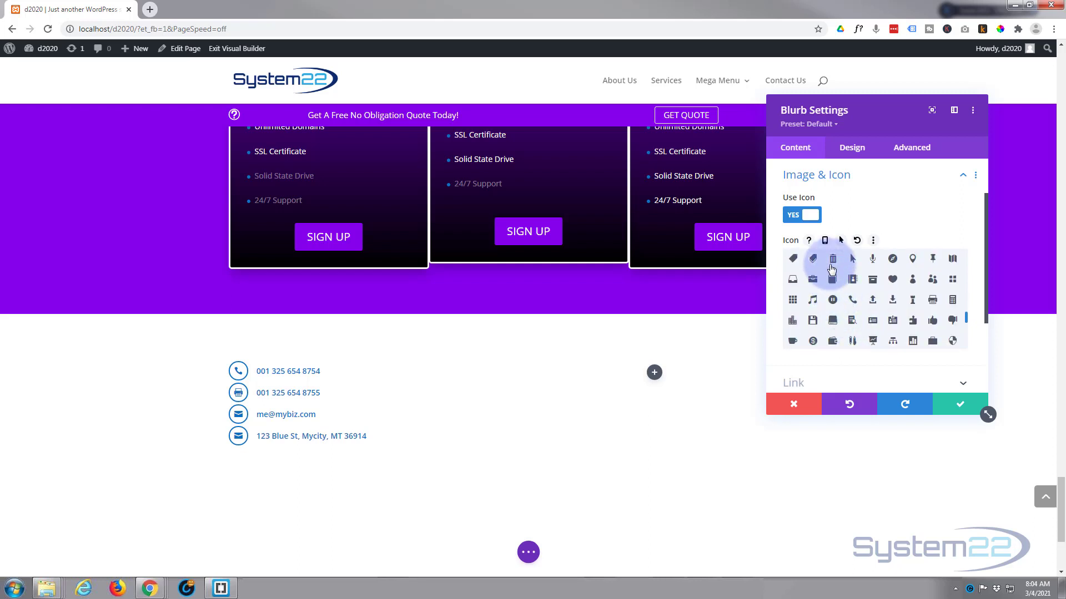
scroll(836, 291, up, 2)
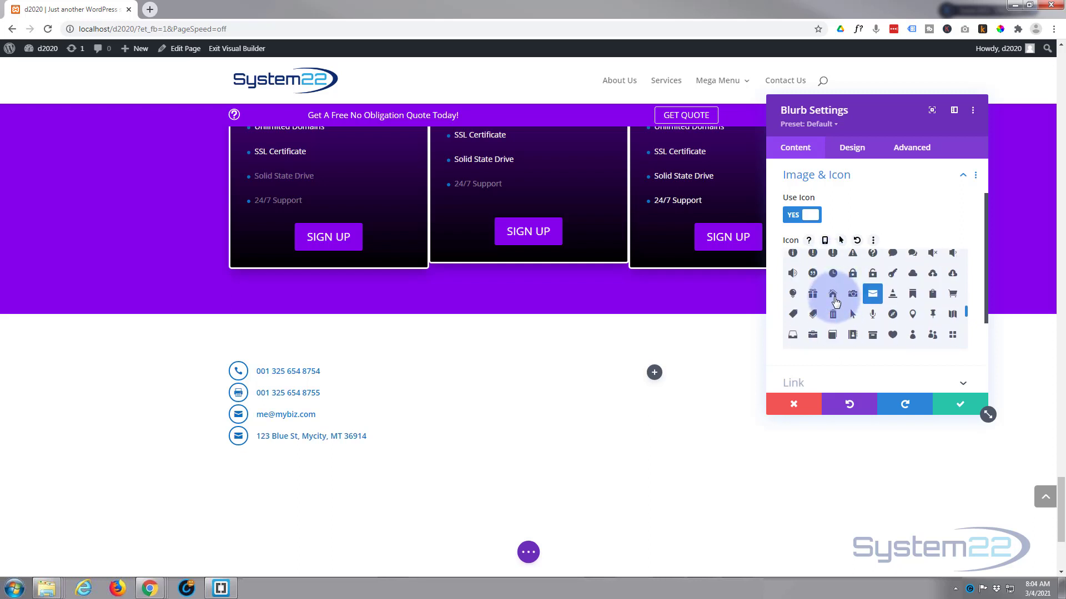
click(835, 299)
click(912, 315)
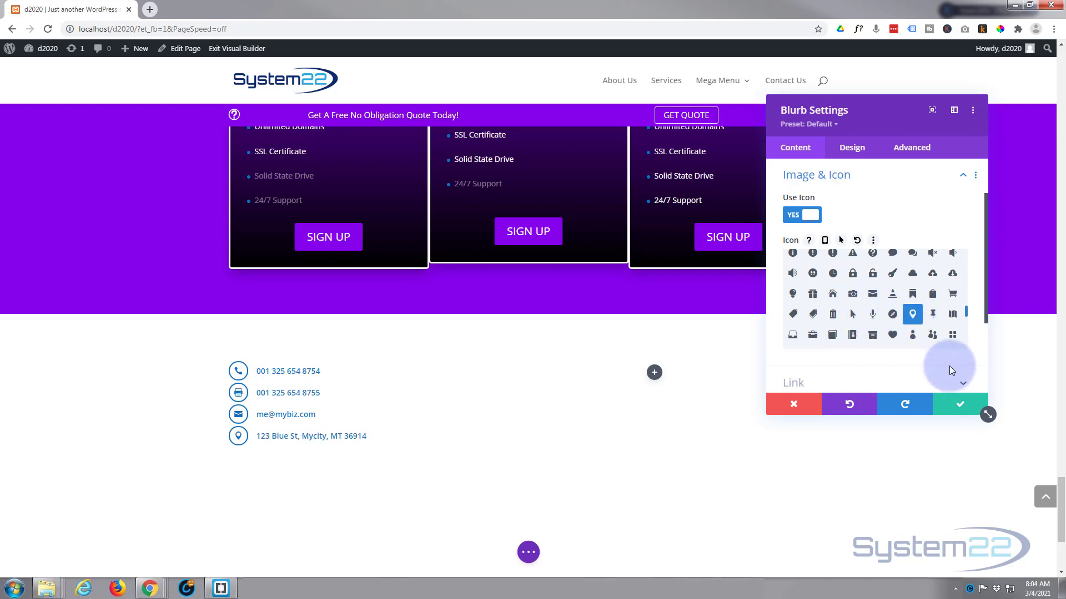
click(967, 405)
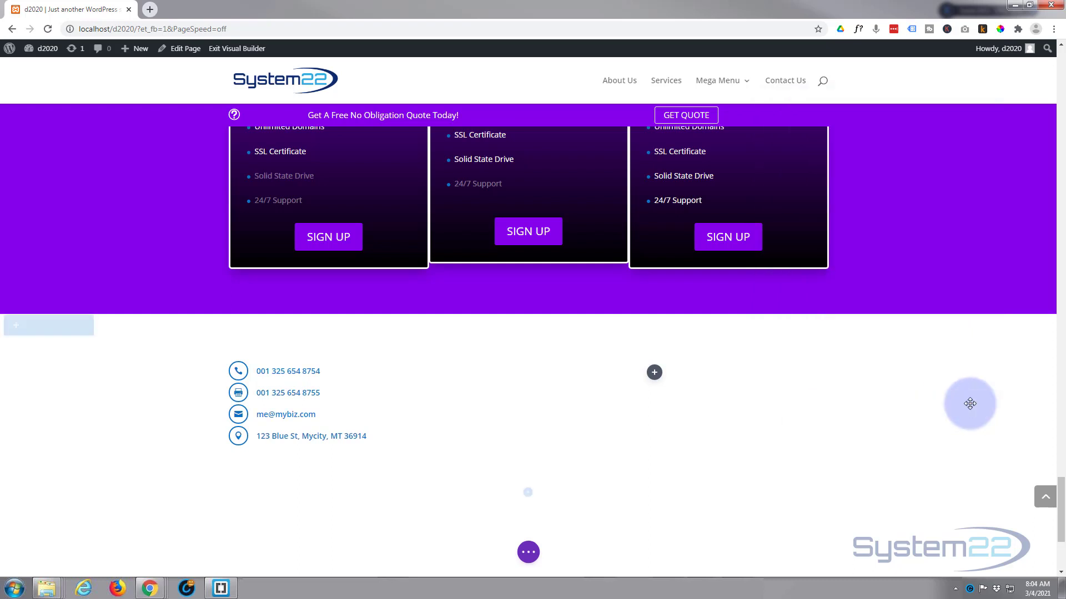
Duplicate the address blurb and change its body to 'Mon - Fri 8:00am - 6:00pm'
mouse_move(333, 432)
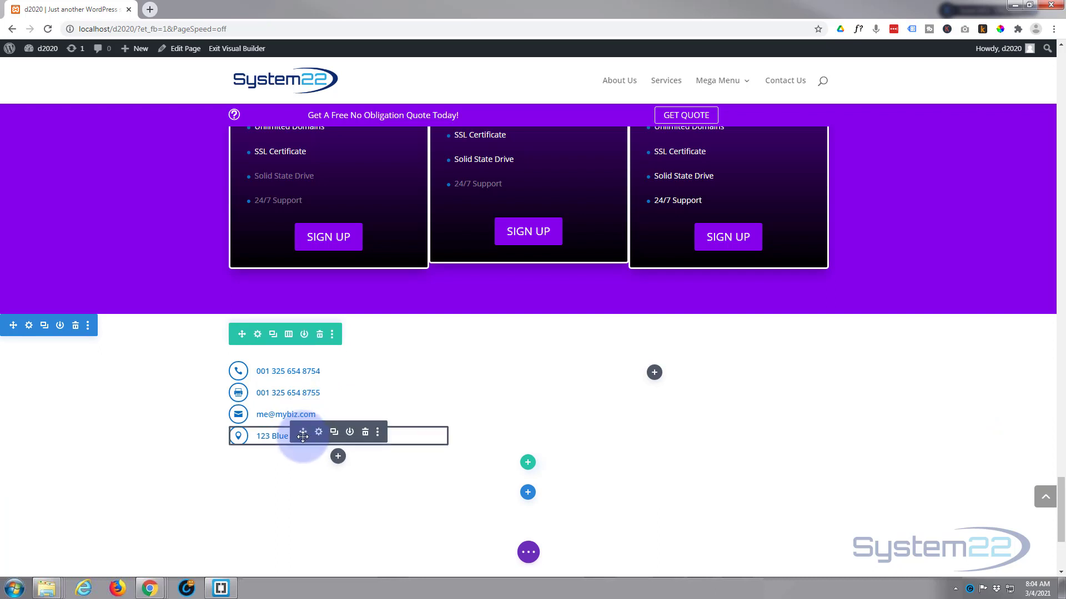
click(334, 436)
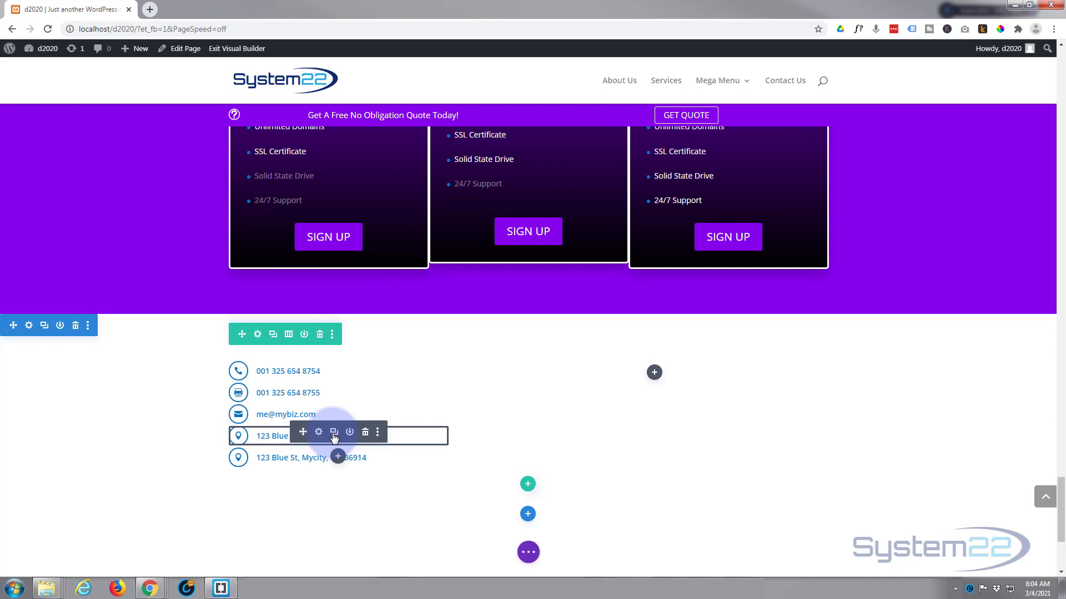
click(319, 454)
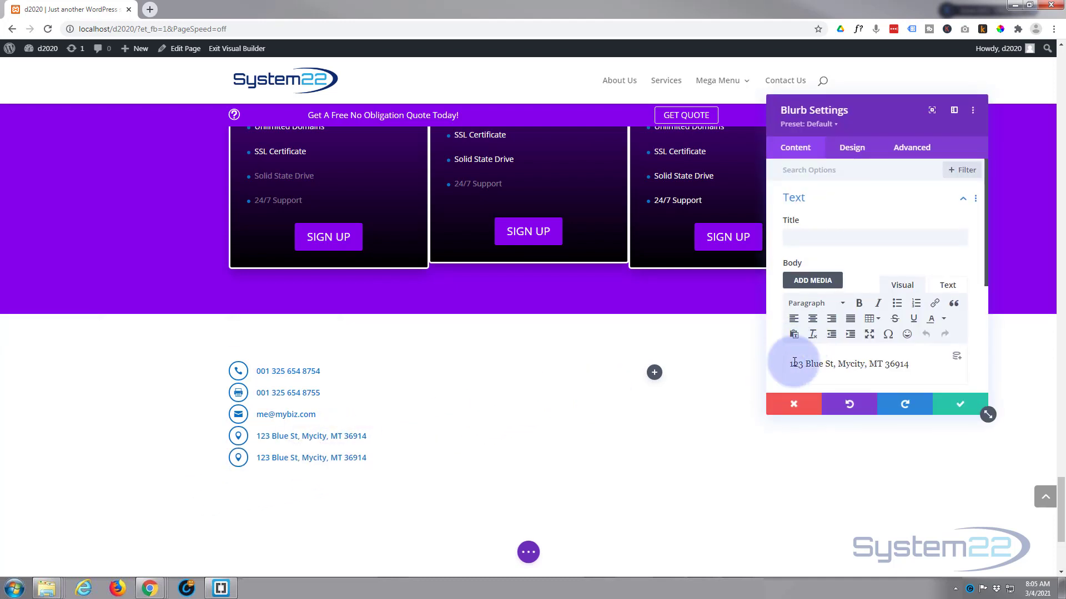
drag(795, 362, 935, 359)
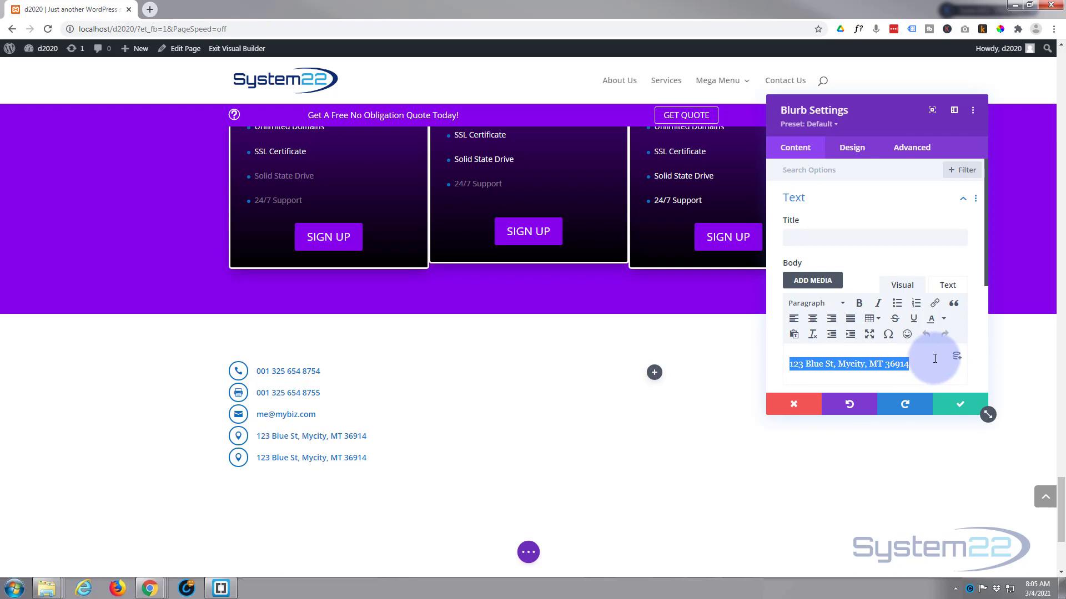
text(Mon - Fri)
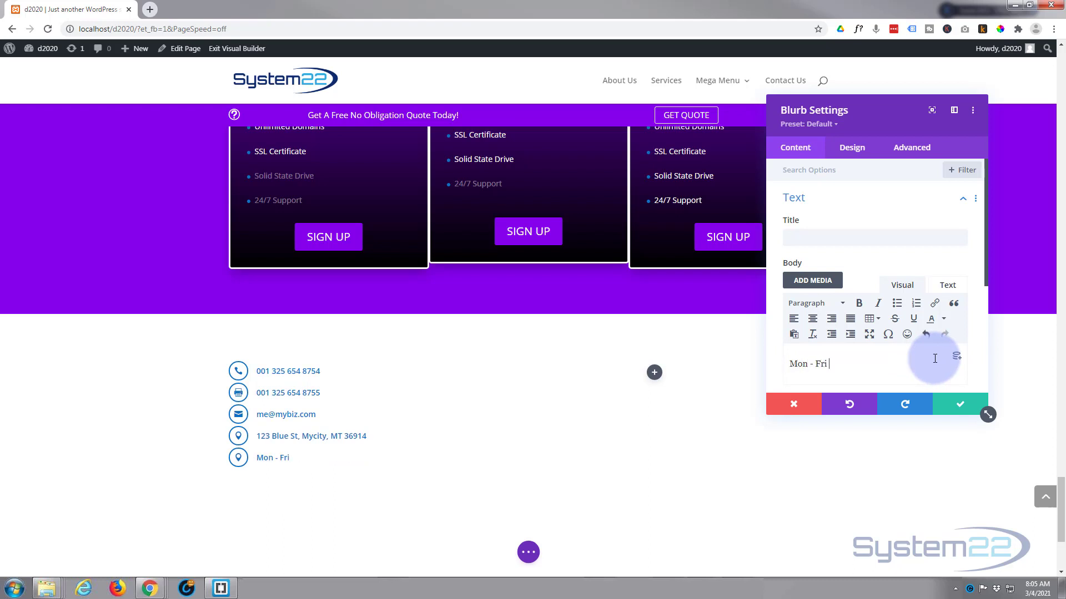
text(8:00am - 6:00pm)
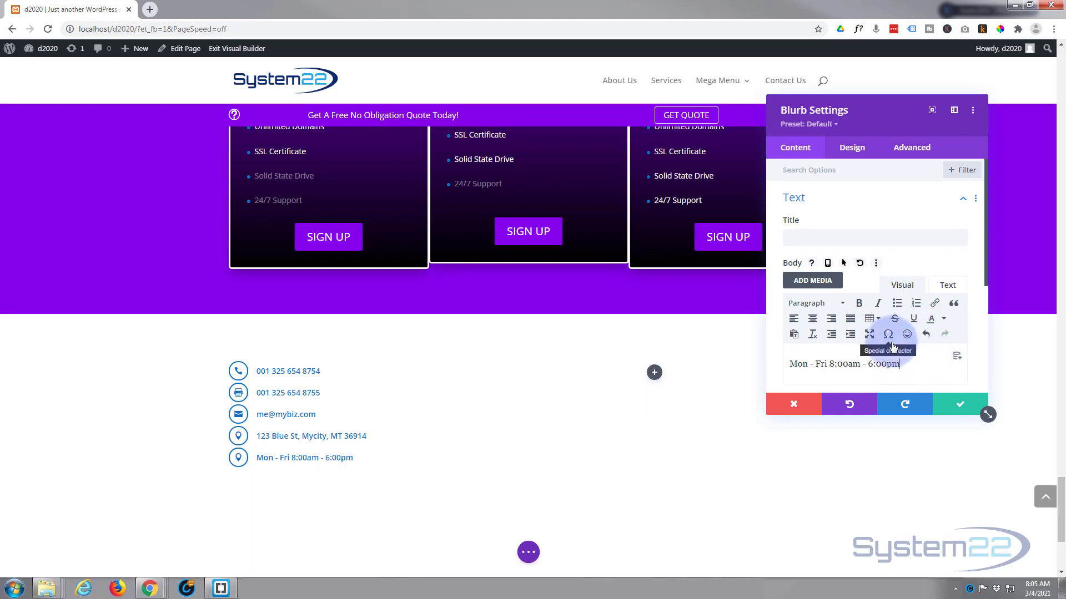
Give the opening-hours blurb a clock icon and save its settings
scroll(876, 328, down, 2)
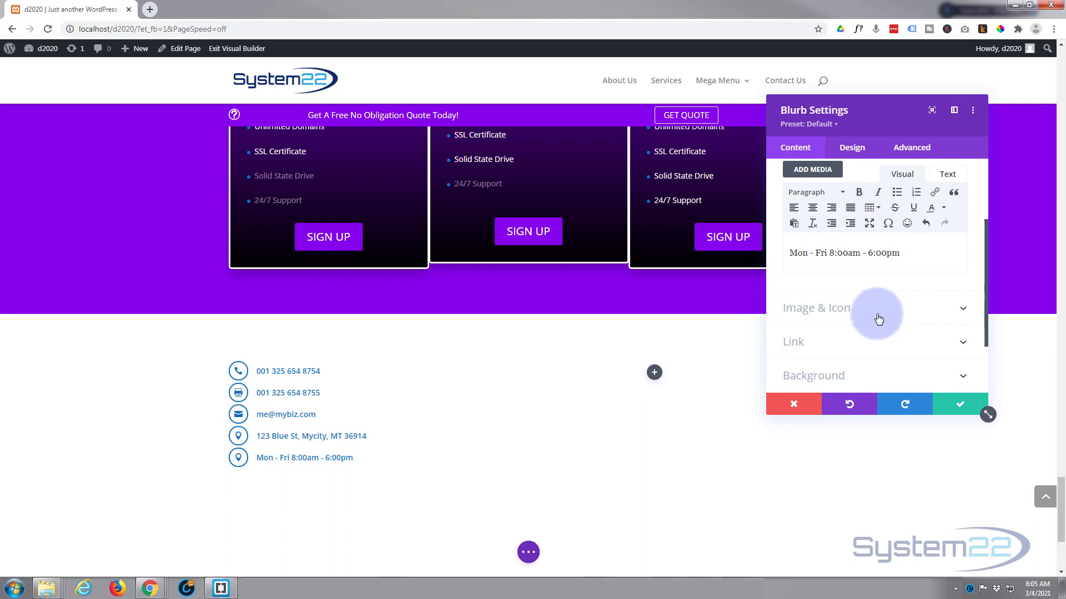
click(878, 319)
scroll(857, 317, down, 2)
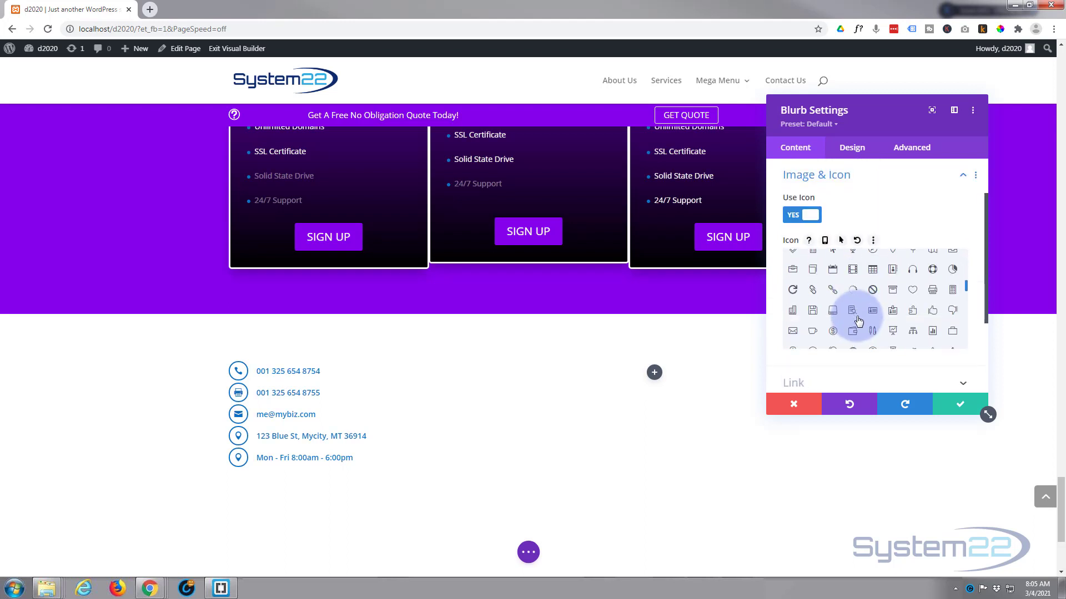
scroll(858, 320, down, 5)
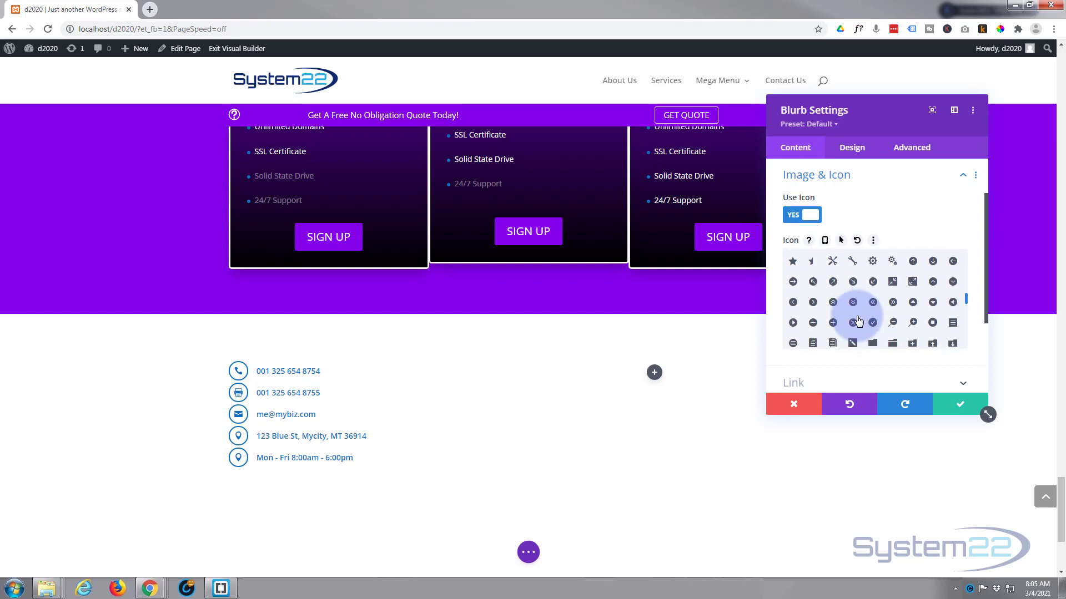
scroll(857, 321, down, 3)
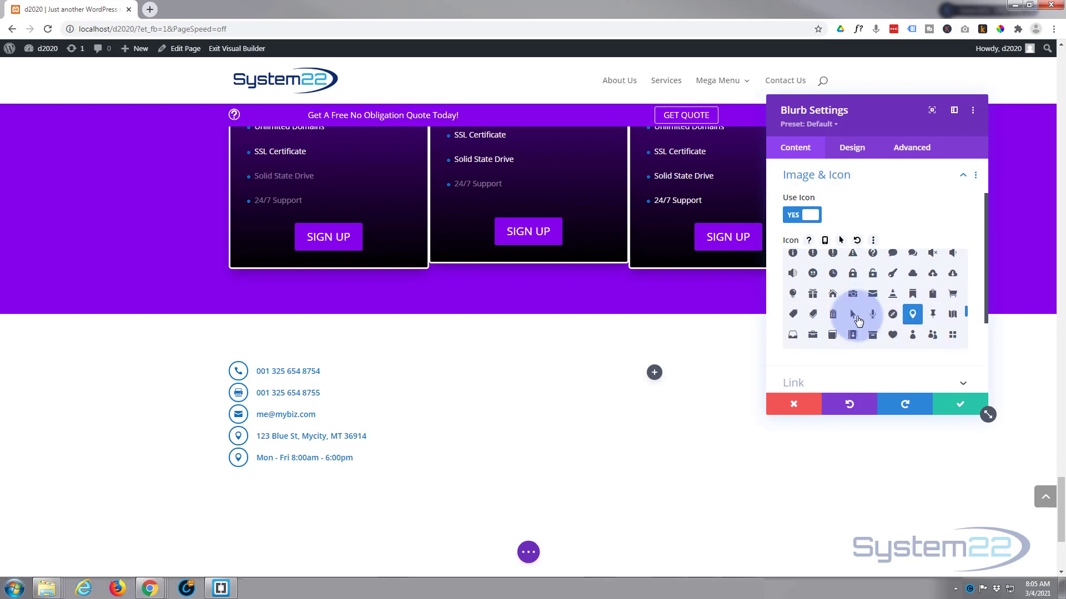
click(833, 275)
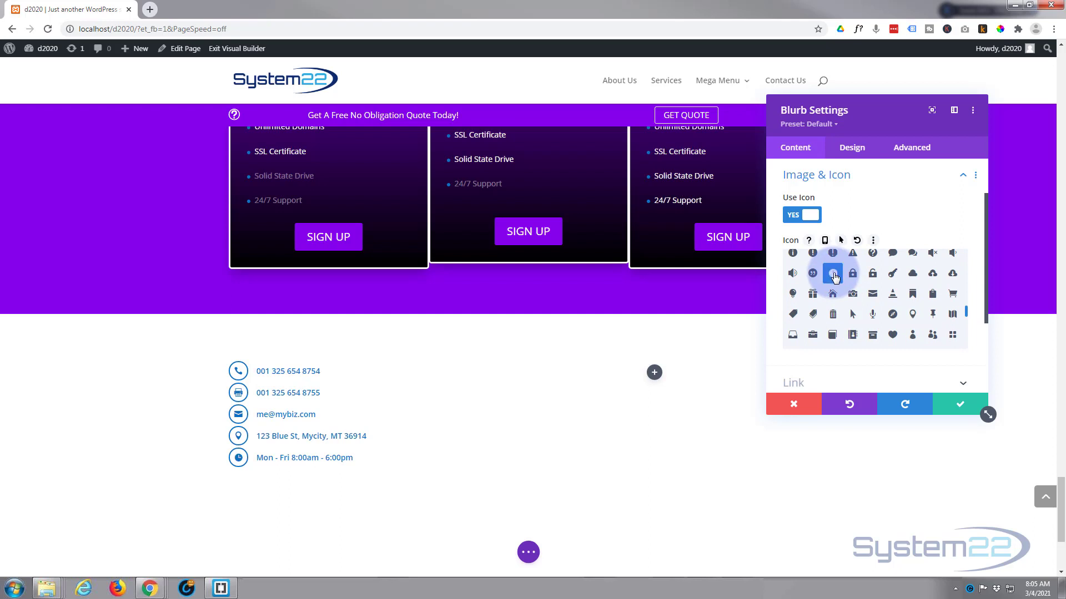
click(952, 407)
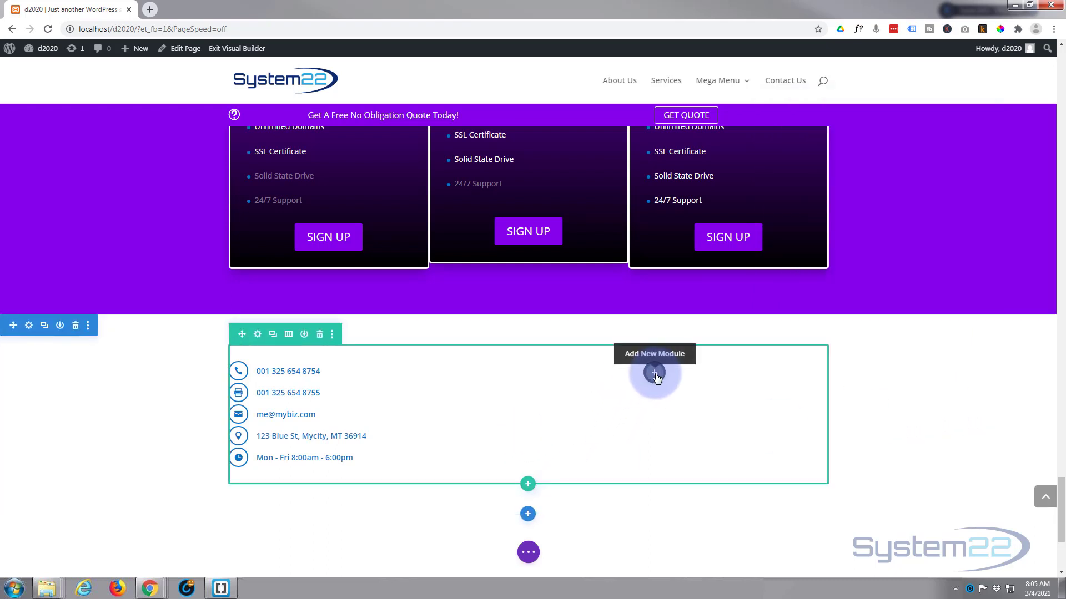
Insert a Contact Form module into the right column
click(655, 373)
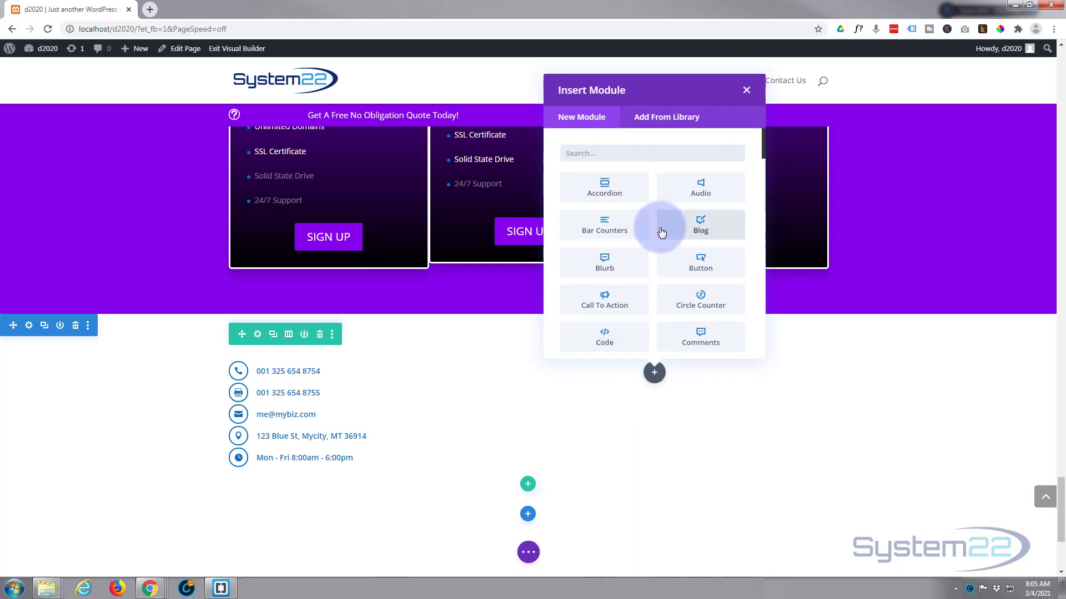
scroll(661, 232, down, 3)
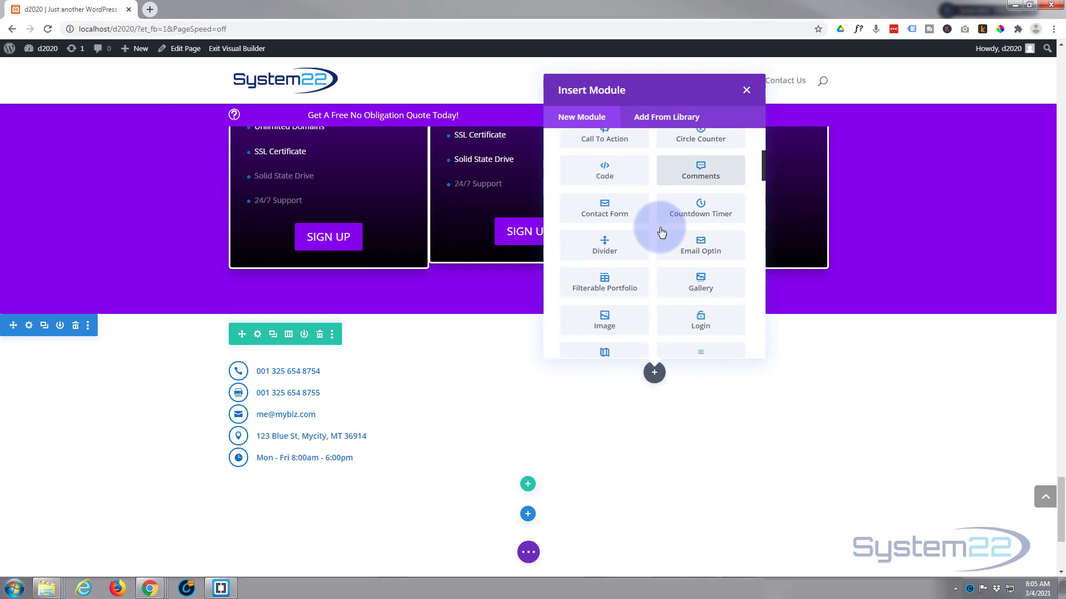
click(607, 210)
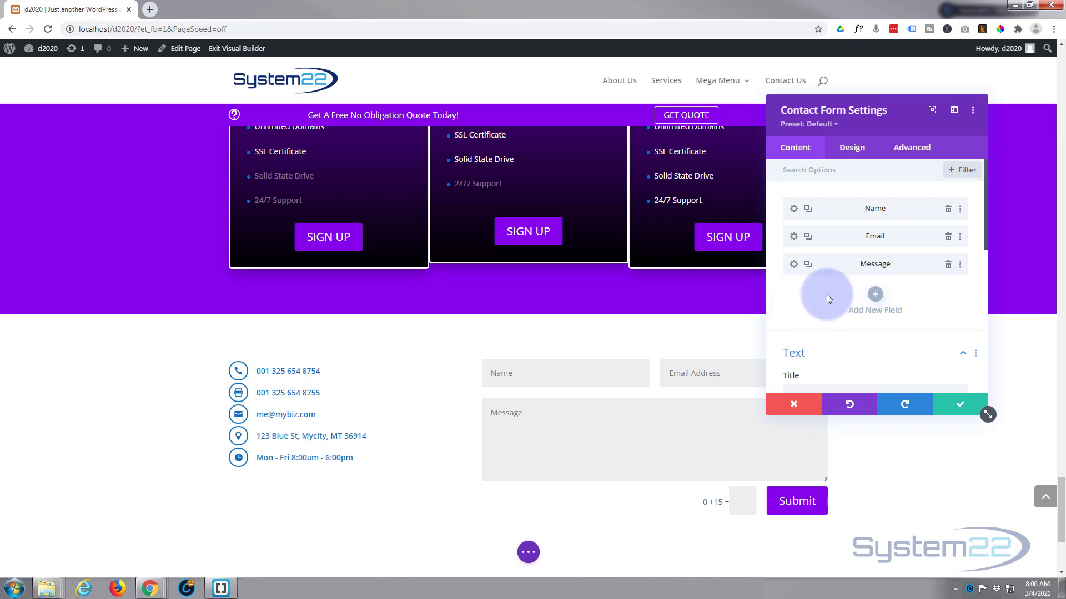
drag(873, 110, 310, 205)
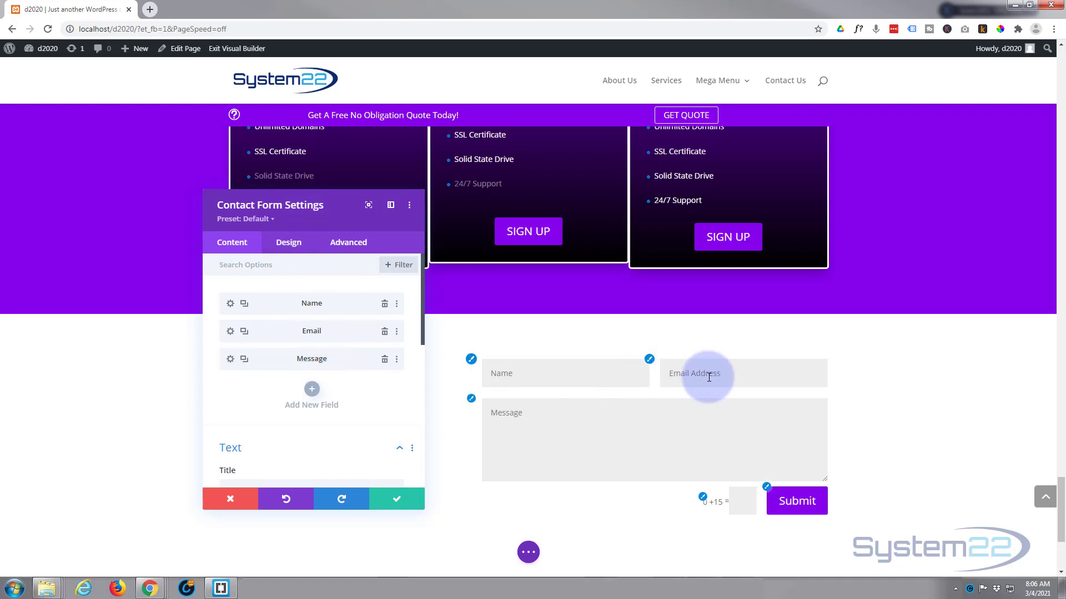
Add a new form field, then discard it so only Name, Email Address and Message remain
click(310, 388)
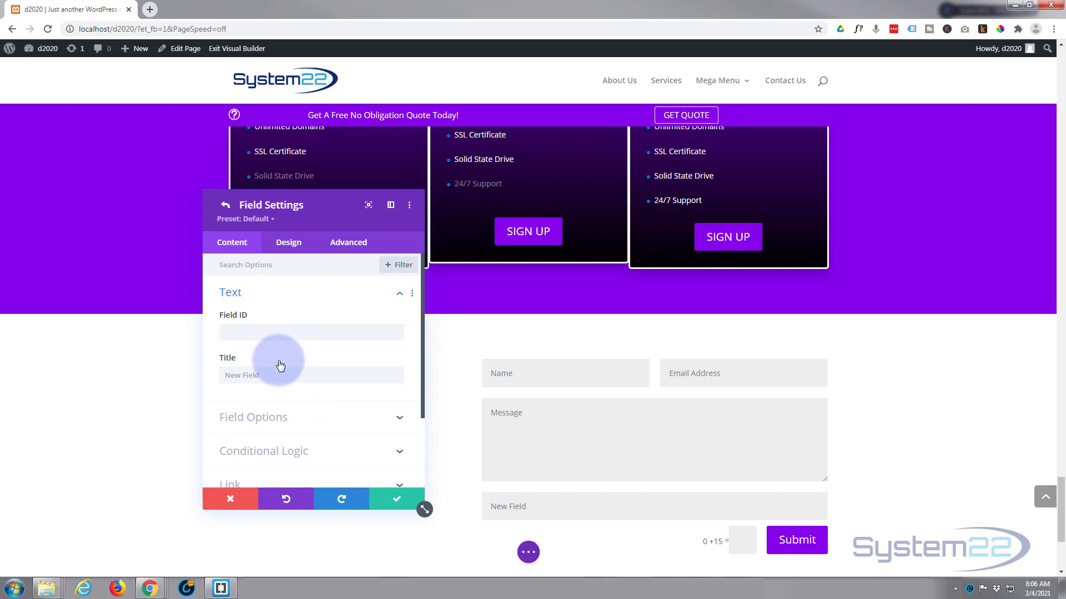
scroll(278, 362, down, 1)
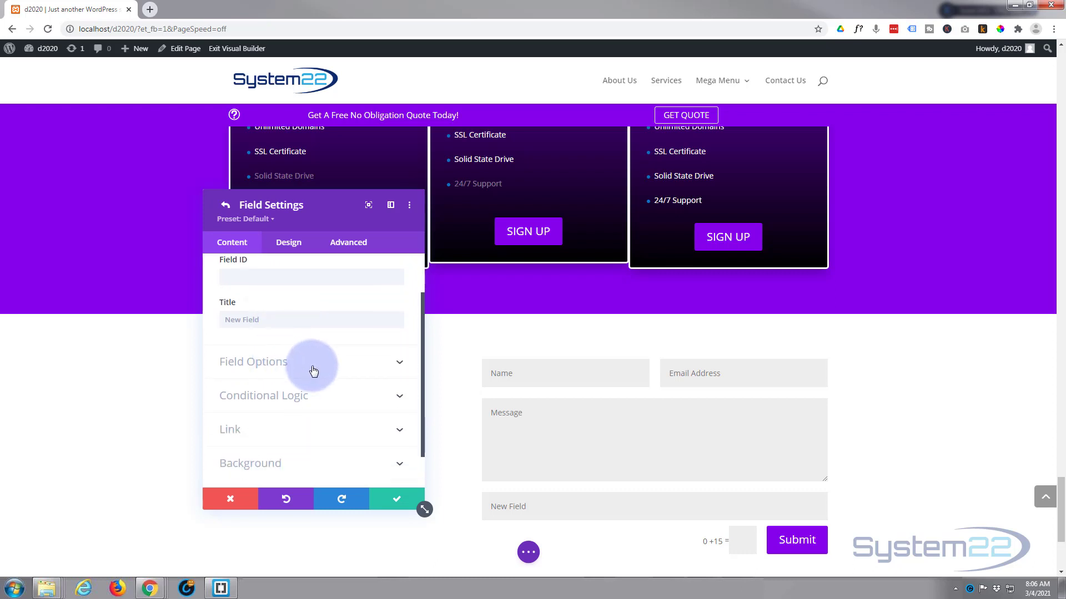
scroll(245, 286, down, 1)
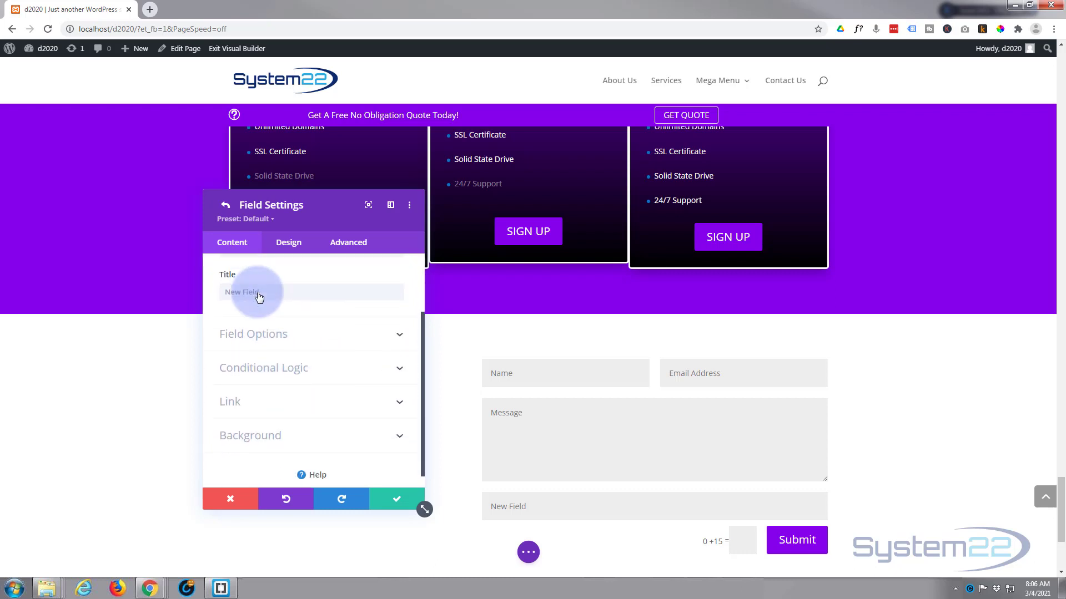
scroll(257, 294, up, 3)
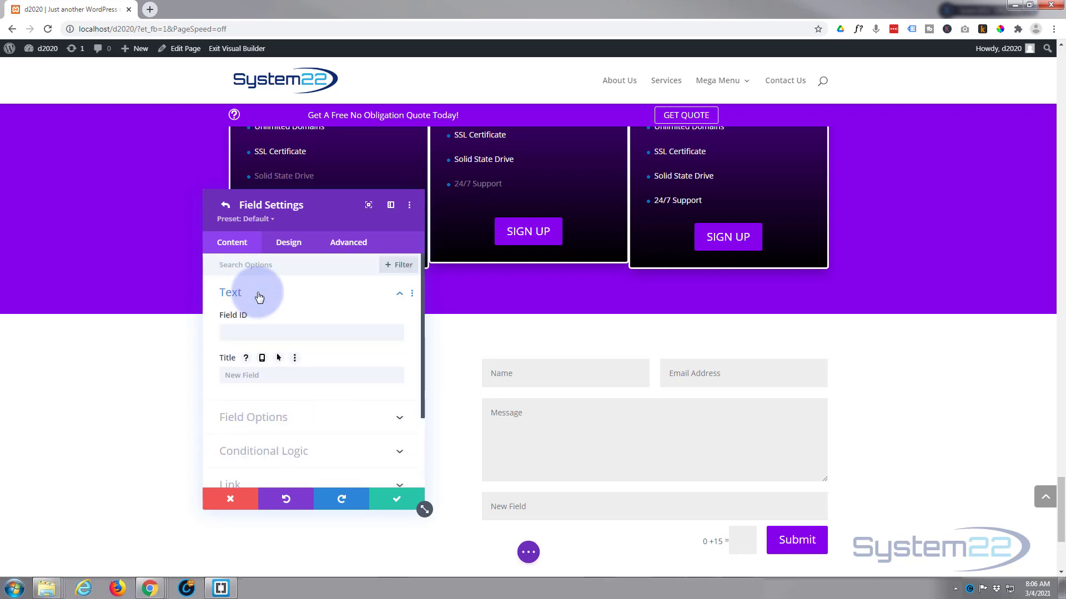
click(231, 503)
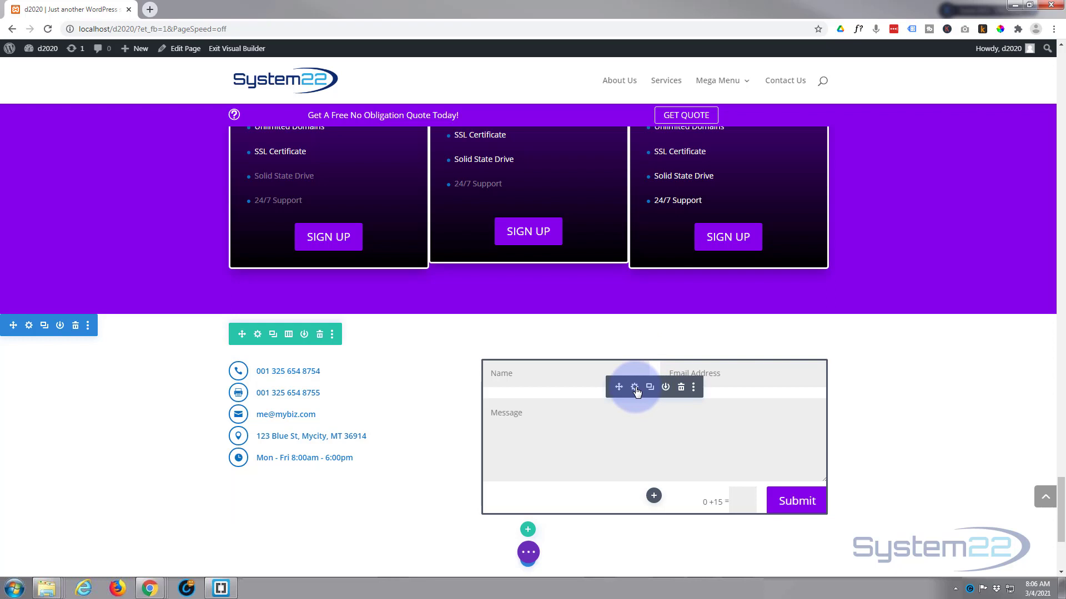
Set the contact form's Success Message to 'Message has been sent'
click(635, 389)
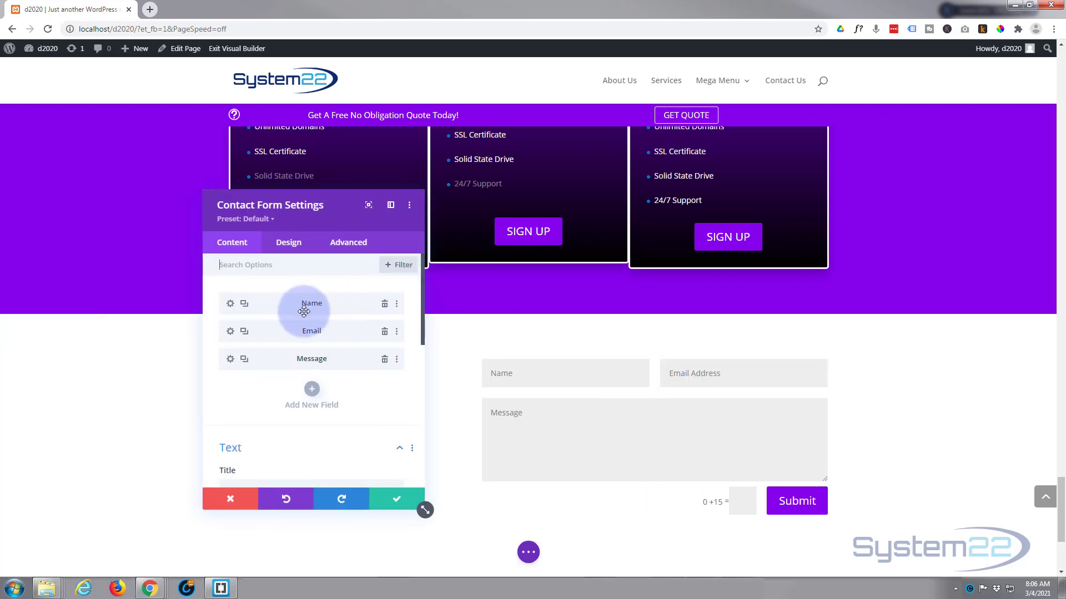
scroll(303, 310, down, 3)
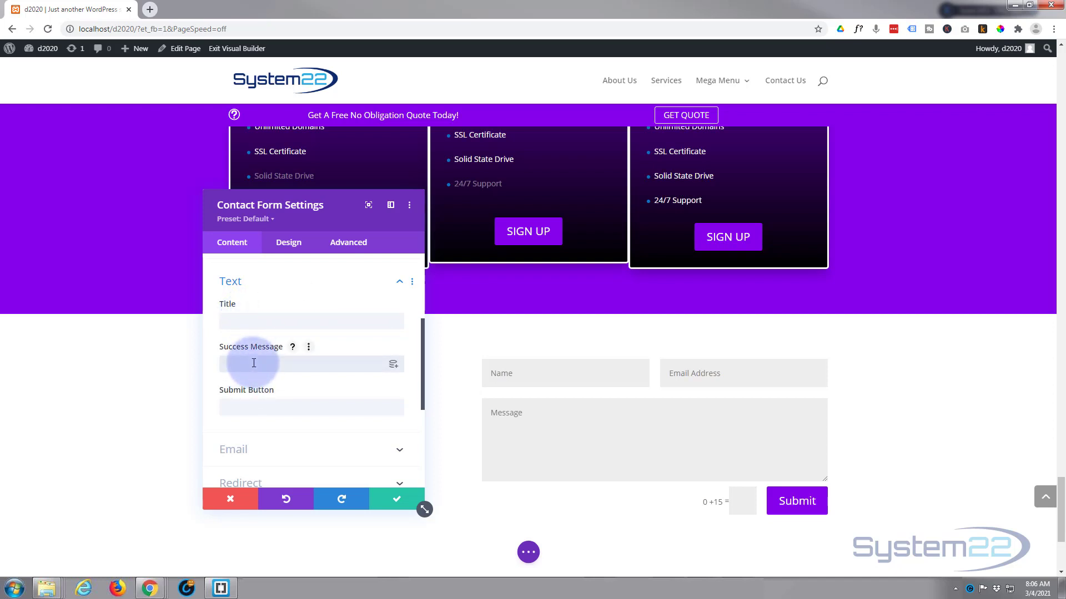
text(essage has bee)
scroll(295, 381, down, 1)
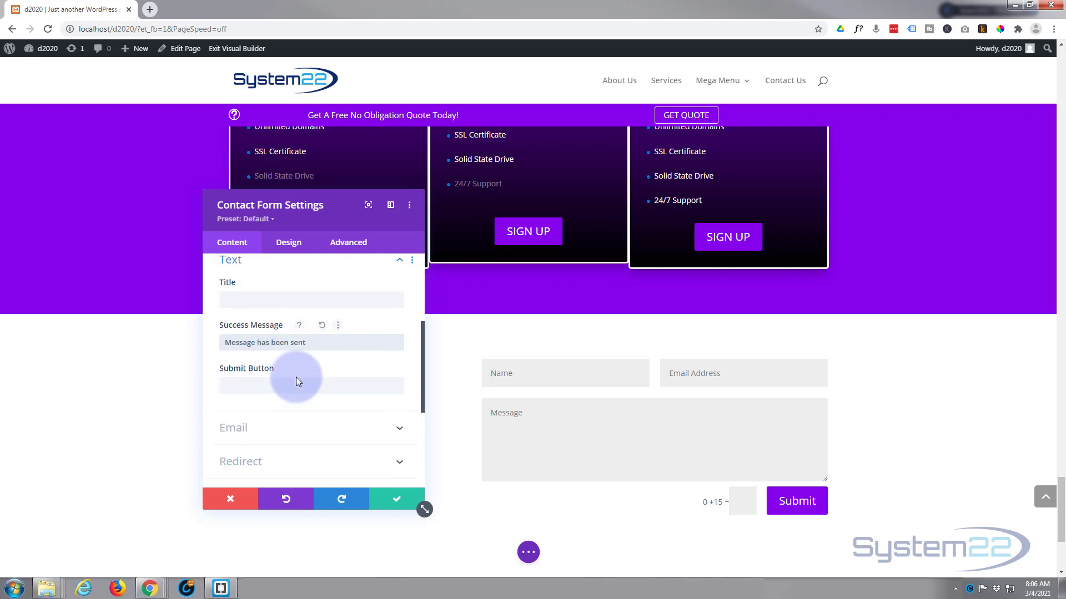
scroll(295, 378, down, 1)
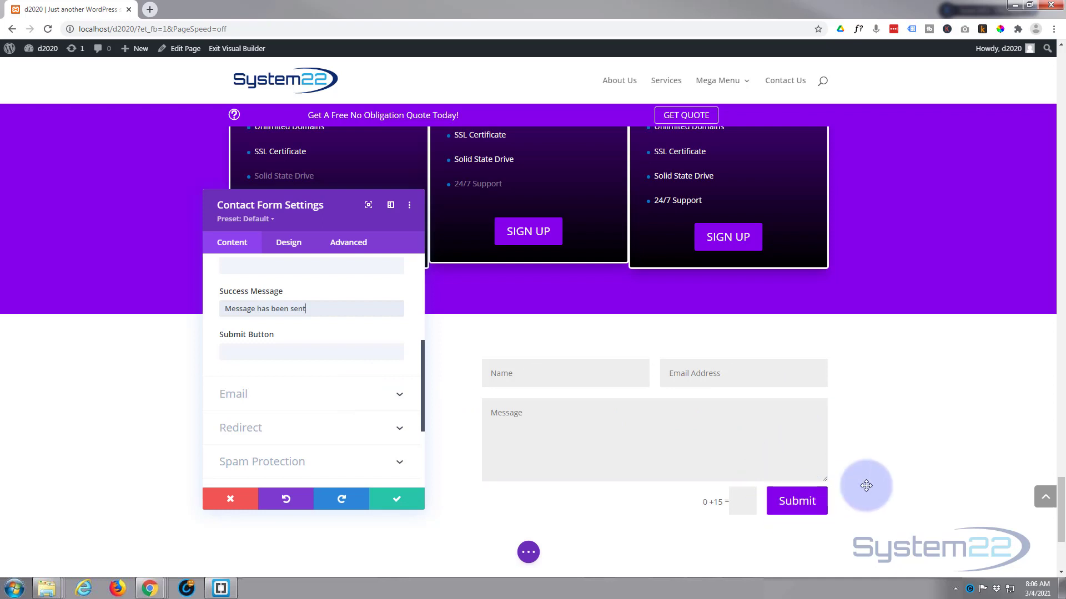
click(317, 310)
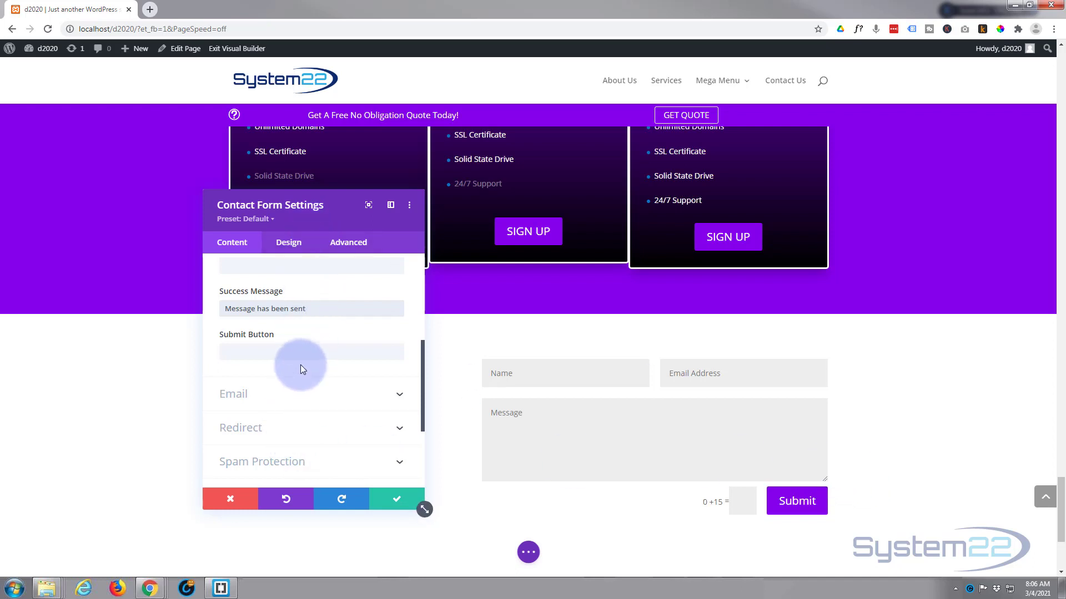
scroll(301, 365, down, 1)
click(361, 334)
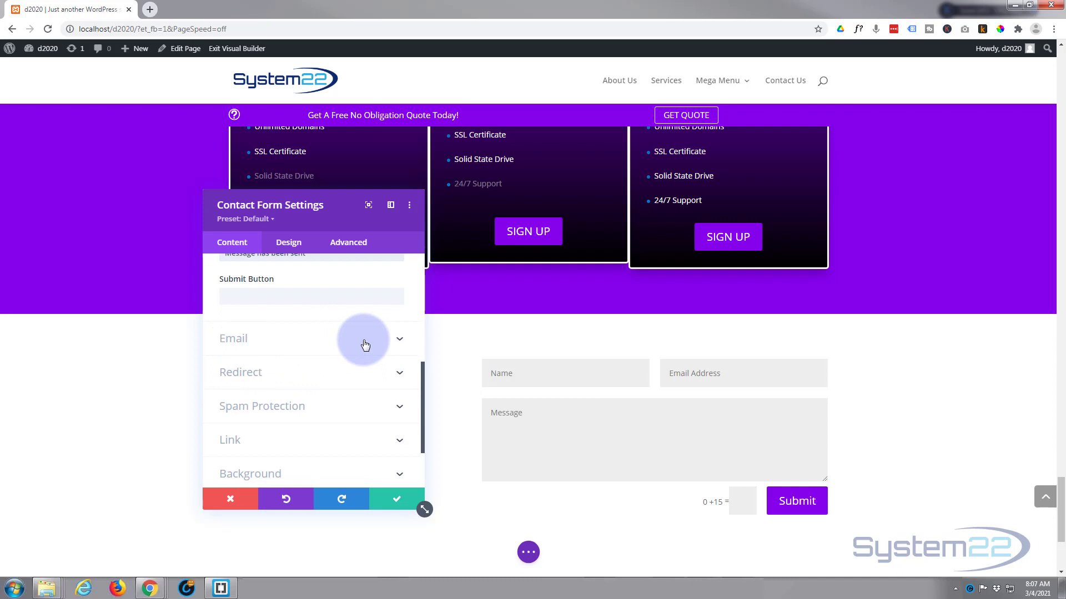
Enter the form's recipient email address
click(240, 312)
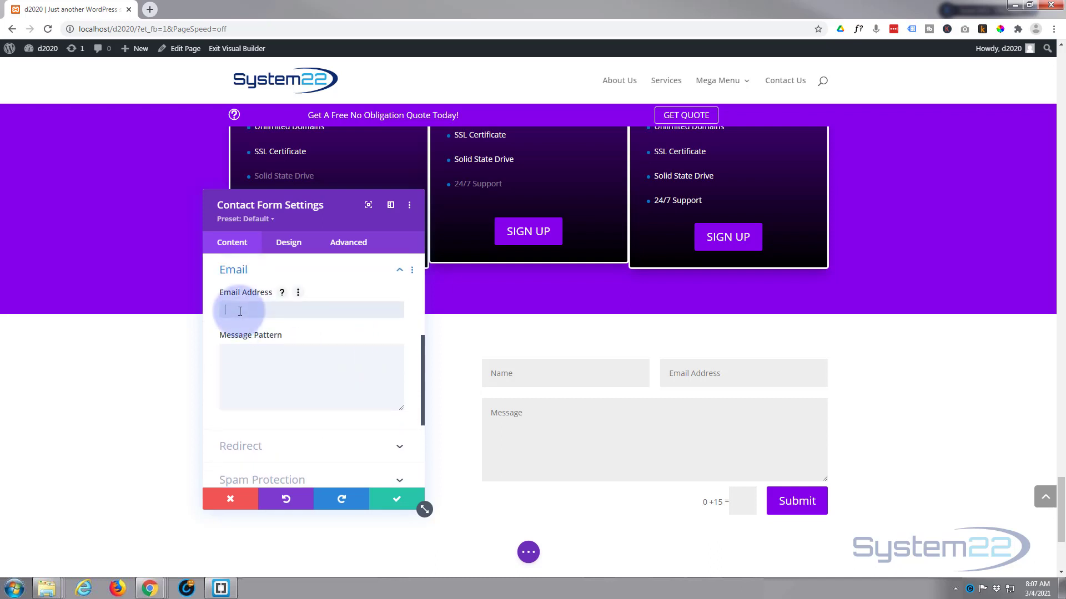
scroll(298, 413, down, 1)
Review Redirect and Spam Protection, leaving Use Basic Captcha on, and show Design settings
click(278, 401)
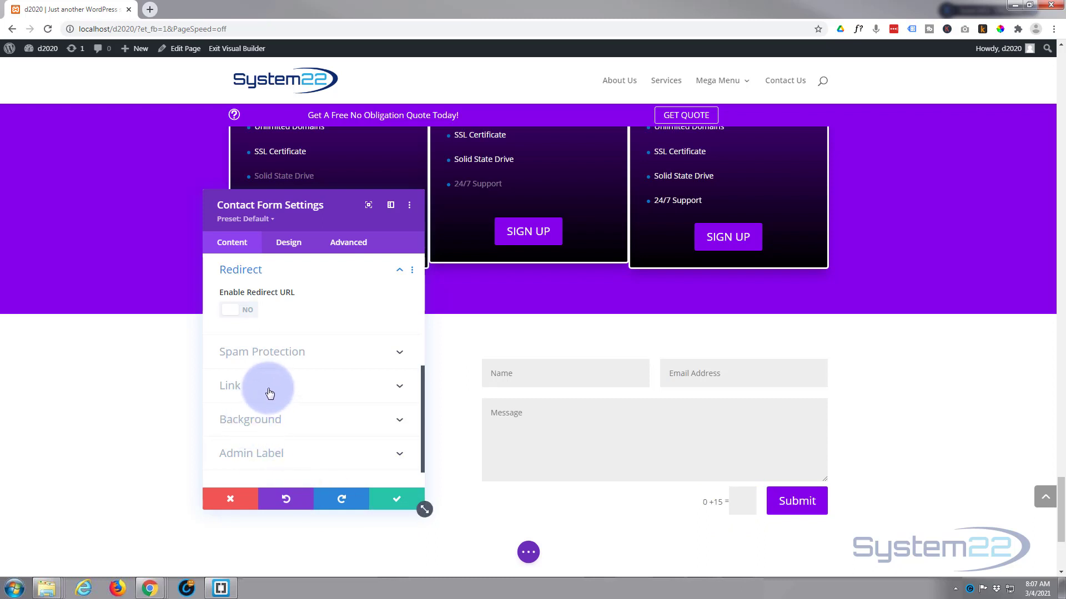
click(326, 361)
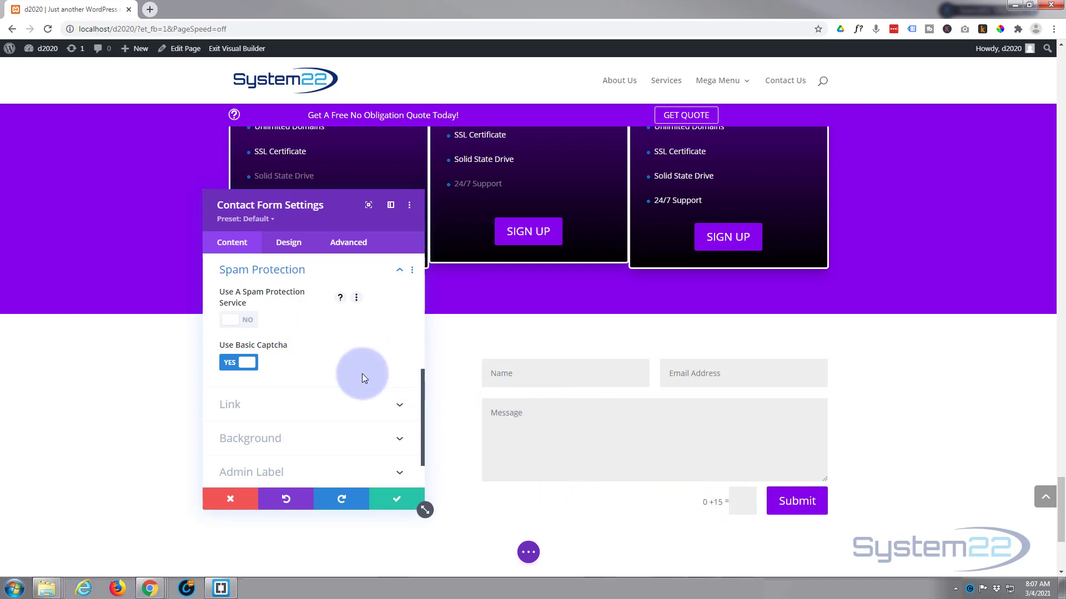
scroll(354, 368, down, 1)
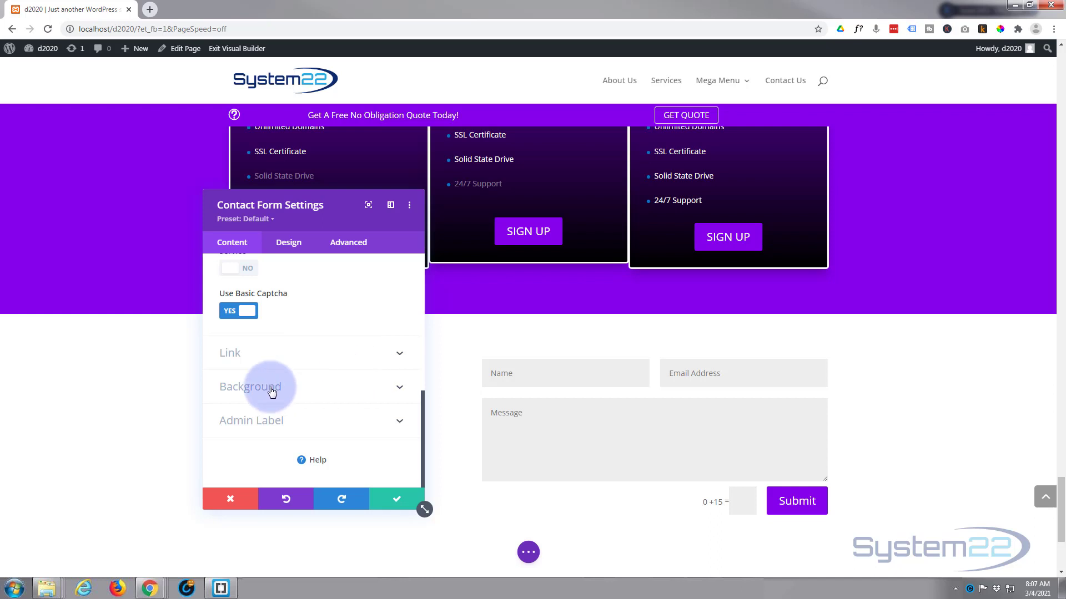
click(290, 253)
Expand Design > Fields and inspect the fields' margin and padding values
click(290, 300)
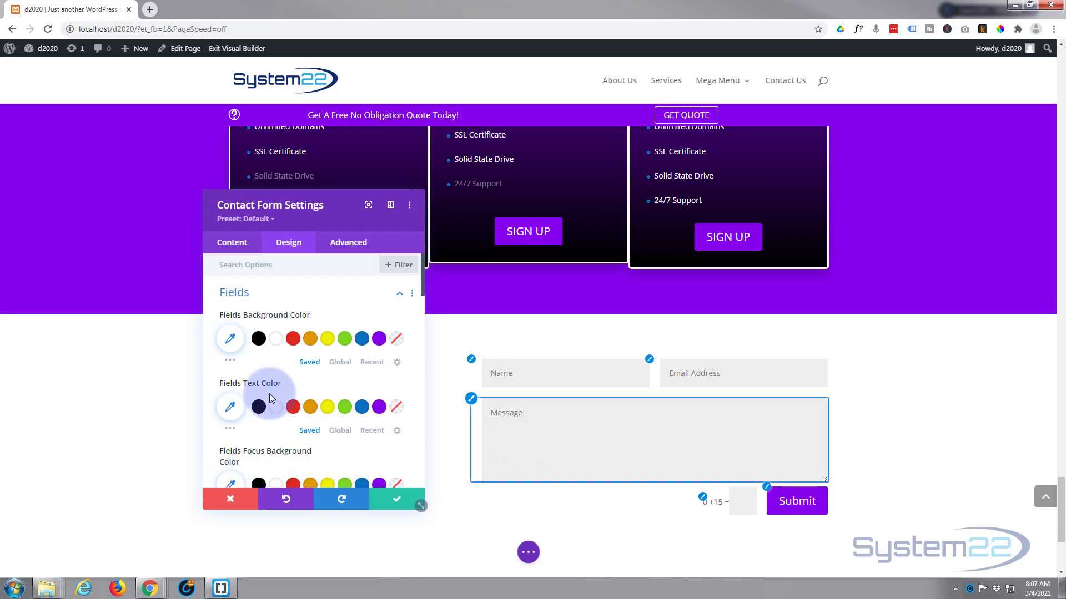
scroll(269, 394, down, 2)
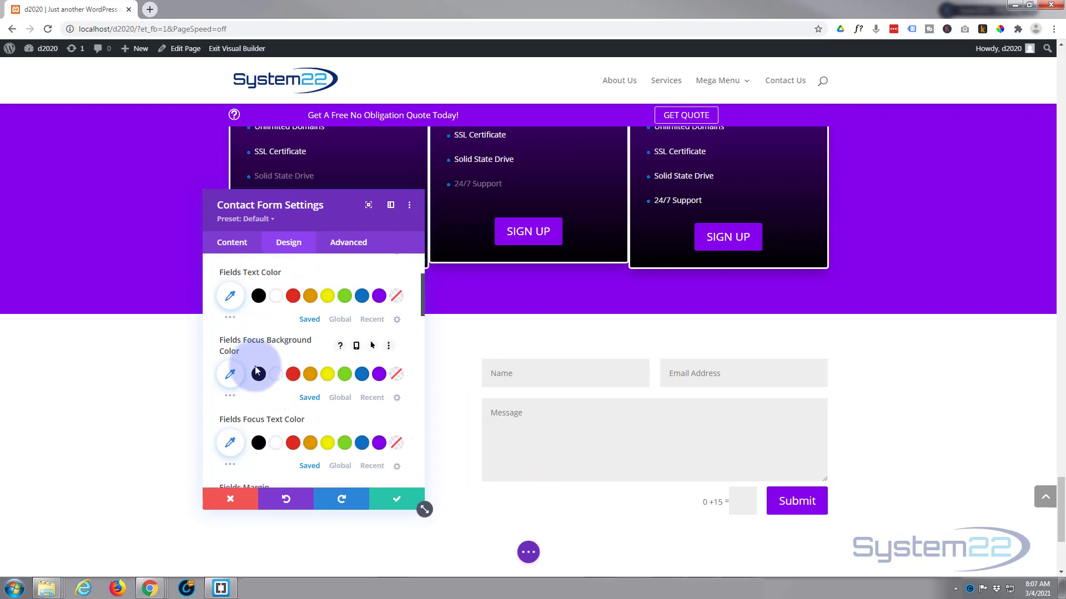
scroll(255, 402, down, 3)
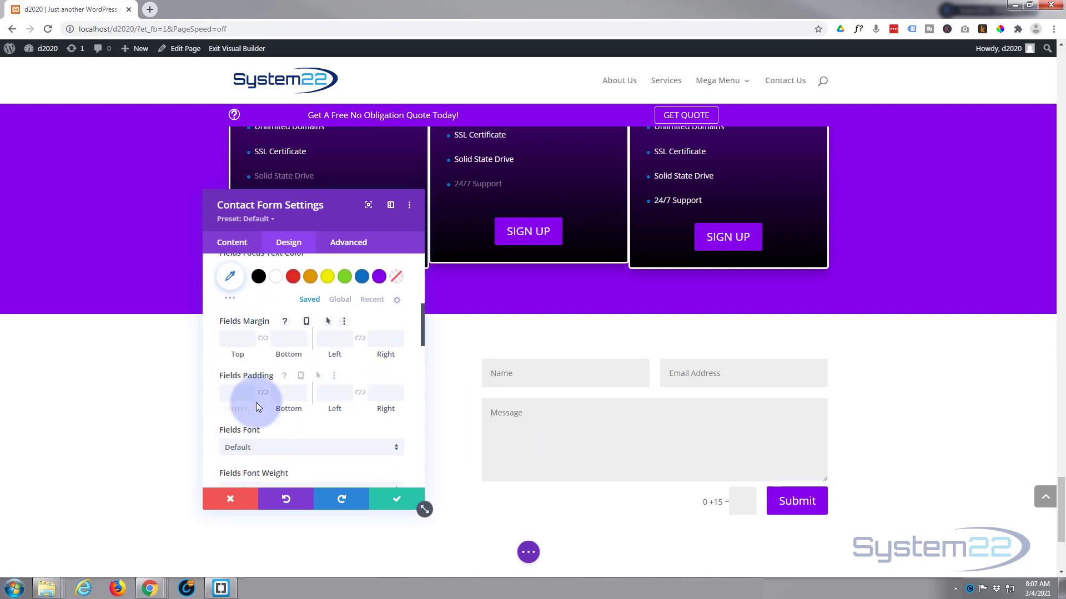
click(254, 349)
click(274, 398)
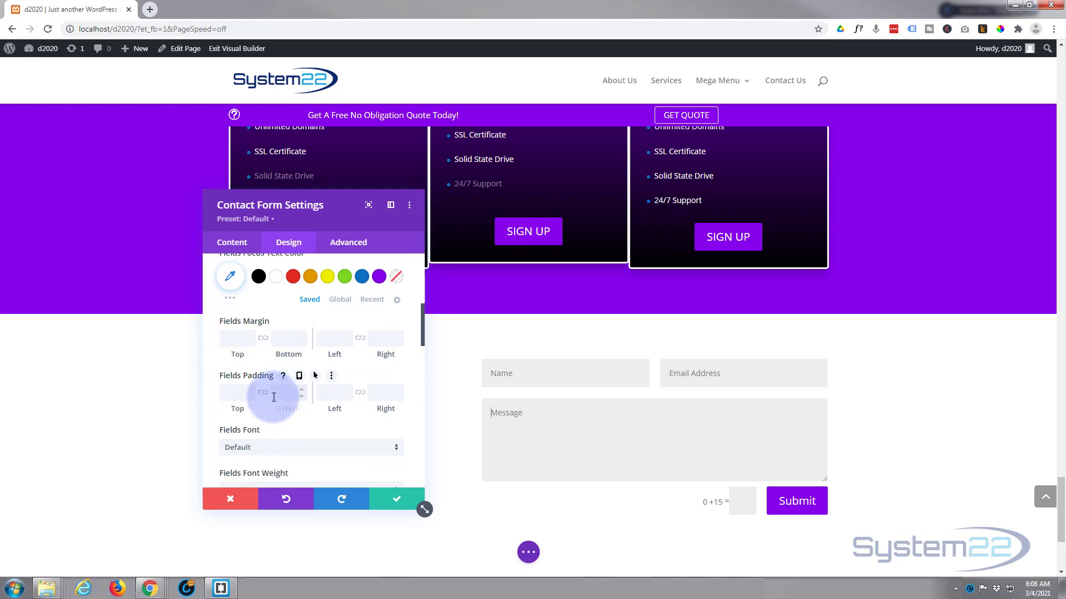
scroll(274, 398, down, 1)
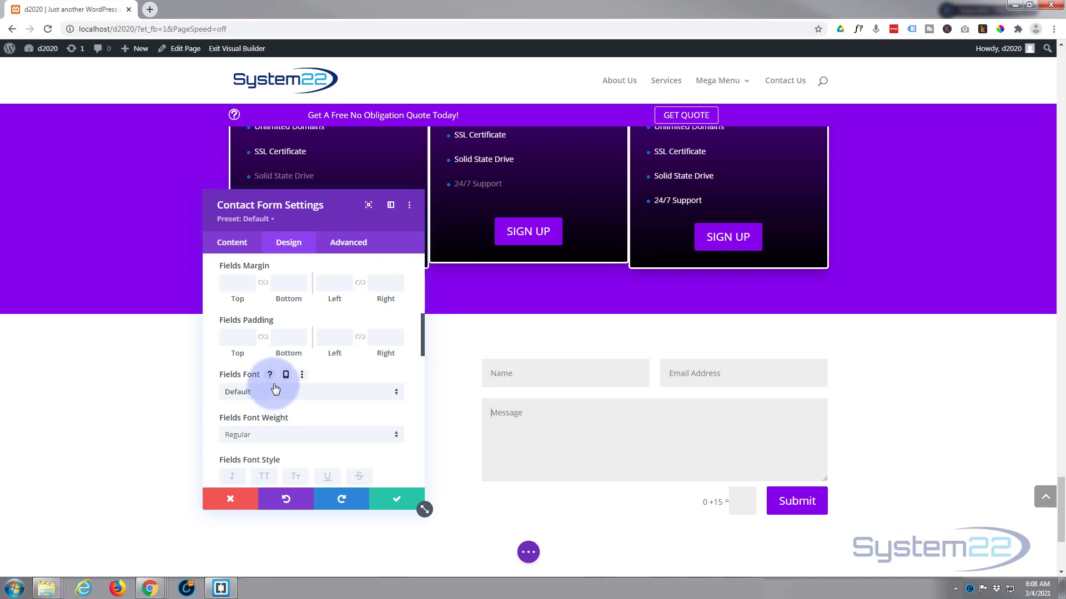
scroll(274, 389, down, 1)
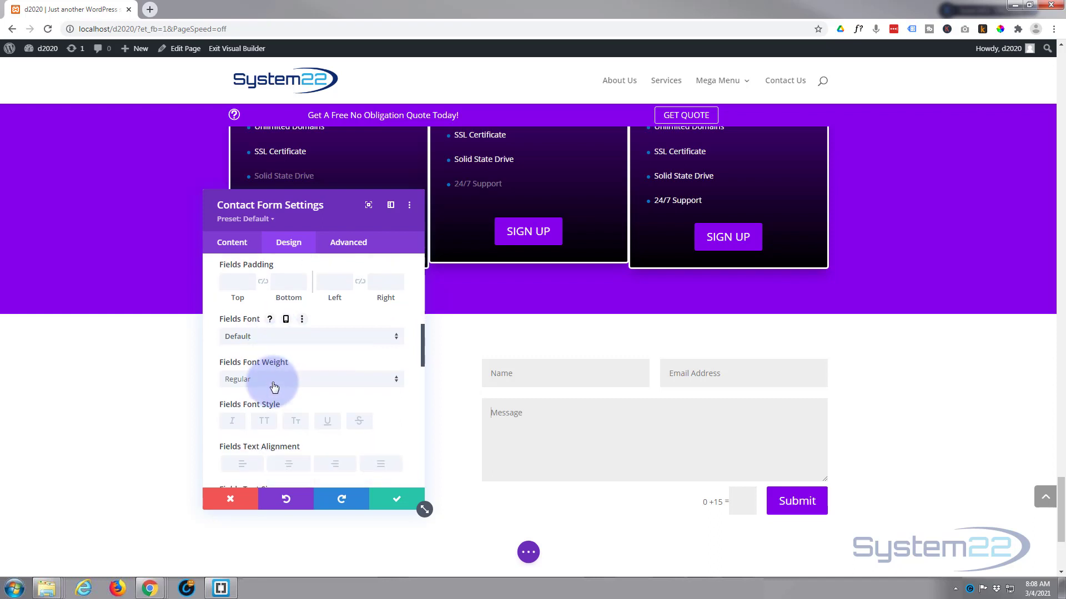
Preview Adamina, Actor, Acme and Aclonica as the fields font, then keep Default
click(290, 345)
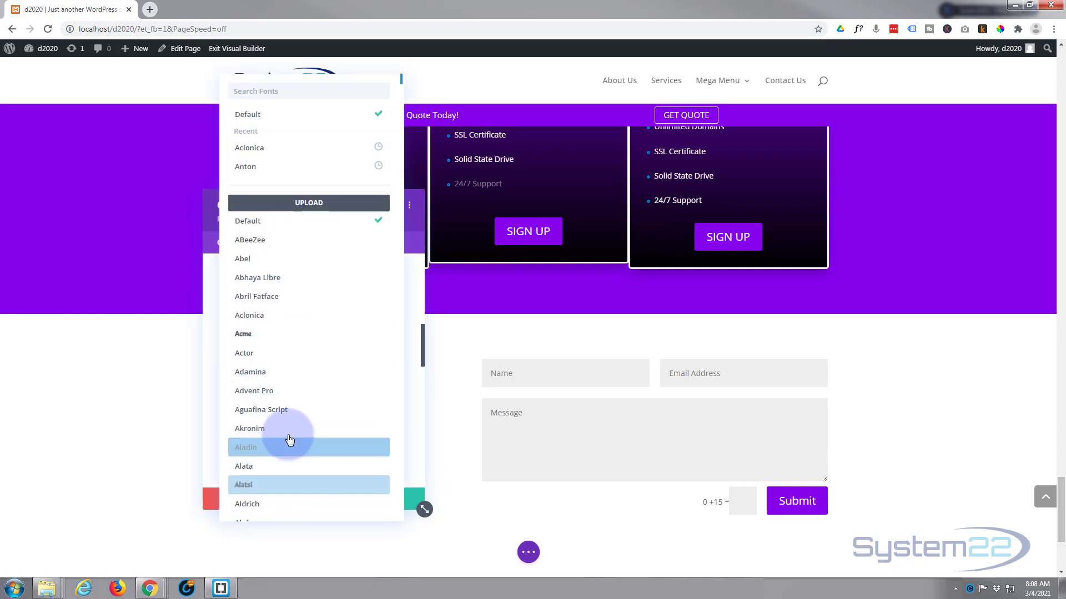
click(288, 380)
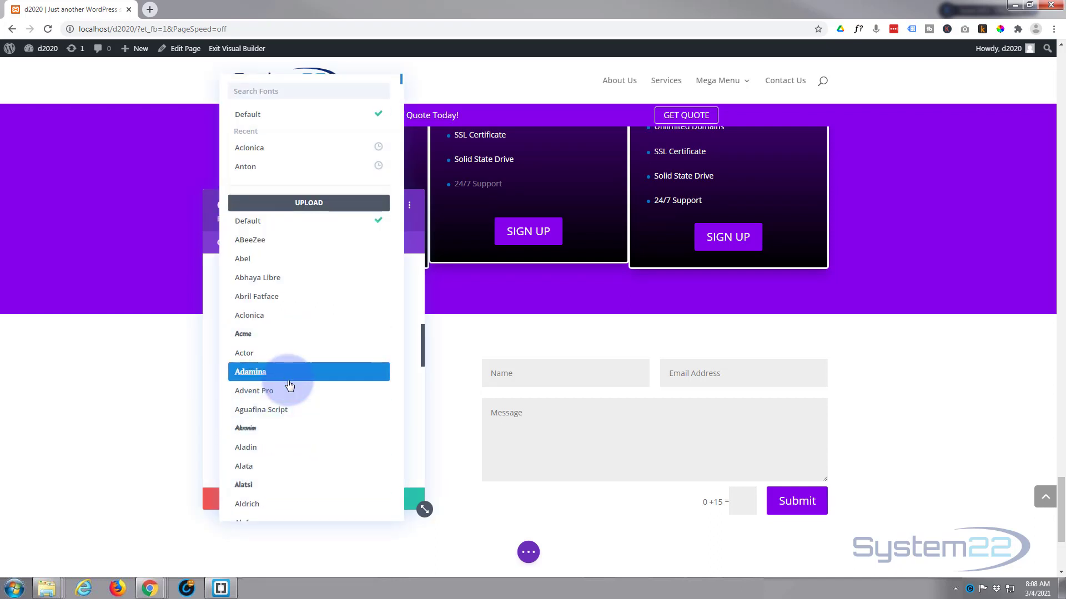
click(271, 355)
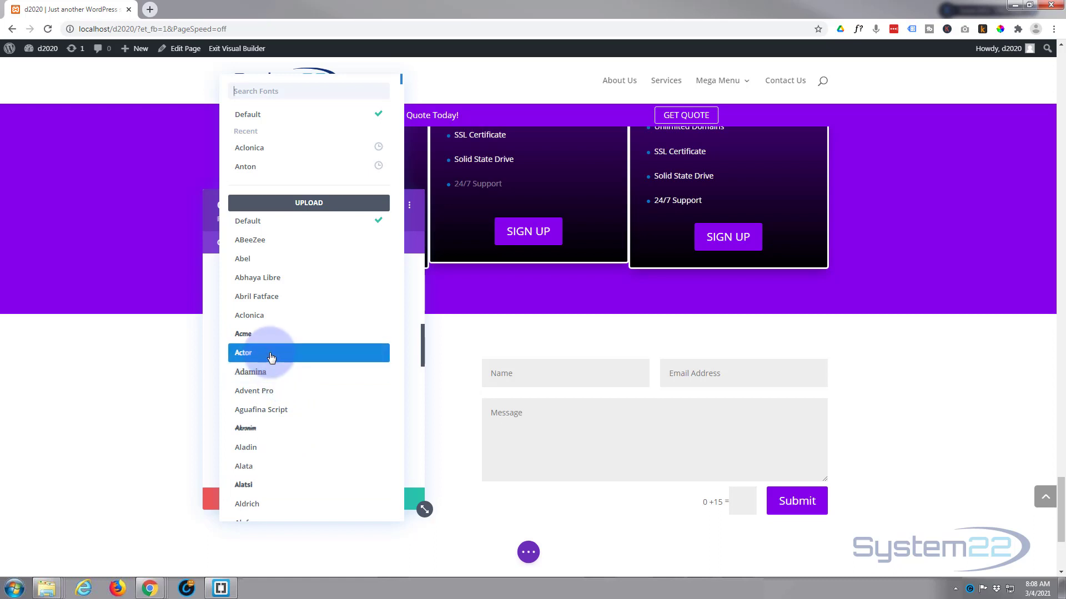
click(271, 335)
click(270, 321)
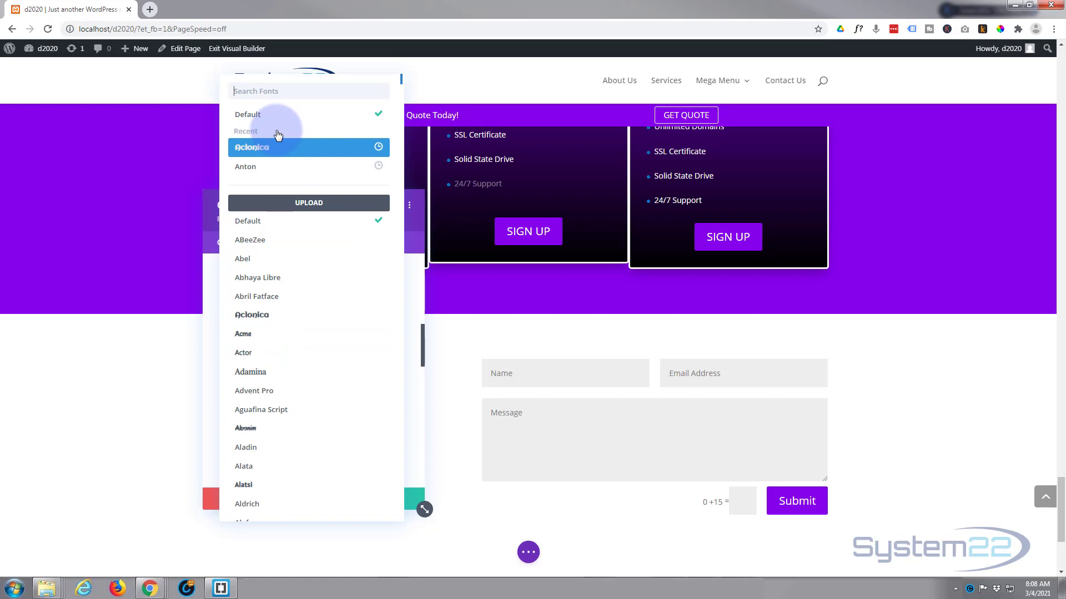
click(267, 116)
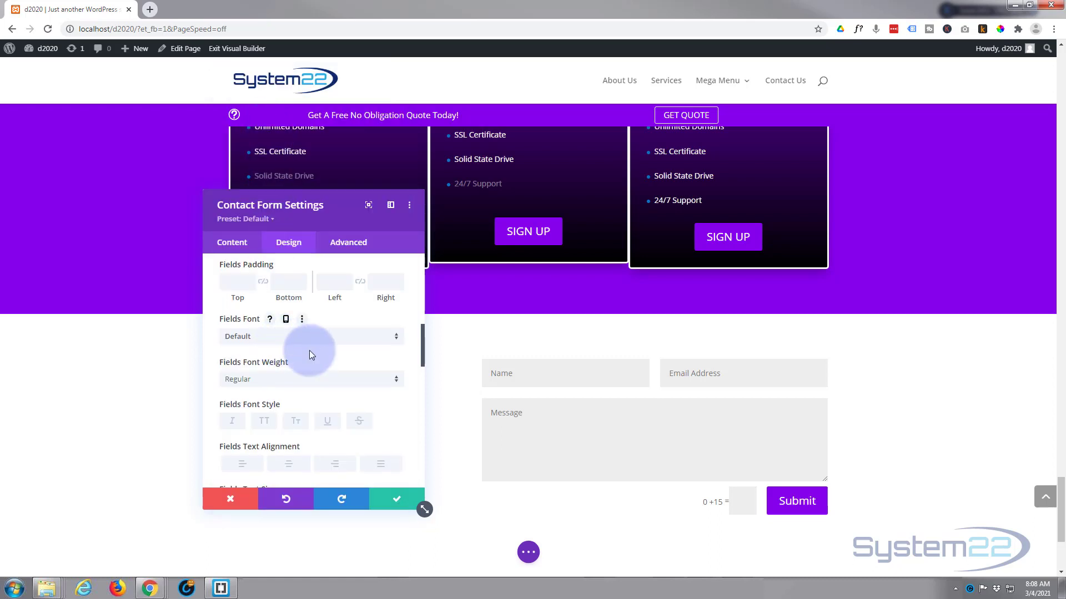
Expand the Captcha Text styling options for font, weight, style and colour
scroll(308, 350, down, 3)
scroll(311, 356, down, 2)
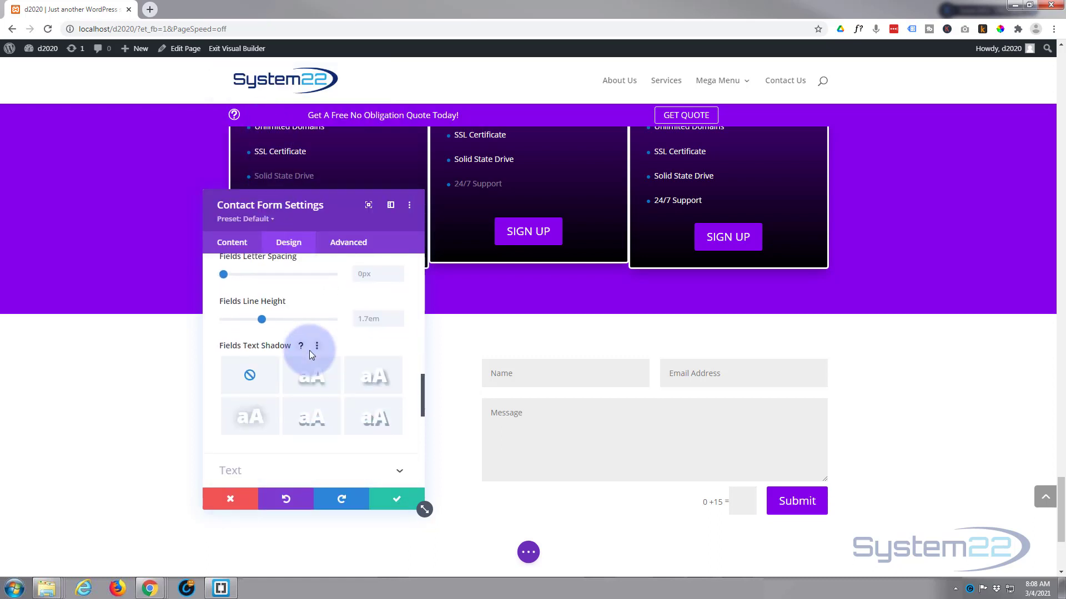
scroll(309, 351, down, 2)
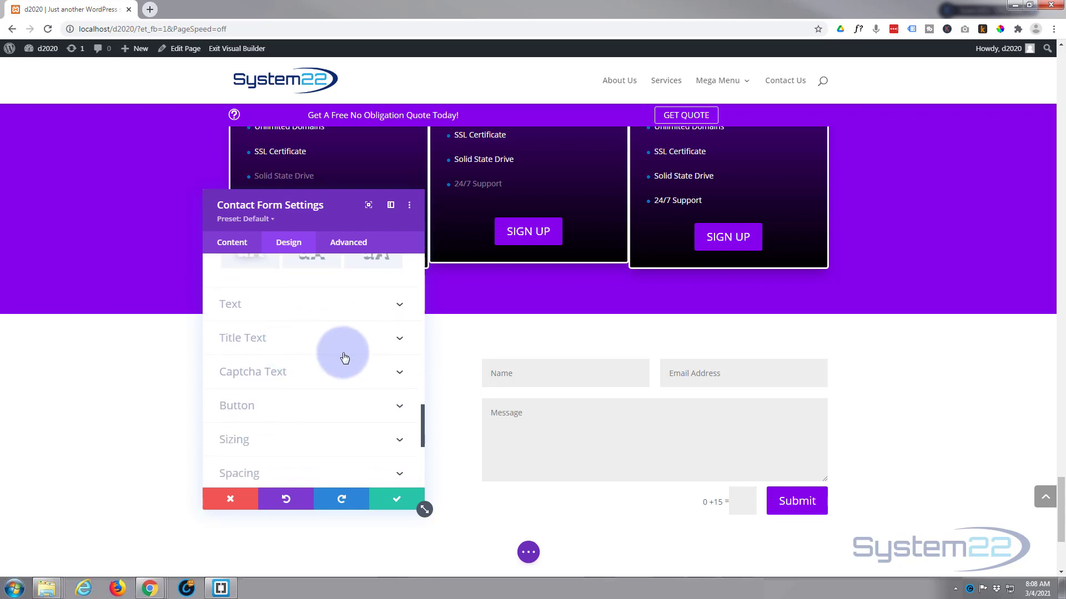
mouse_move(532, 374)
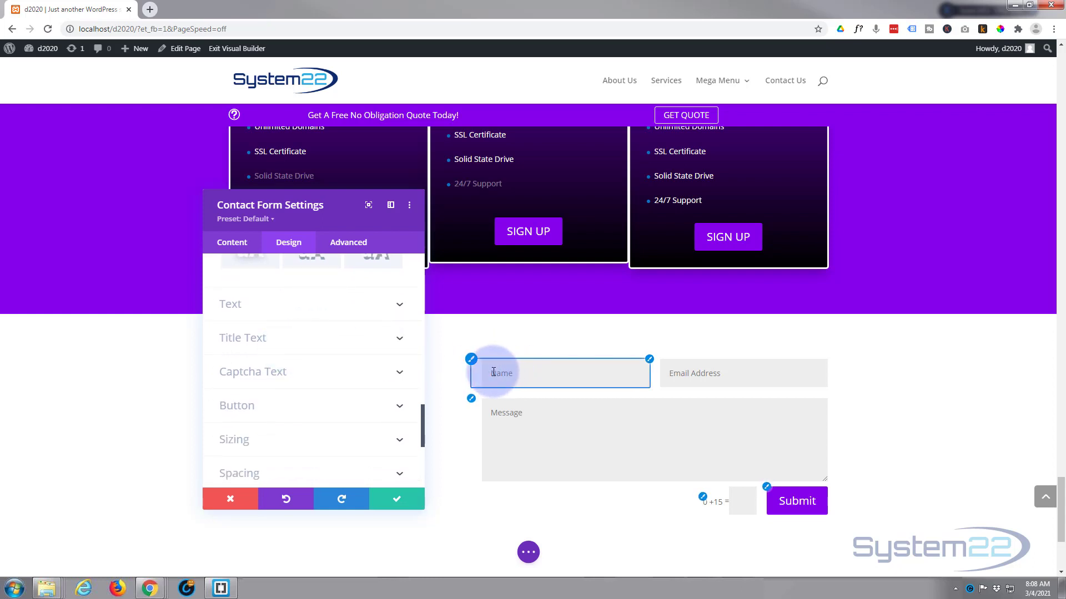
click(301, 379)
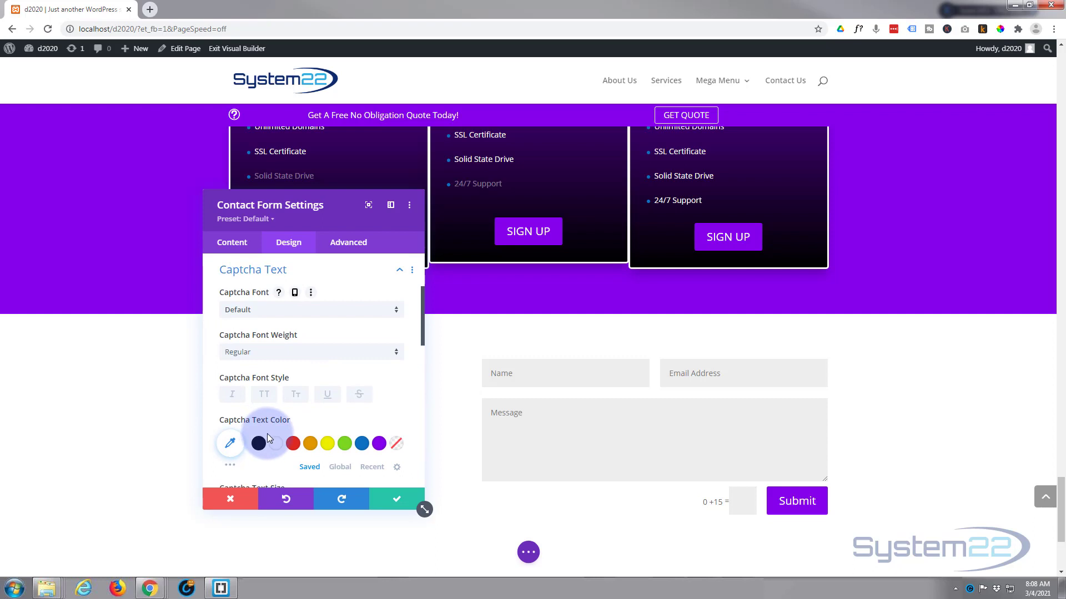
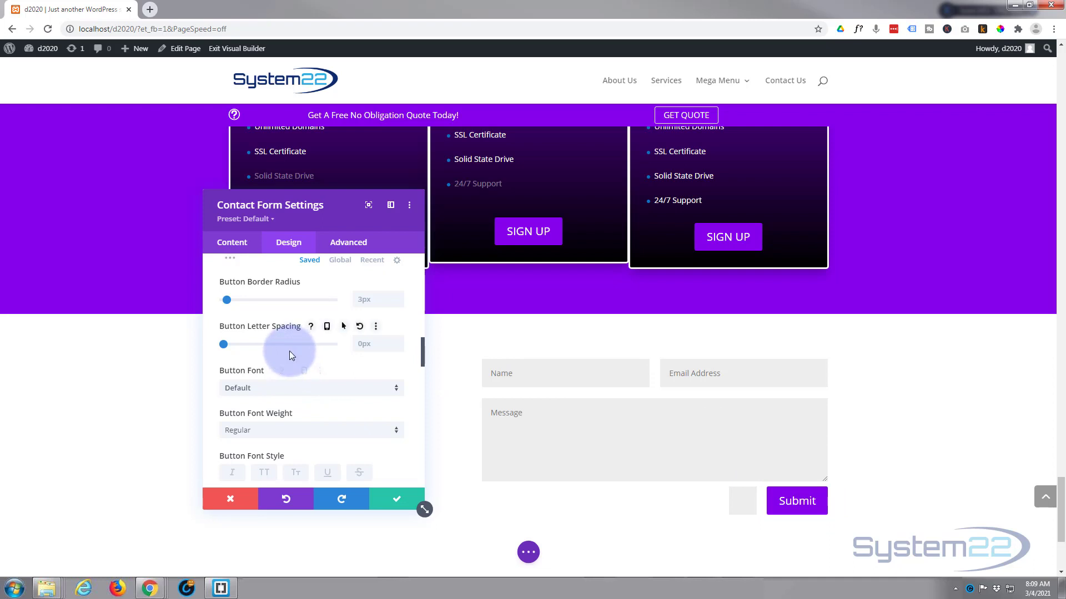
Turn off the Submit button's icon
scroll(287, 346, down, 4)
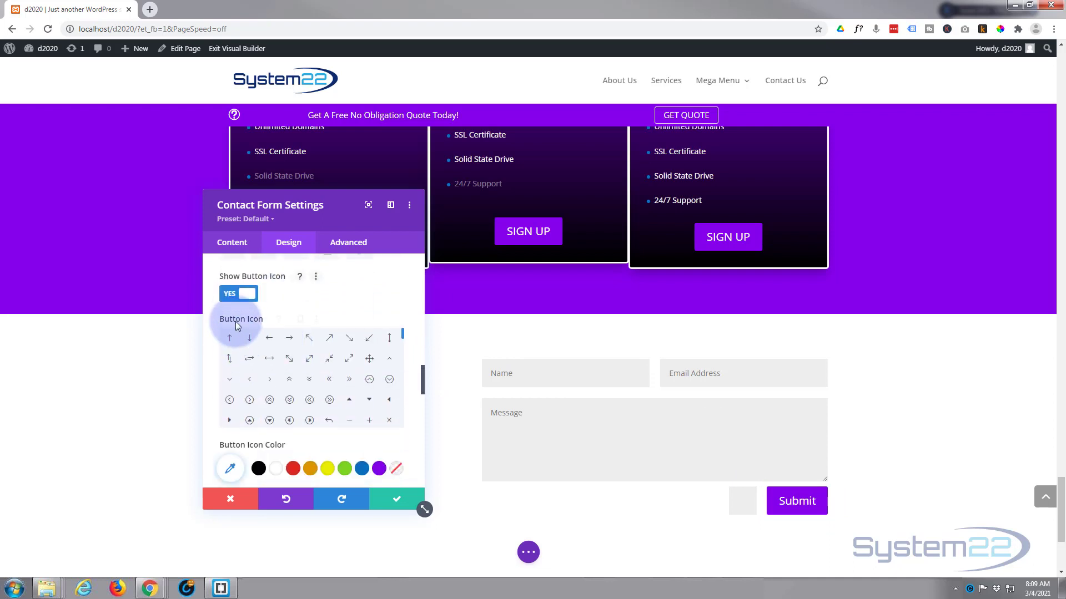
click(288, 361)
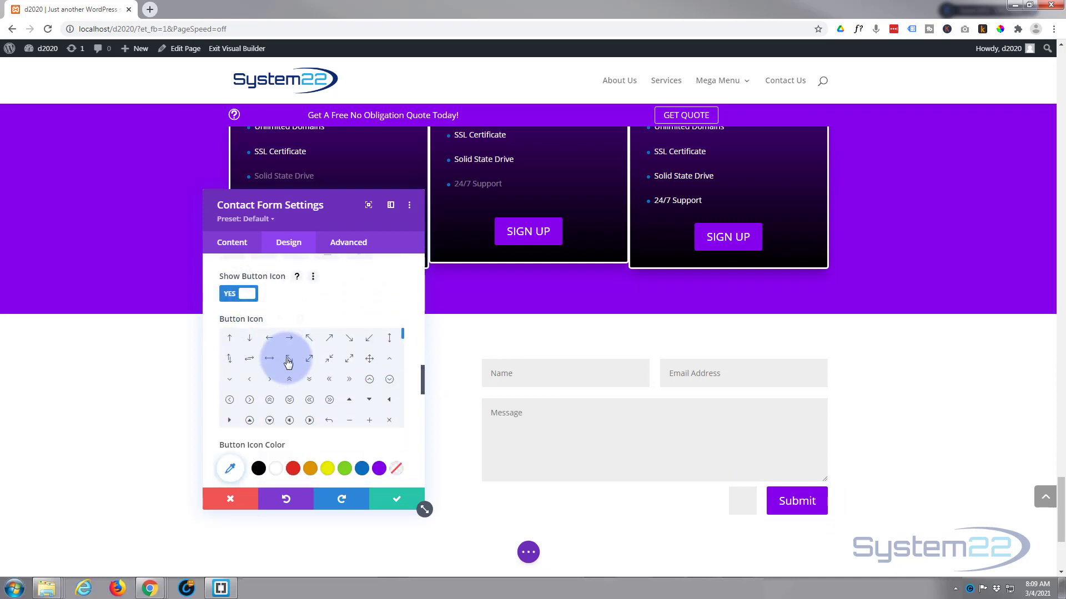
scroll(288, 360, down, 5)
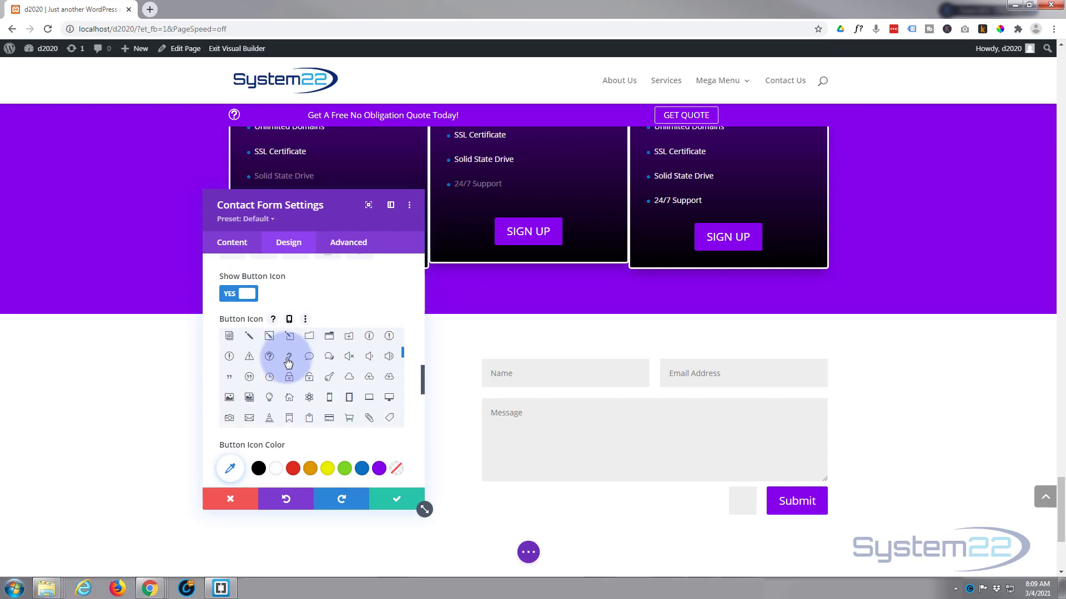
click(237, 297)
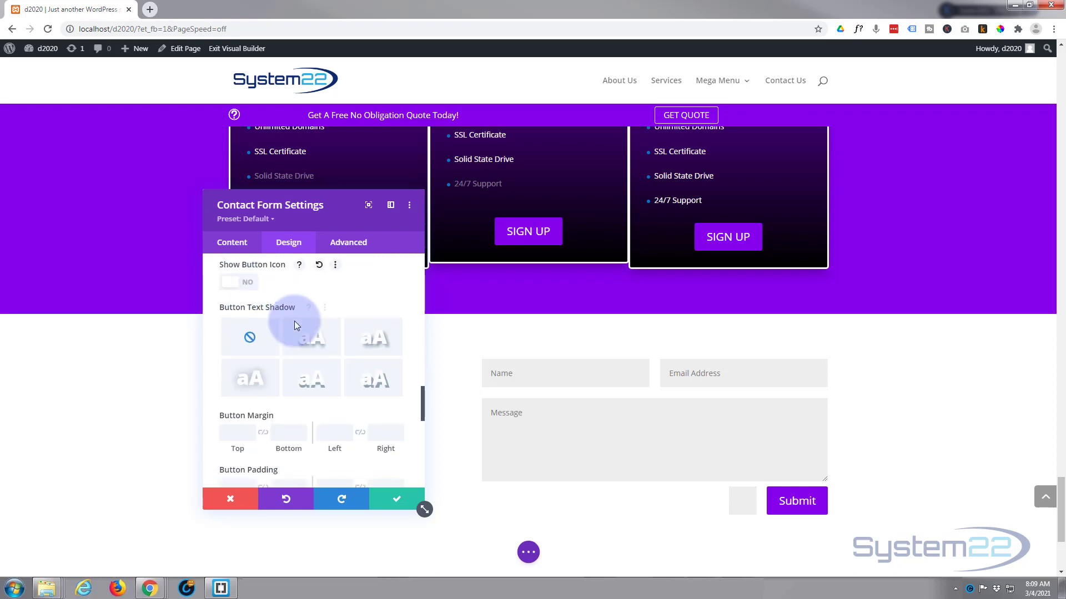
Give the Submit button 30px left and right padding, leaving top padding empty
scroll(294, 321, down, 2)
scroll(295, 321, down, 1)
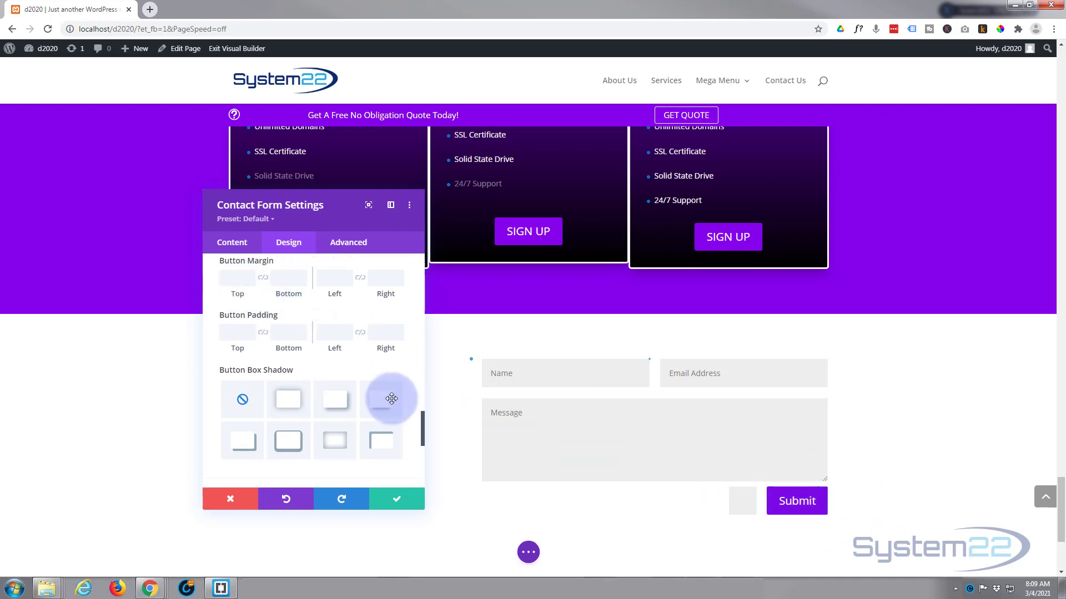
click(237, 330)
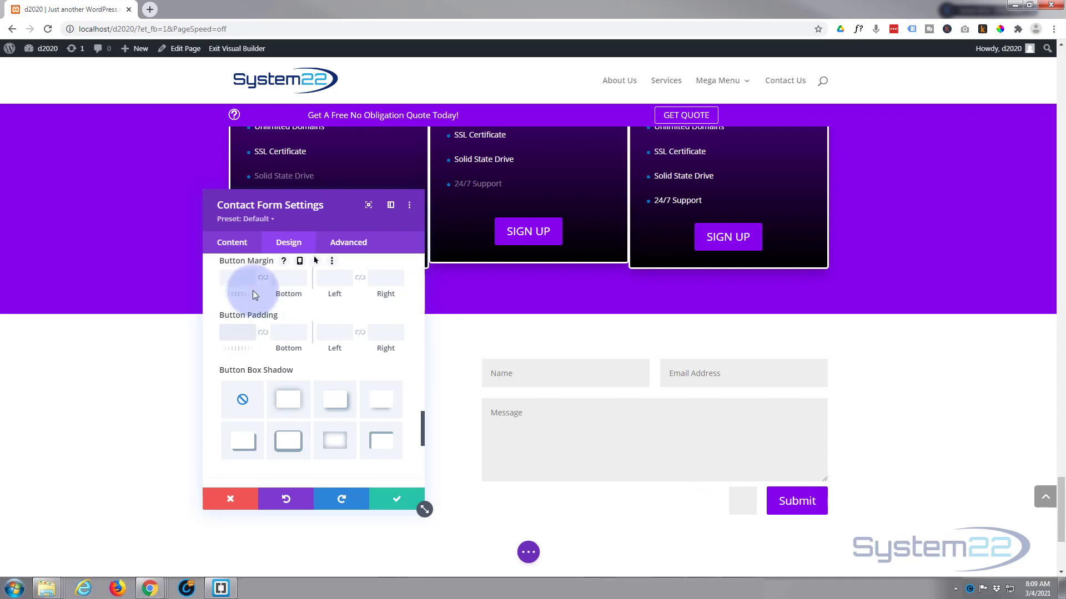
text(20px)
click(263, 333)
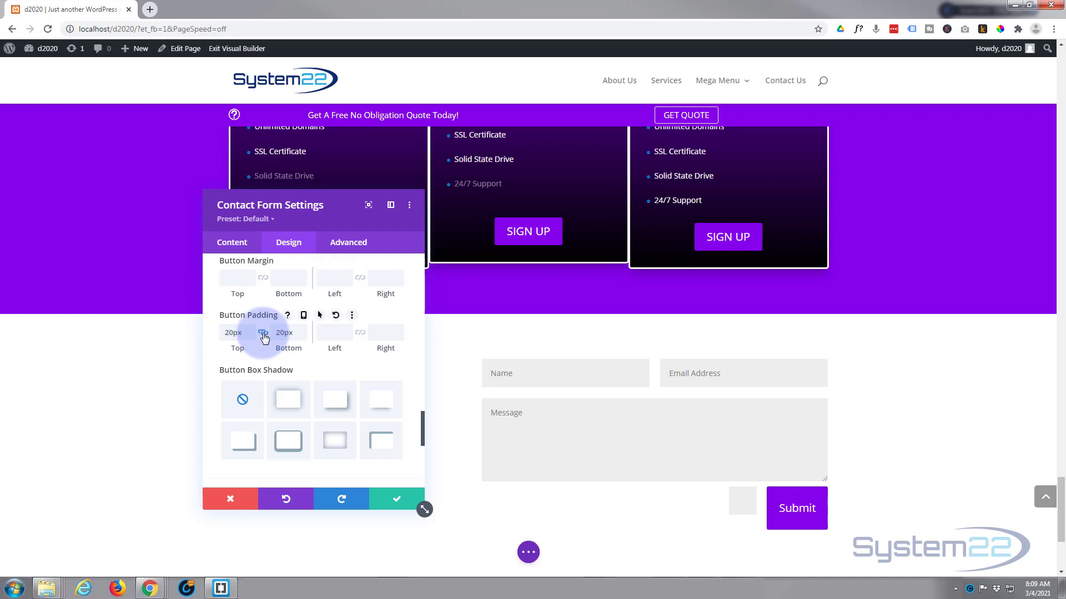
click(332, 332)
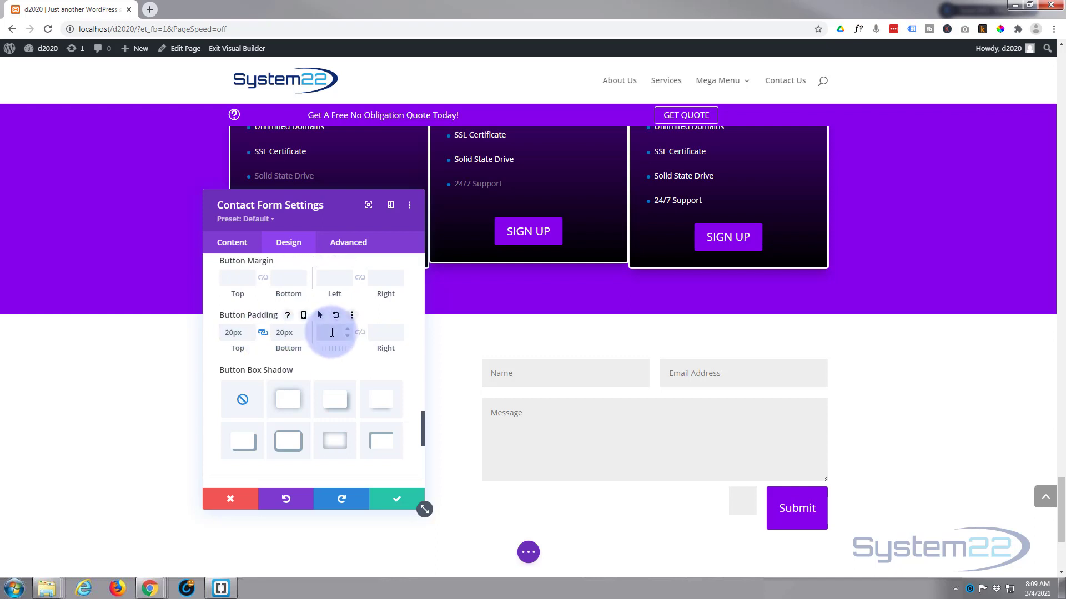
text(30px)
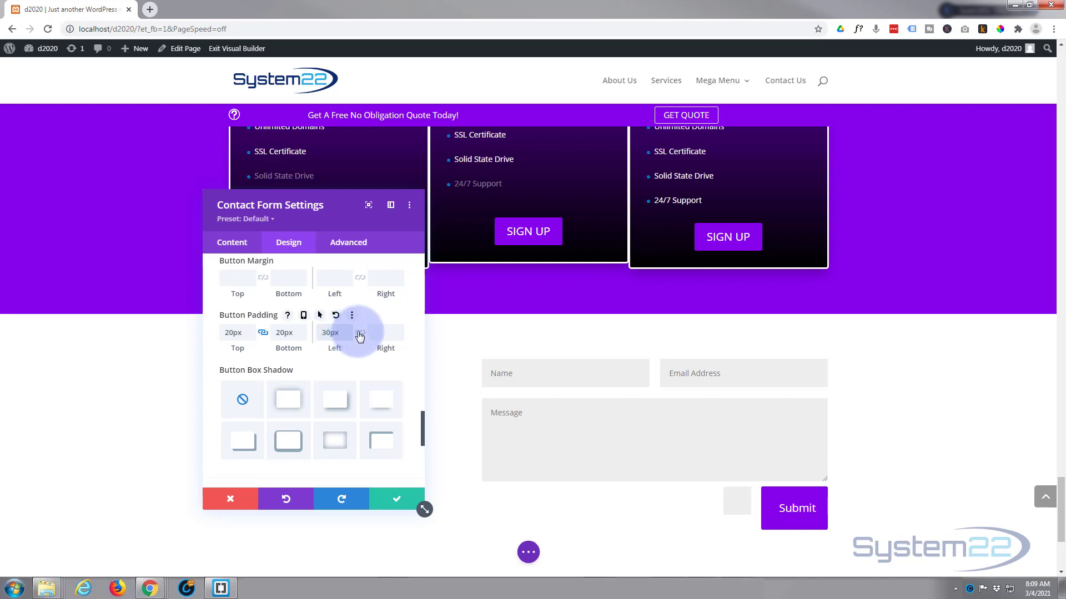
click(360, 334)
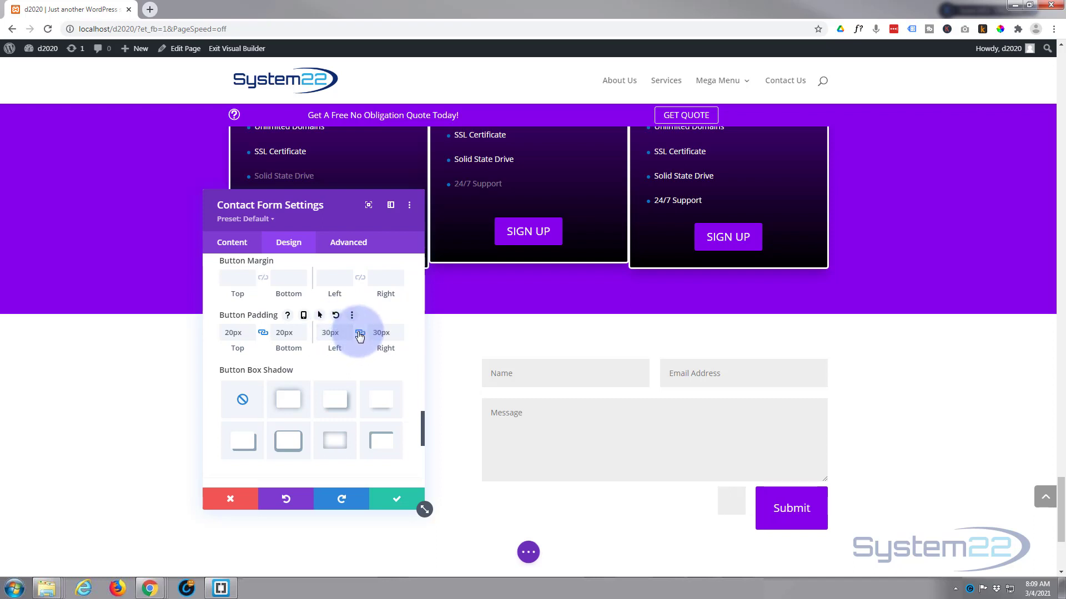
drag(239, 332, 219, 339)
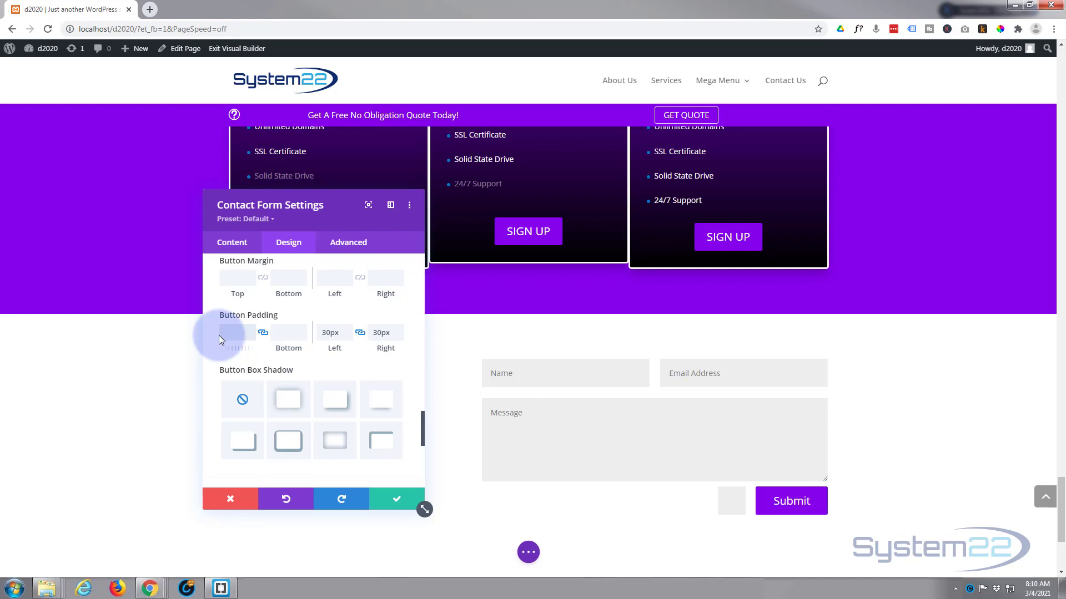
click(333, 332)
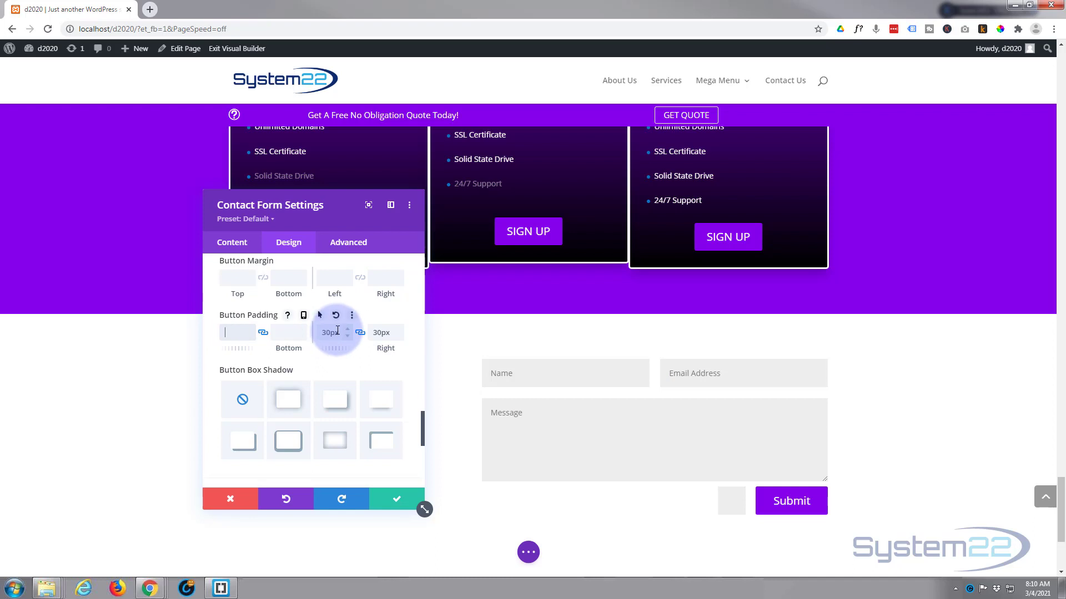
scroll(336, 333, down, 2)
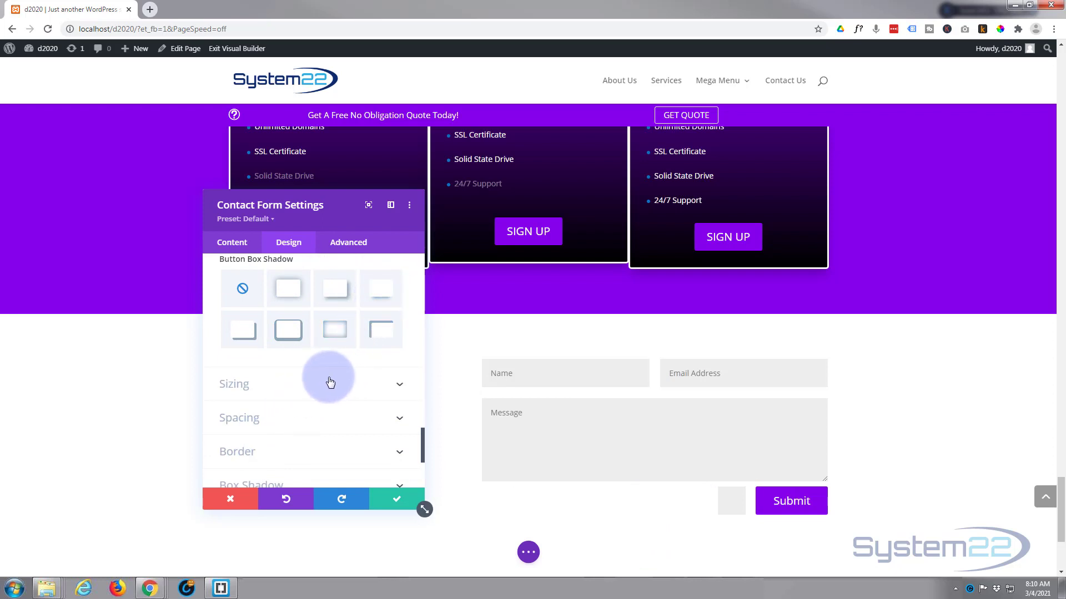
scroll(329, 382, down, 3)
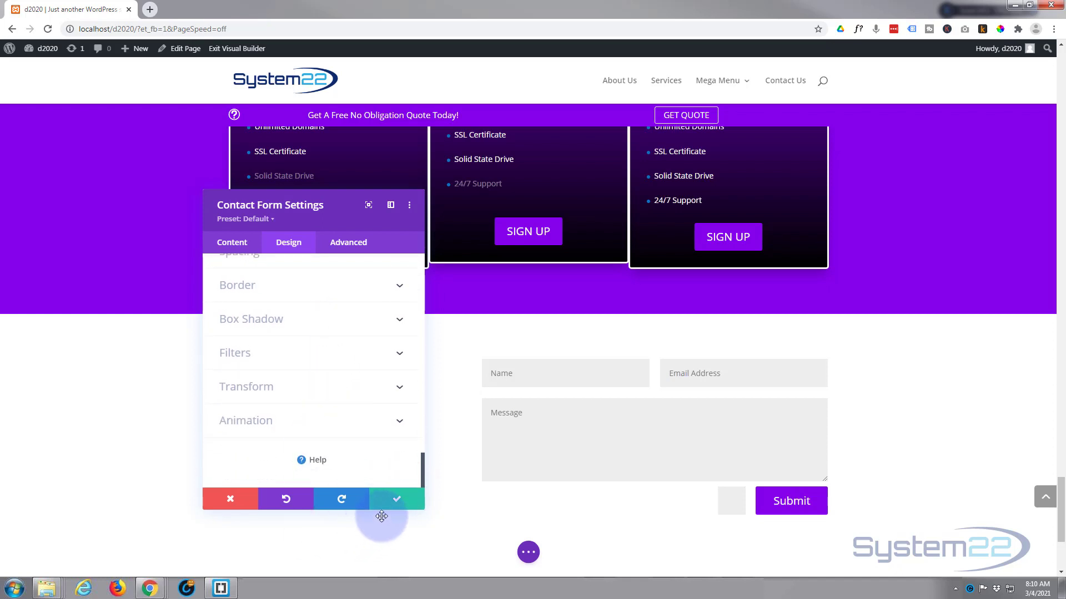
Save the contact form styling and insert the saved Blue Title row from the library
click(395, 503)
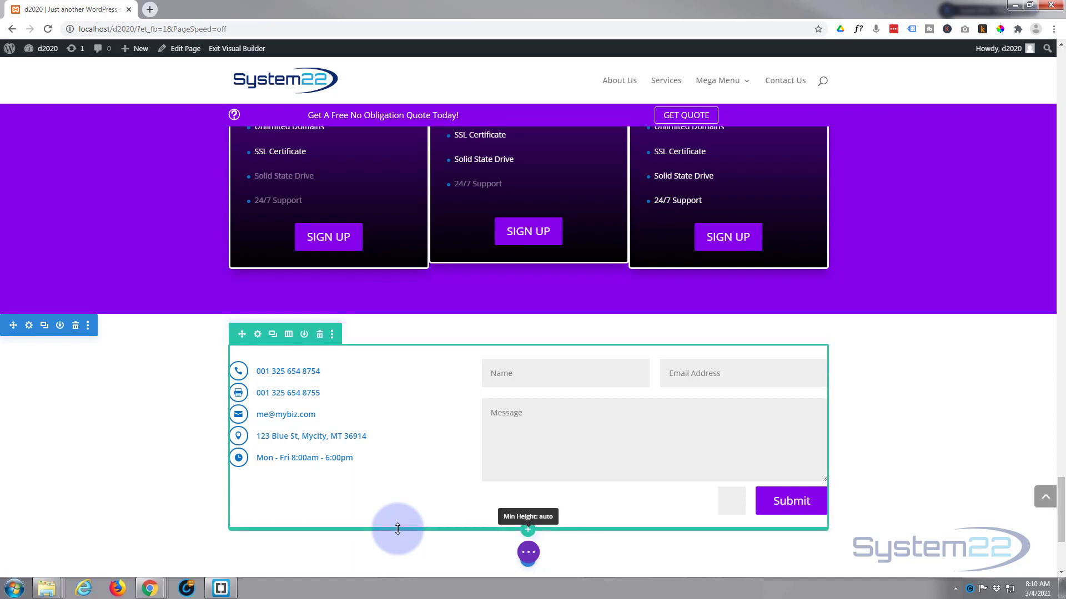
click(528, 532)
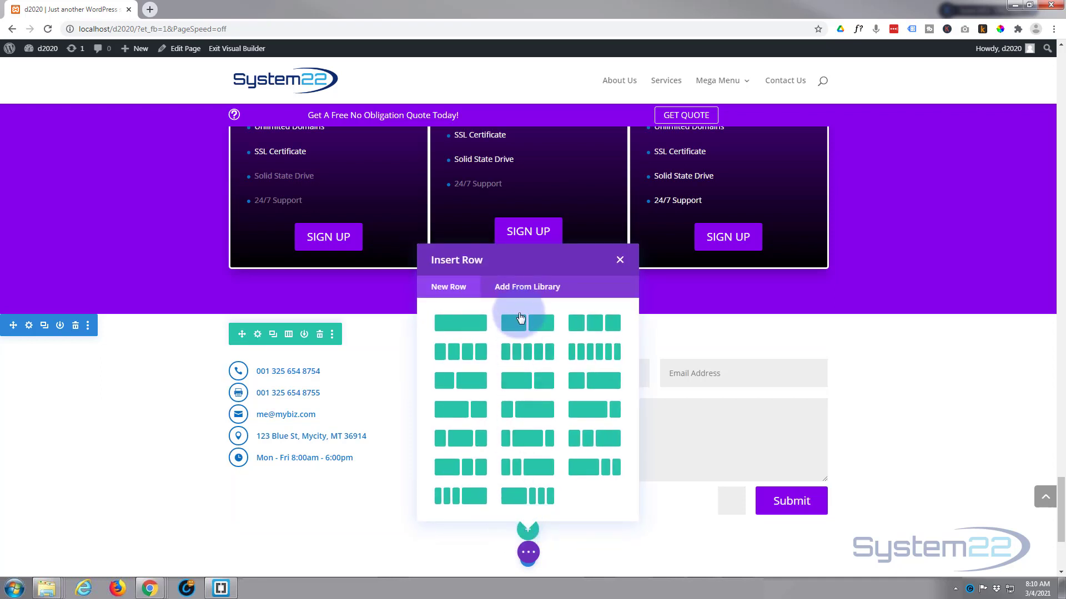
click(527, 290)
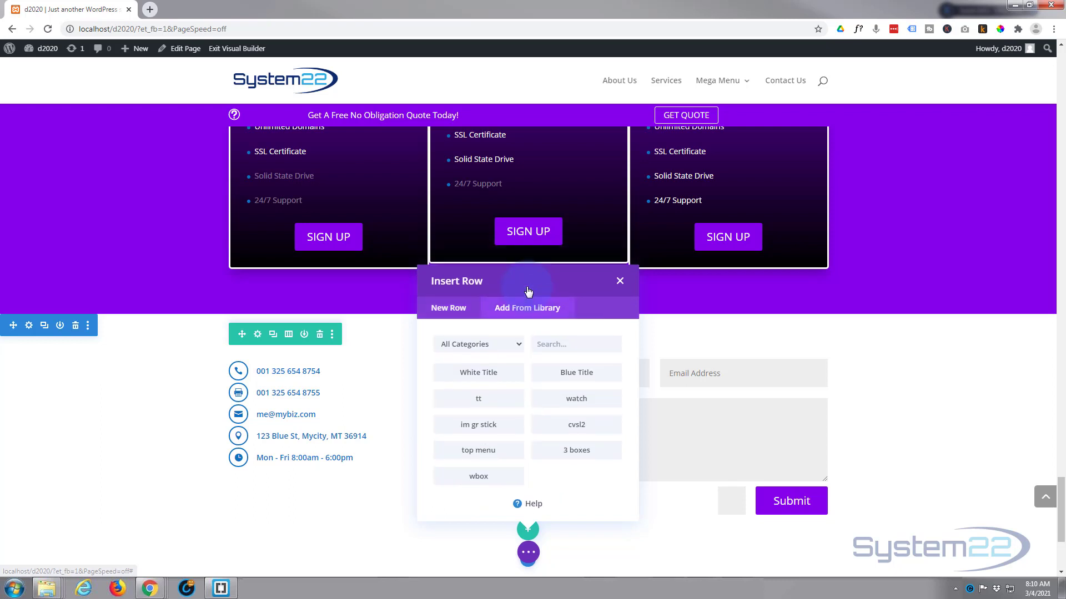
click(569, 377)
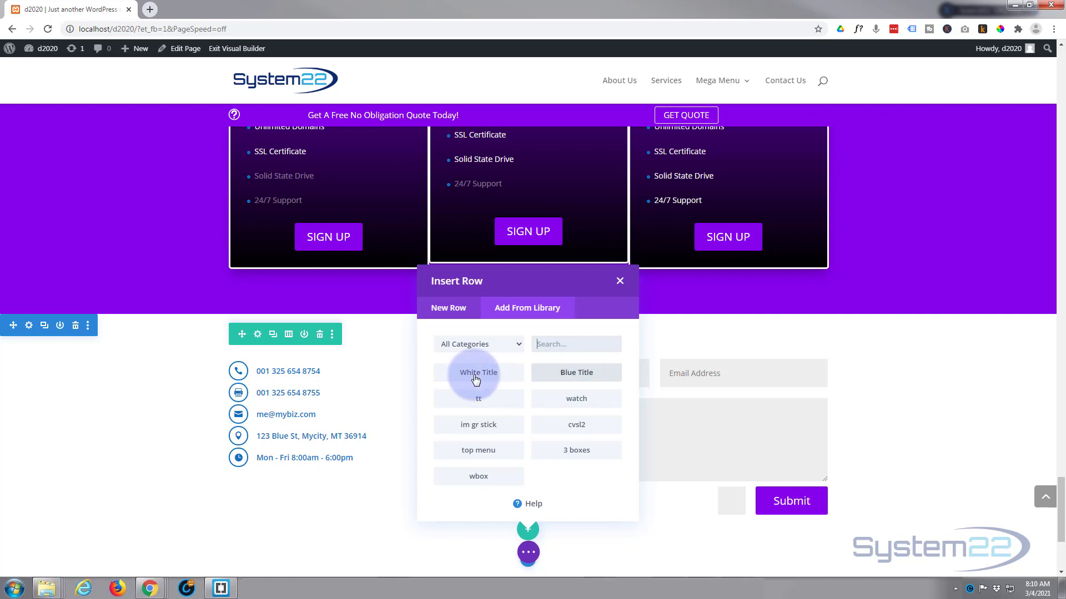
click(564, 377)
scroll(431, 511, down, 2)
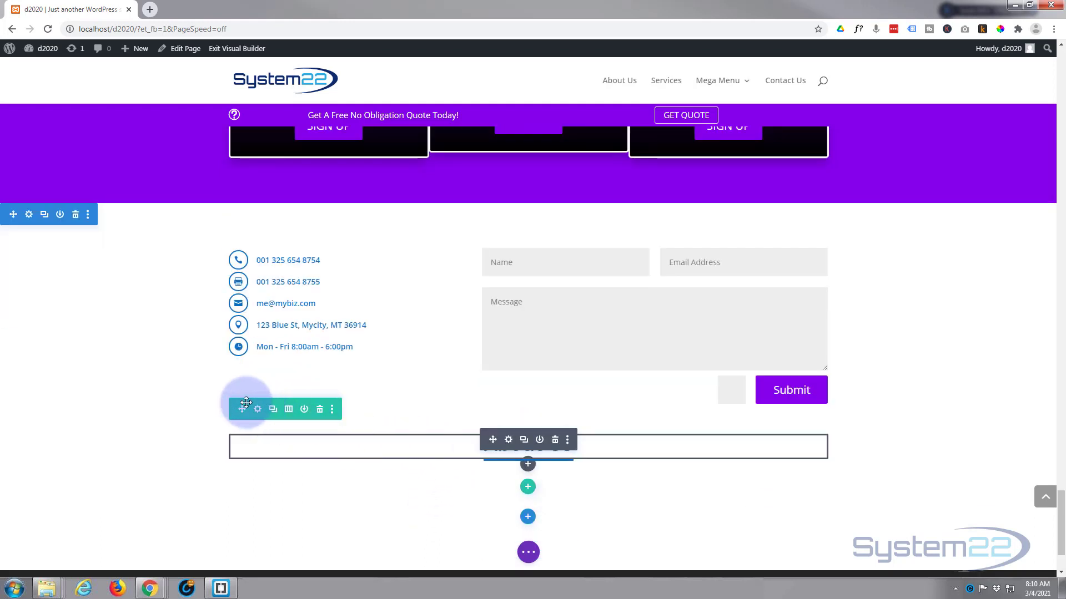
Drag the Blue Title row above the contact form row and reposition its About Us heading
drag(246, 403, 289, 251)
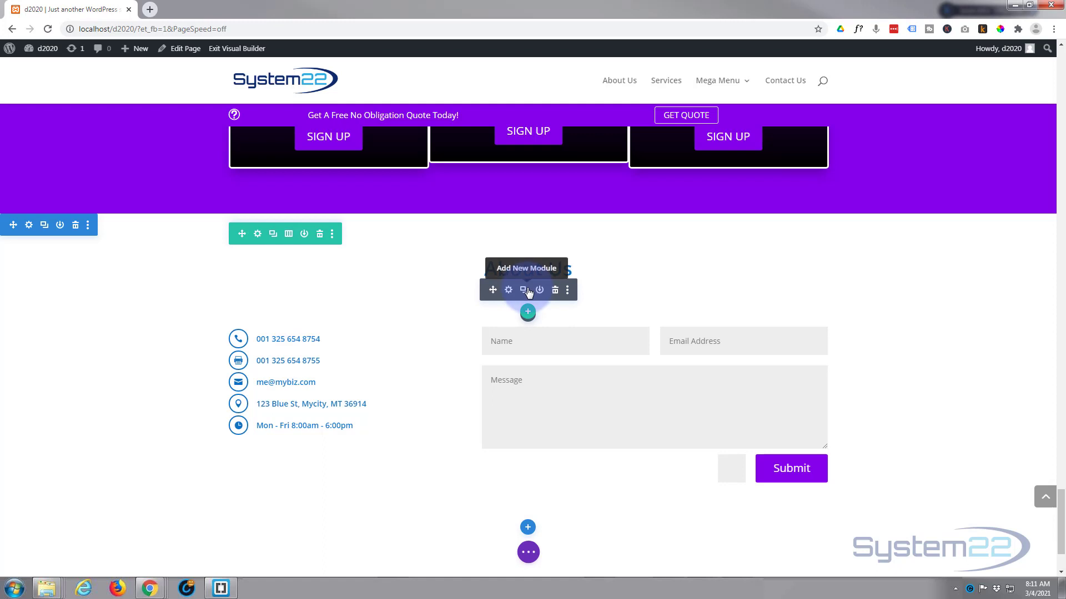
drag(527, 292, 418, 316)
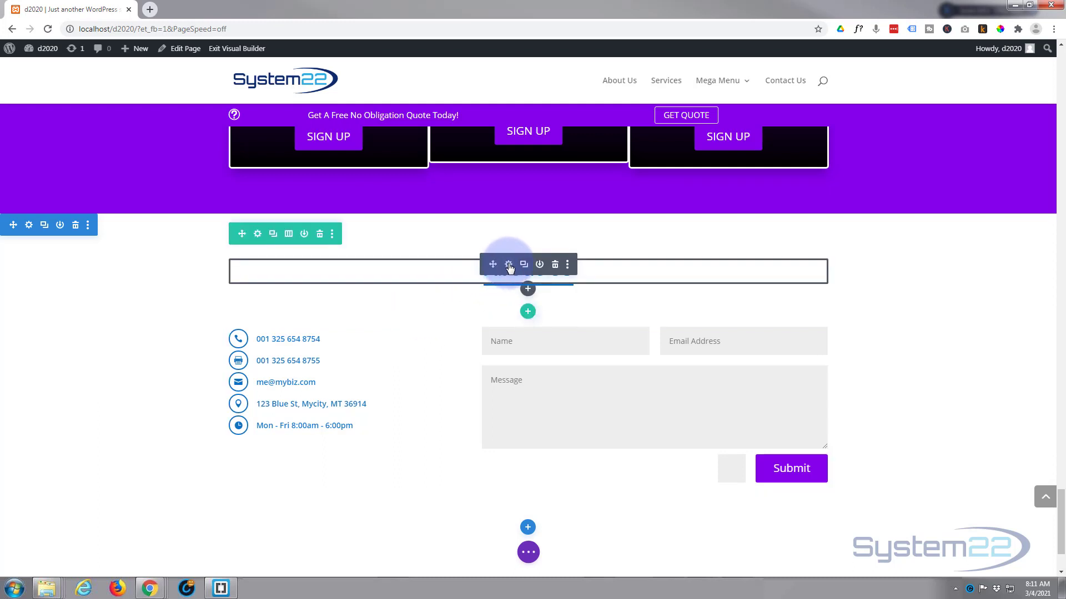
Change the heading text from 'About Us' to 'Contact Us'
click(509, 265)
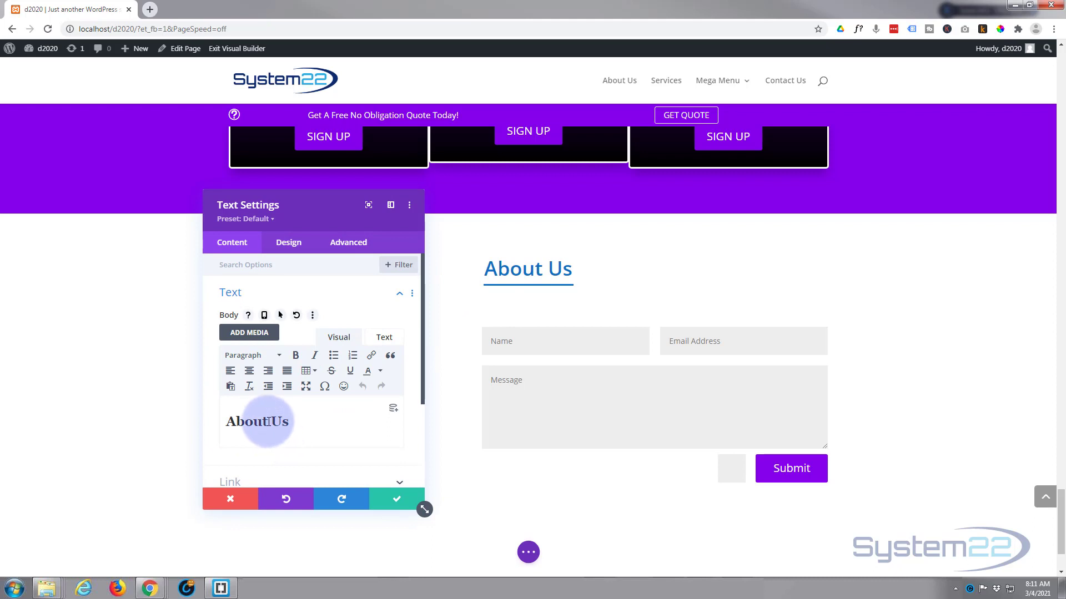
drag(268, 422, 224, 424)
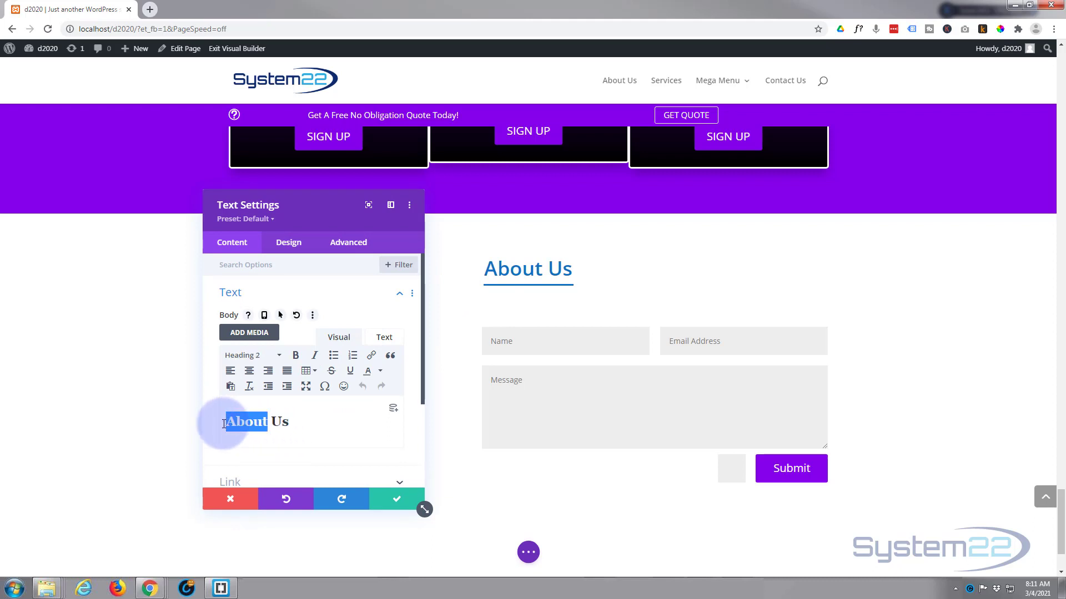
text(Contact)
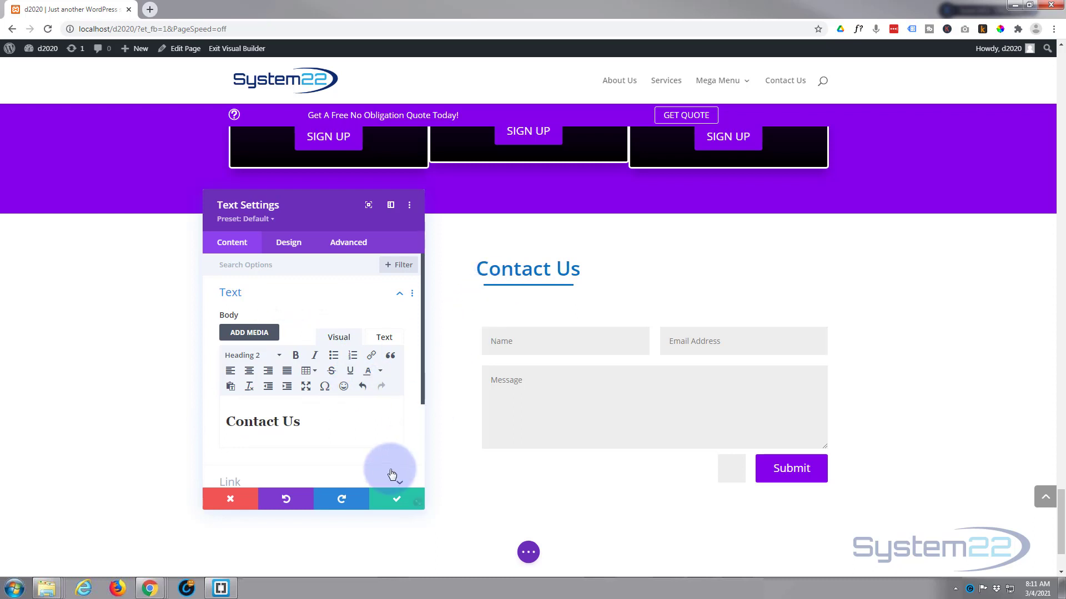
click(396, 497)
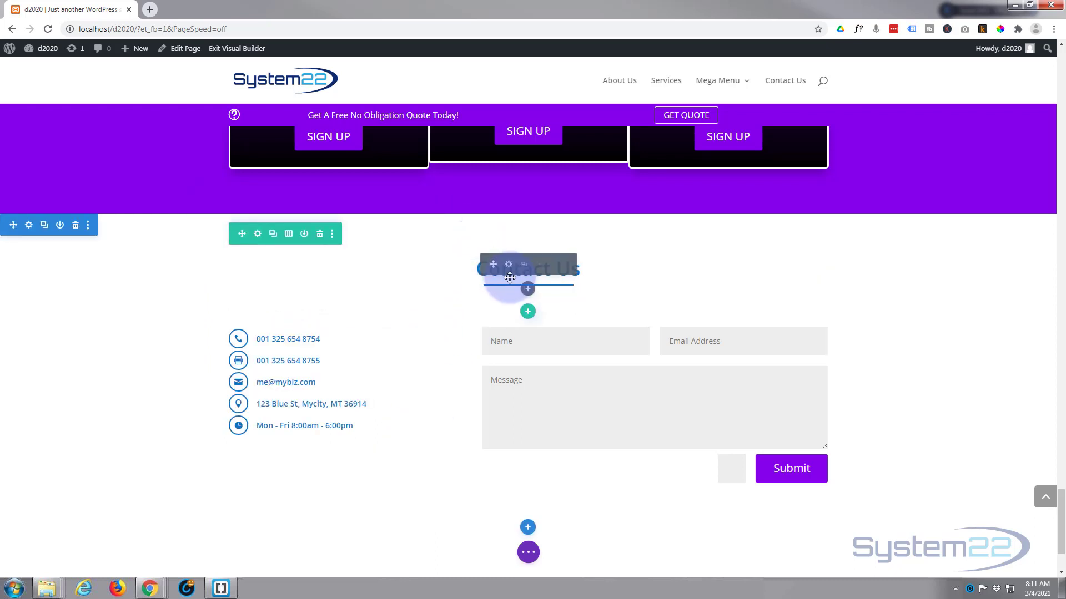
Set the divider beneath the heading to 17% width
drag(510, 278, 509, 289)
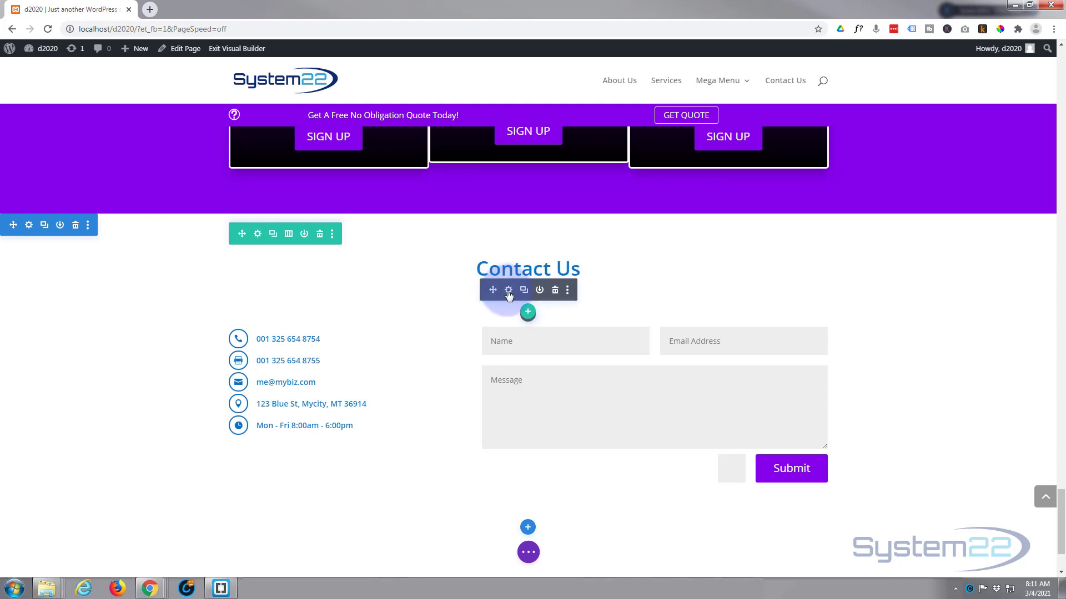
click(508, 290)
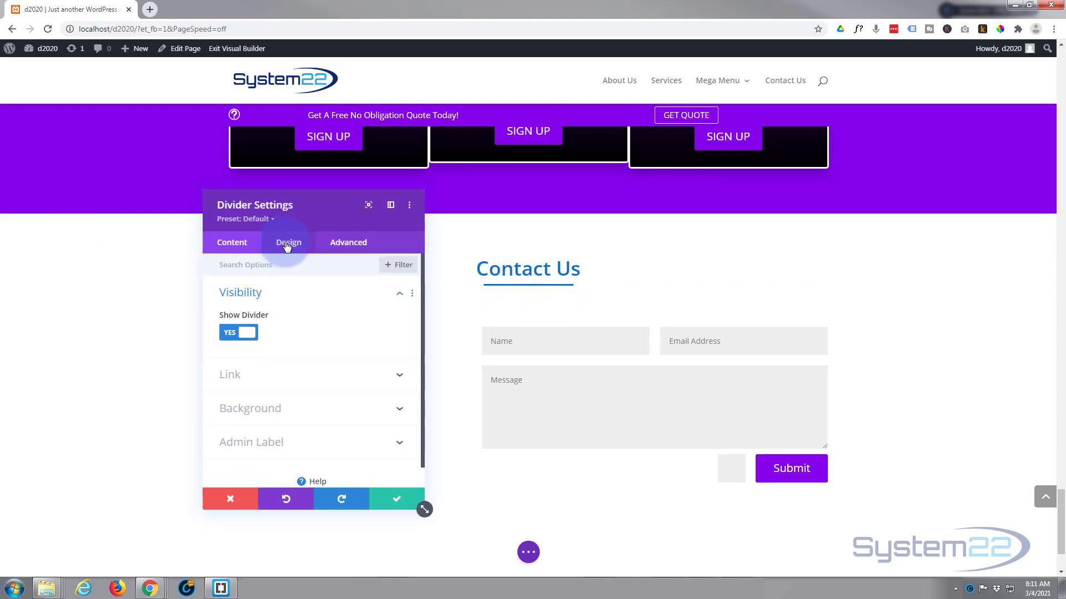
click(287, 244)
click(286, 333)
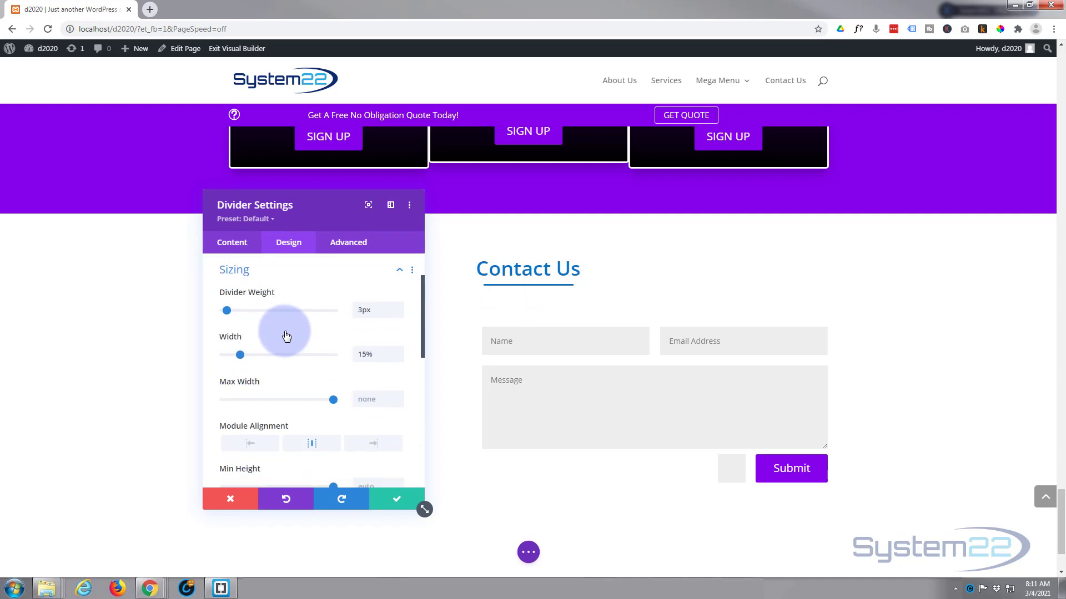
click(399, 352)
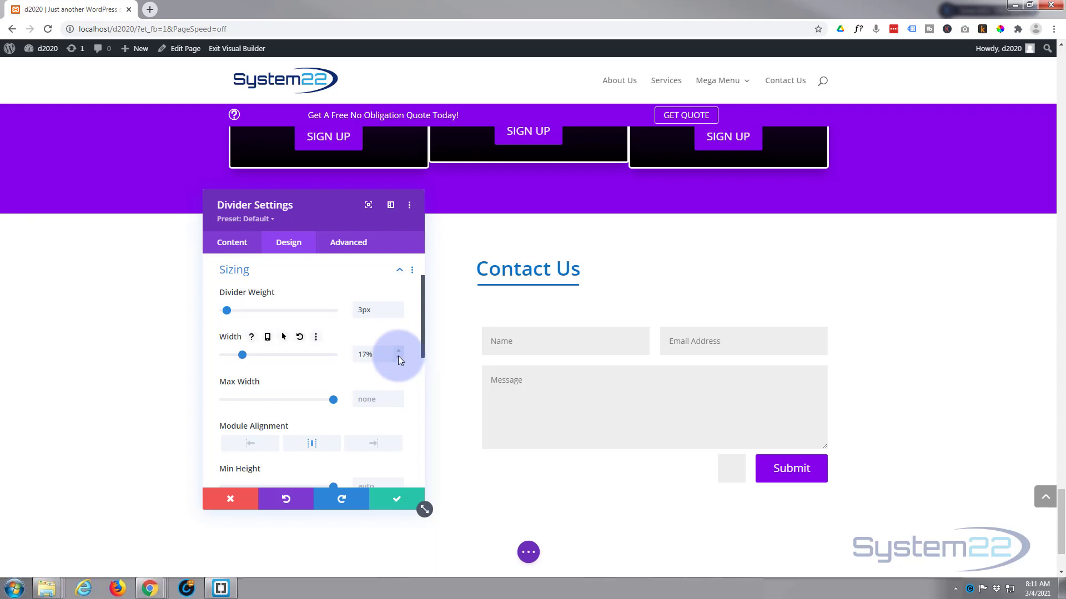
click(395, 500)
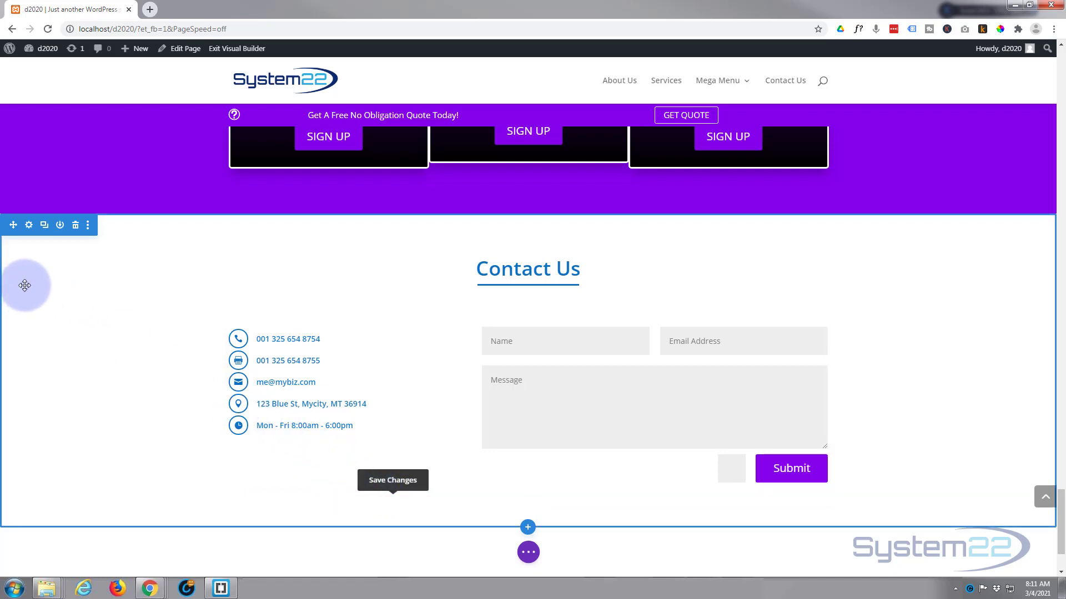
Set the contact section's background colour to black #000000 and save
click(30, 226)
click(274, 328)
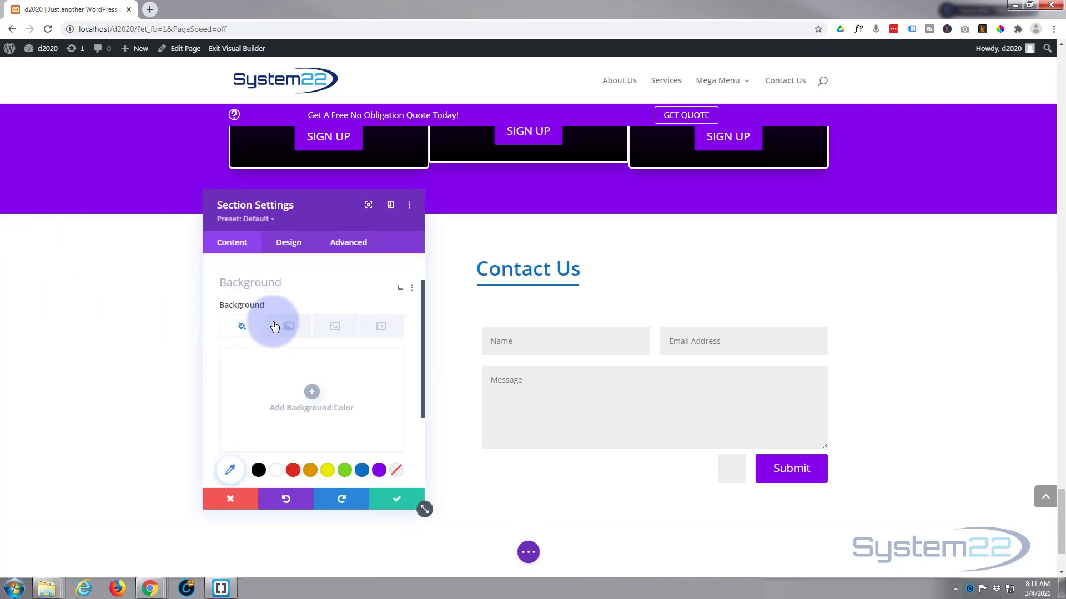
click(257, 392)
click(258, 458)
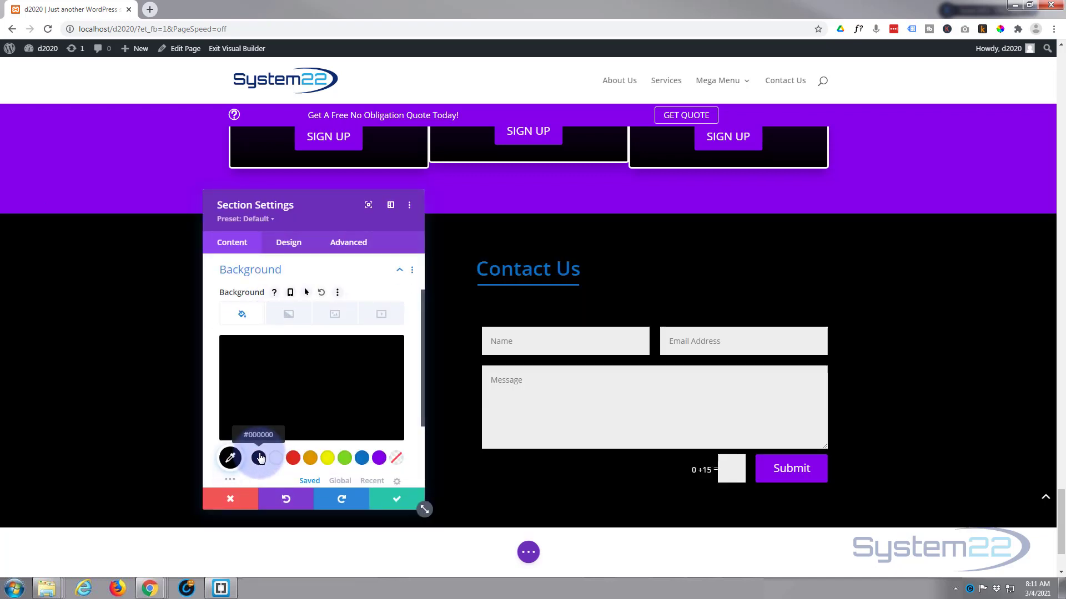
drag(298, 216, 893, 149)
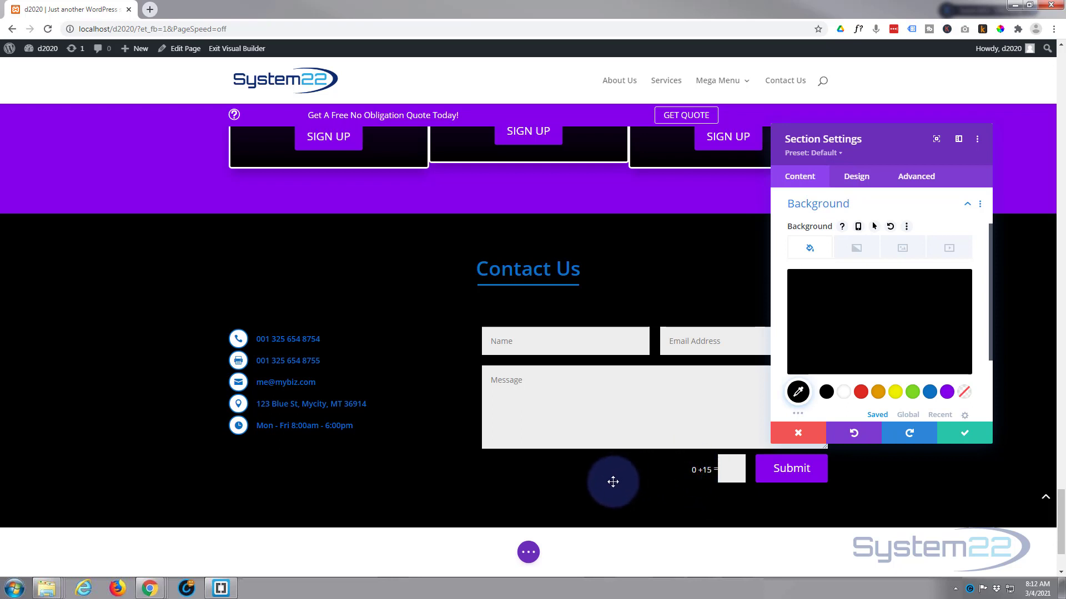
click(962, 433)
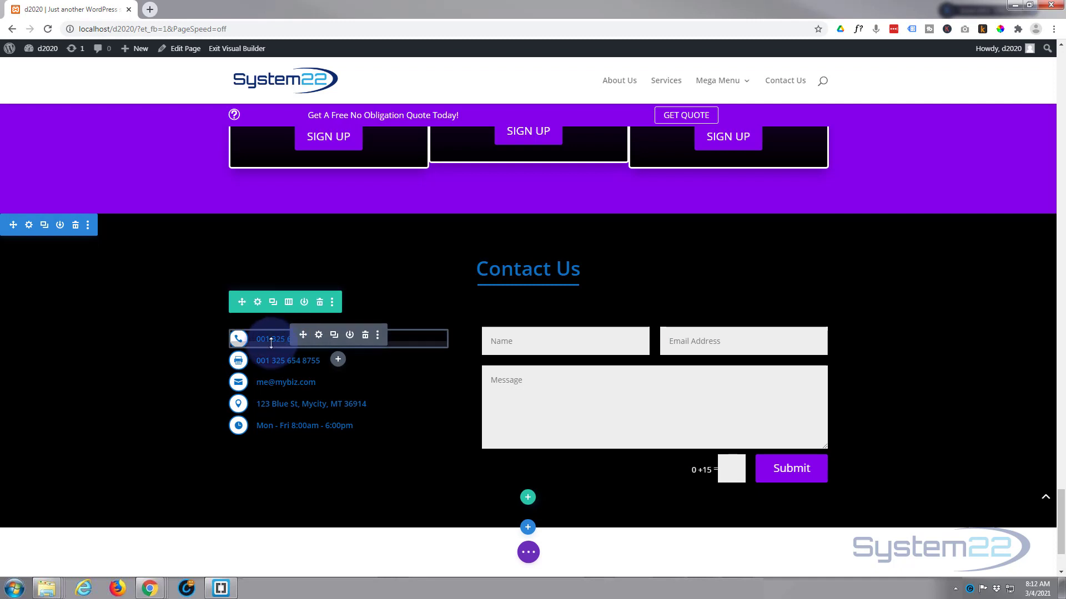
Set the phone blurb's body text to 16px with a 2.1em line height
click(318, 336)
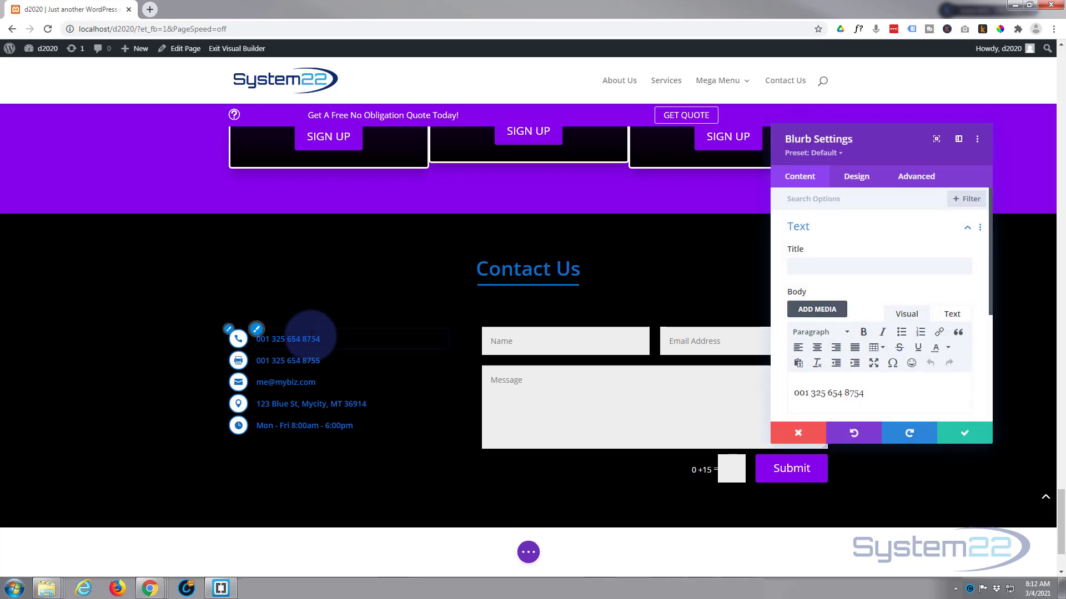
click(858, 178)
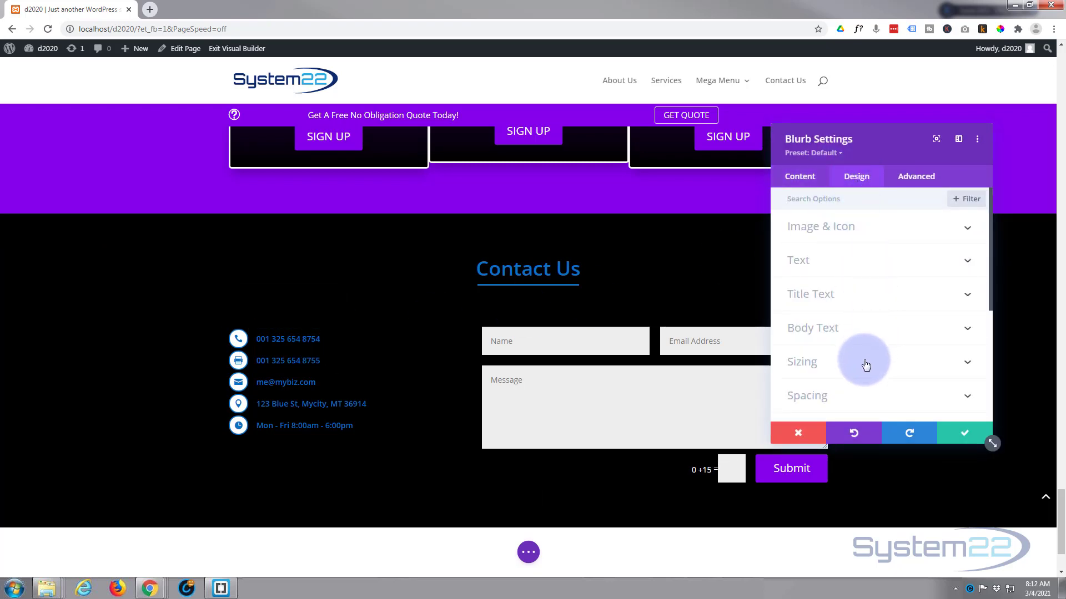
click(863, 331)
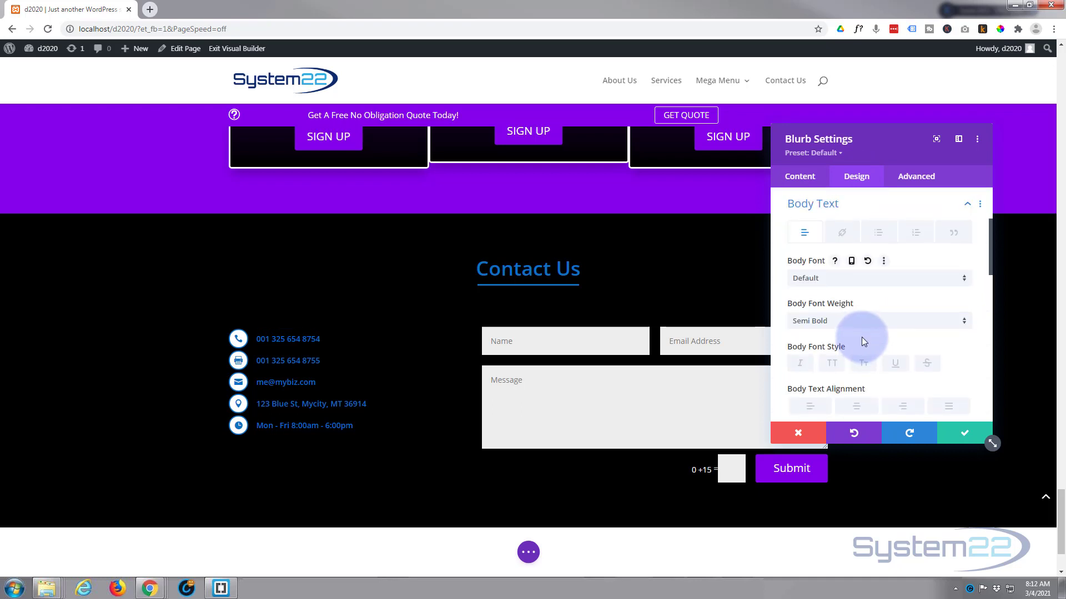
scroll(864, 340, down, 3)
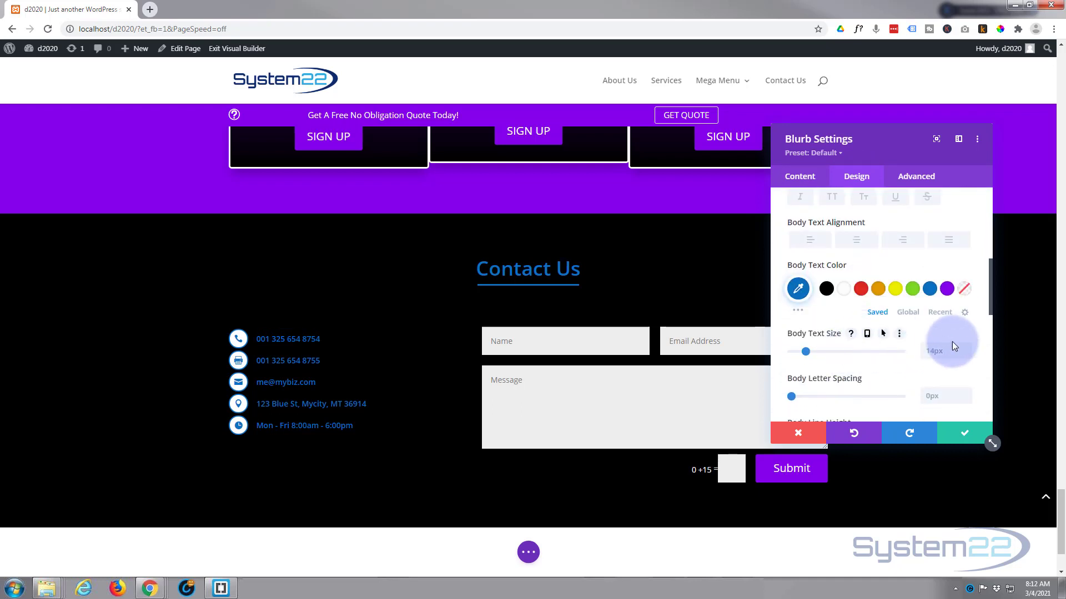
key(Up)
key(Up)
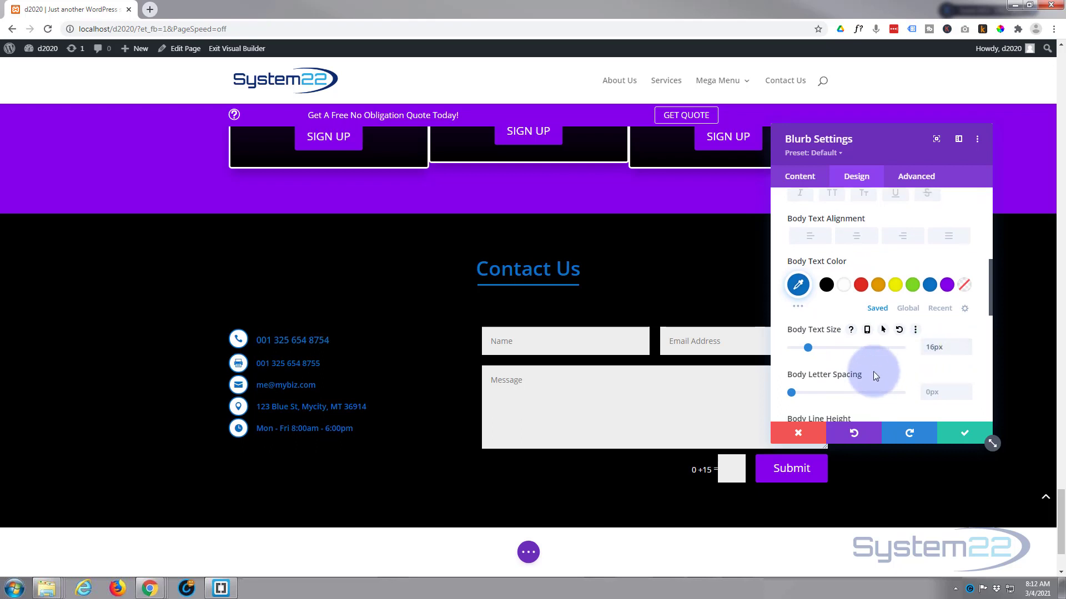
scroll(874, 371, down, 2)
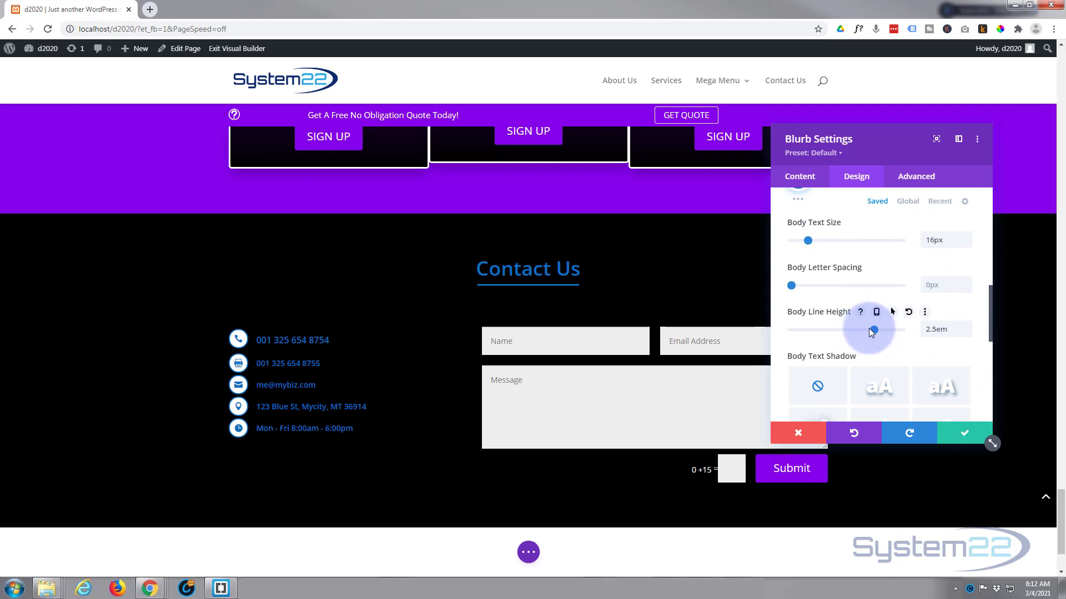
drag(872, 328, 854, 335)
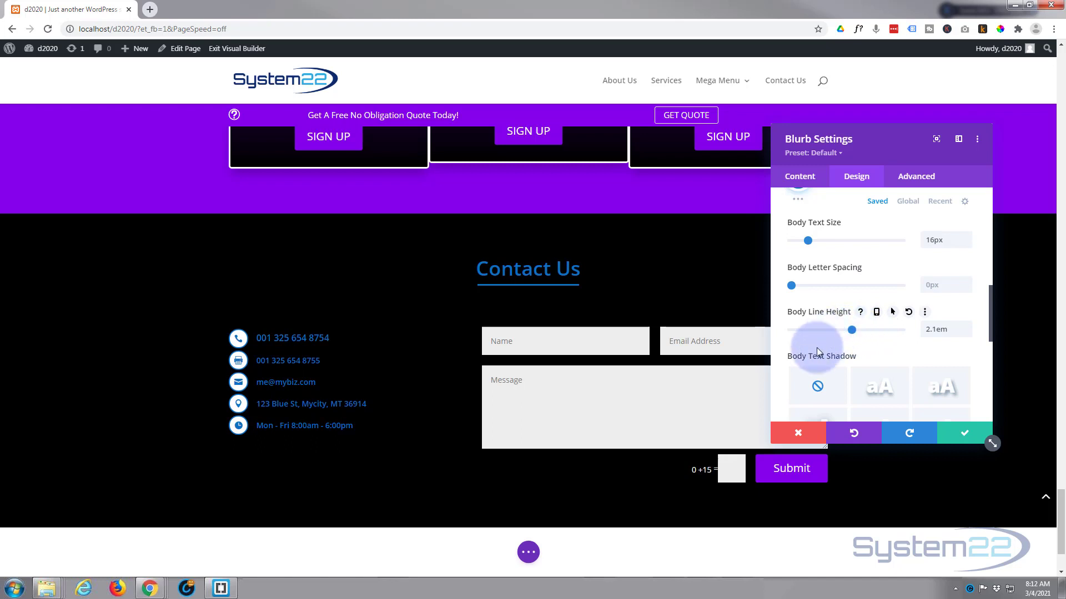
click(963, 438)
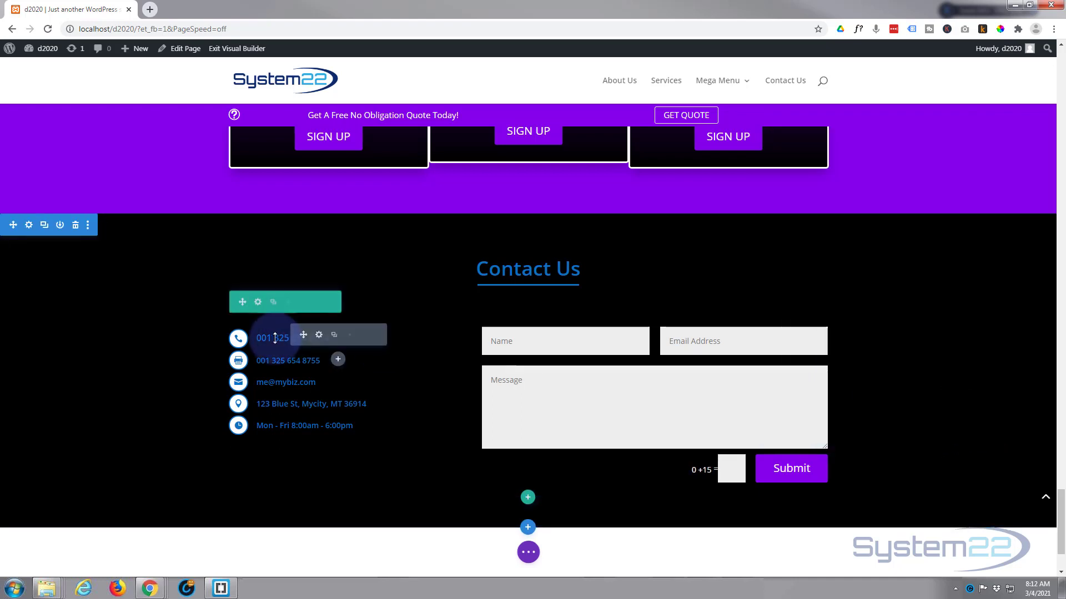
Extend the phone blurb's styles to every blurb in This Column
right_click(306, 339)
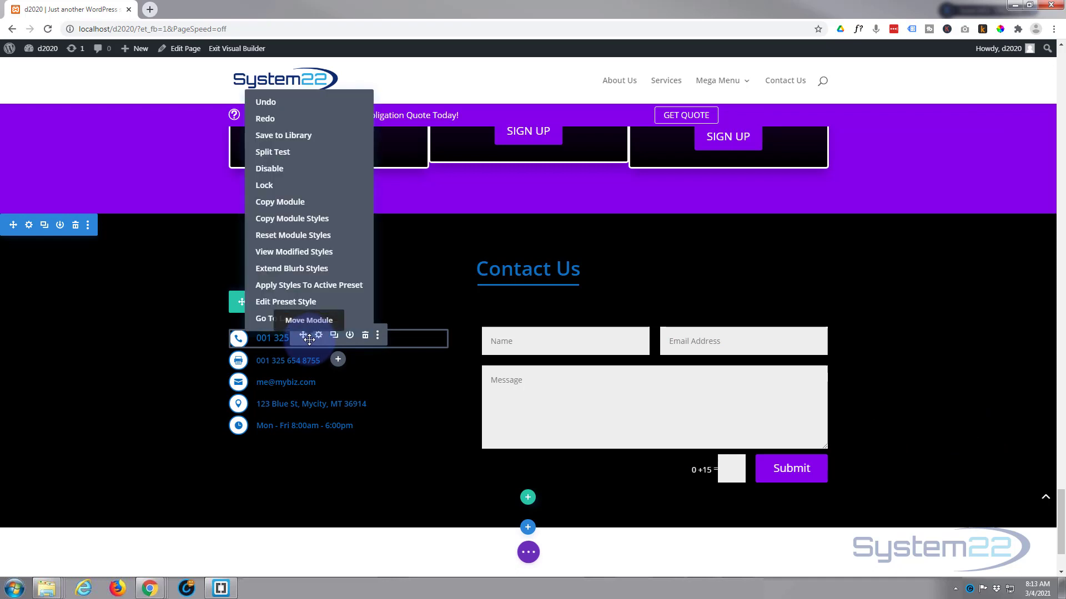
click(278, 271)
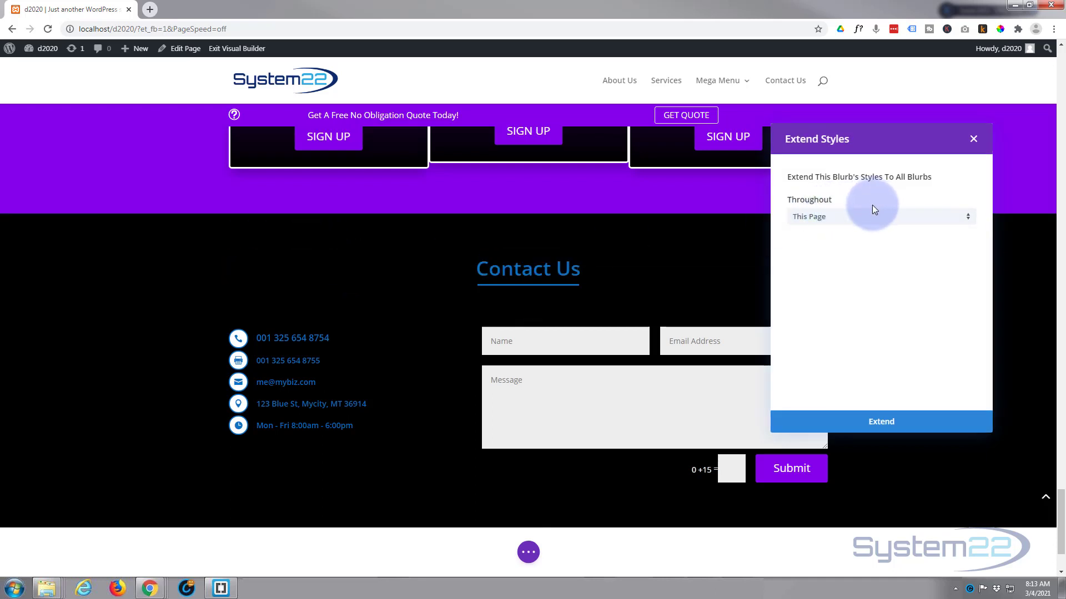
click(869, 217)
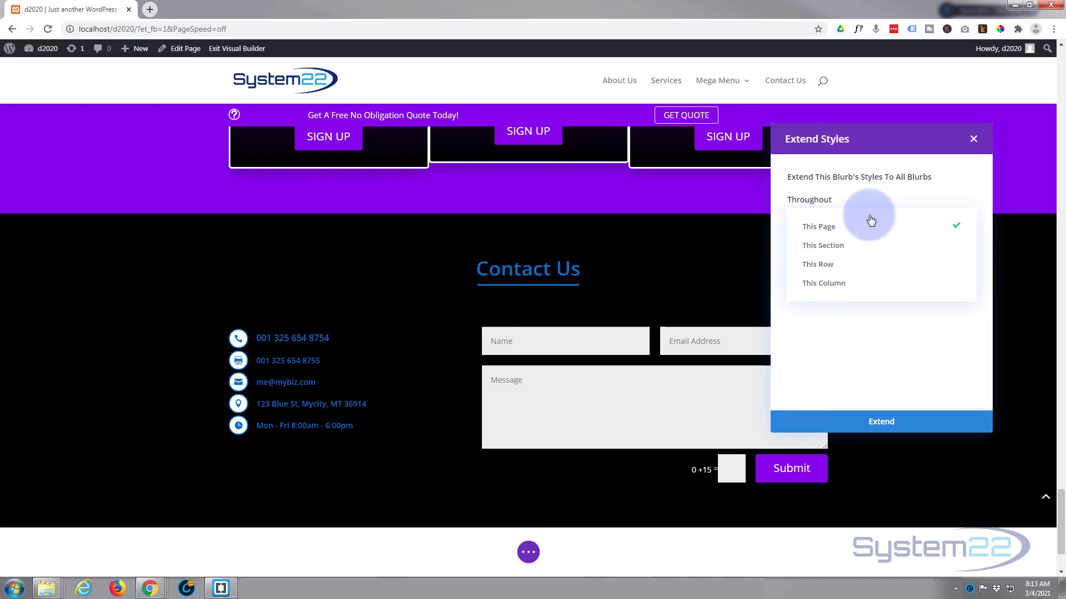
click(818, 284)
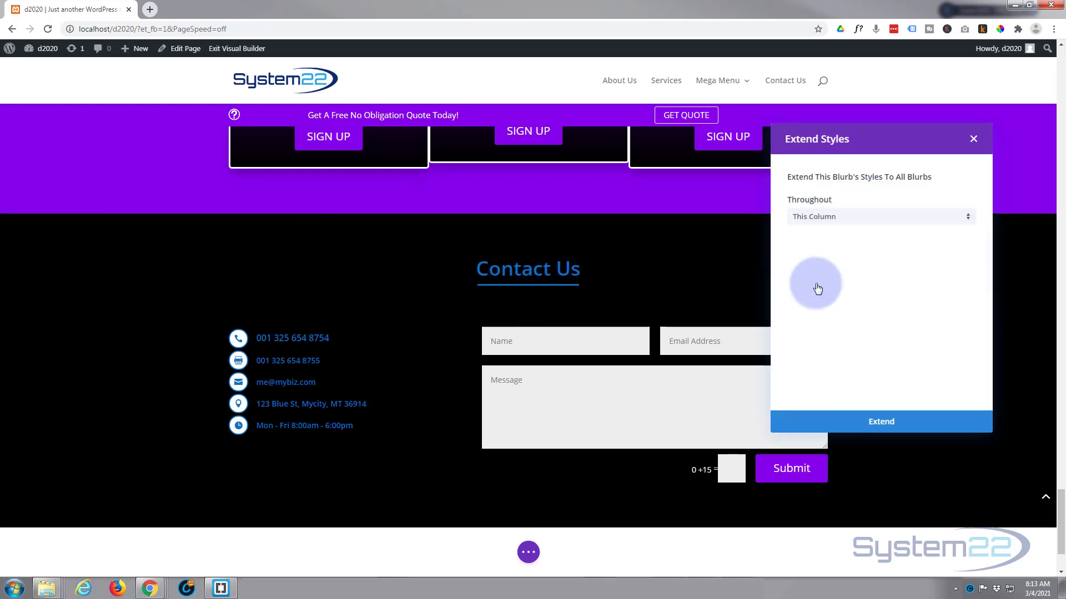
click(890, 425)
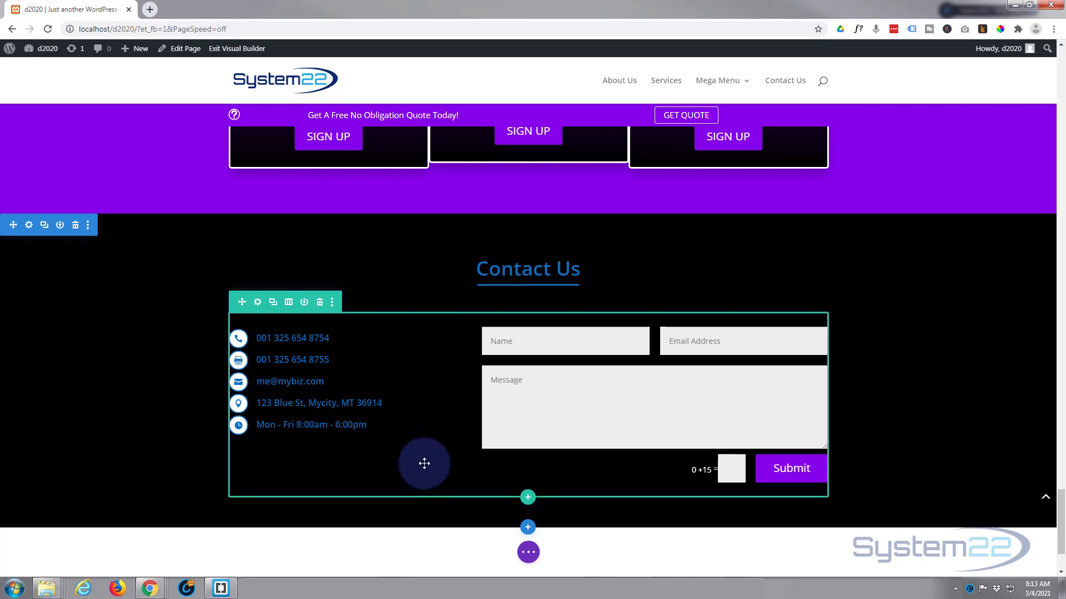
Give the contact row a Slide entrance animation with direction Up
drag(424, 463, 381, 338)
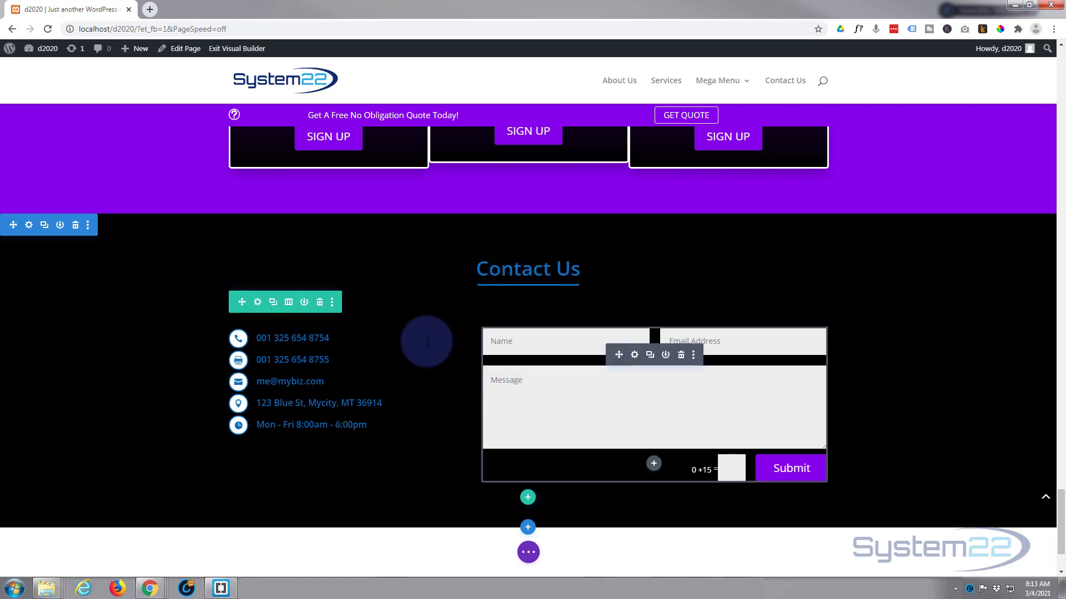
click(258, 303)
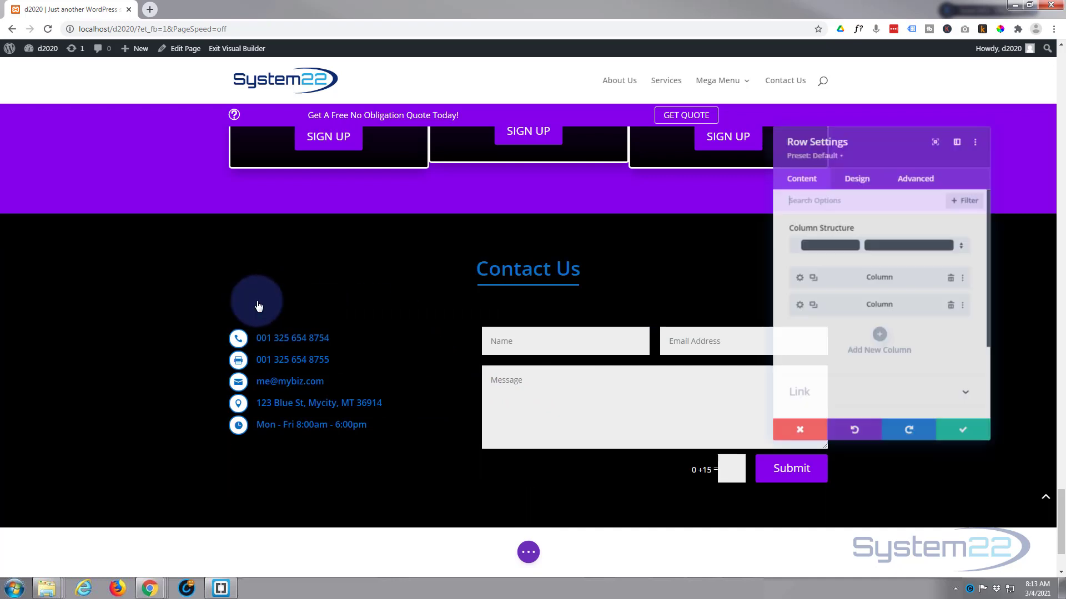
click(855, 179)
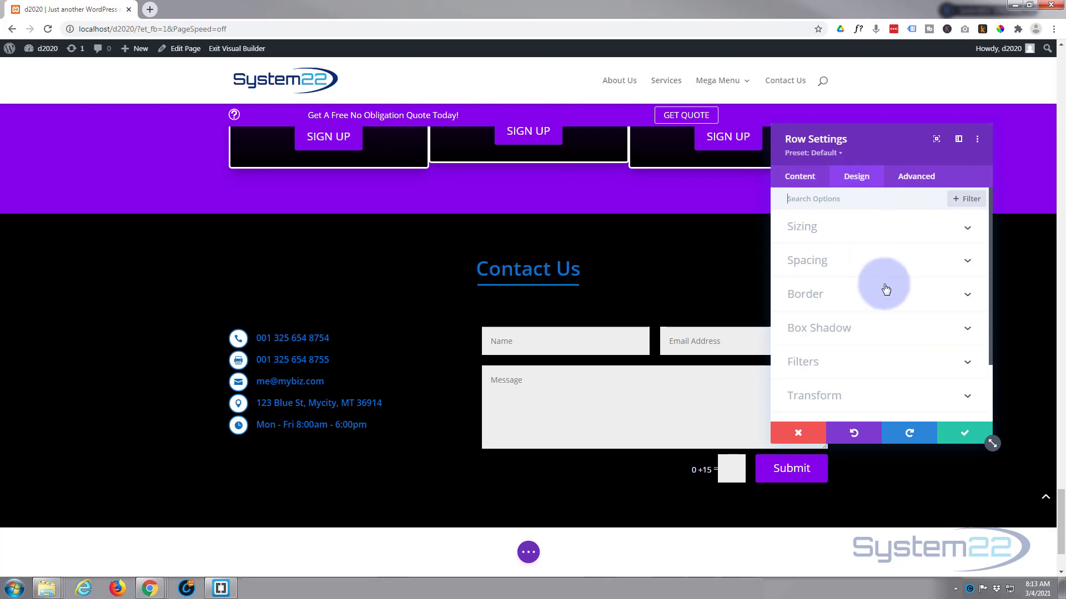
scroll(886, 280, down, 3)
click(884, 355)
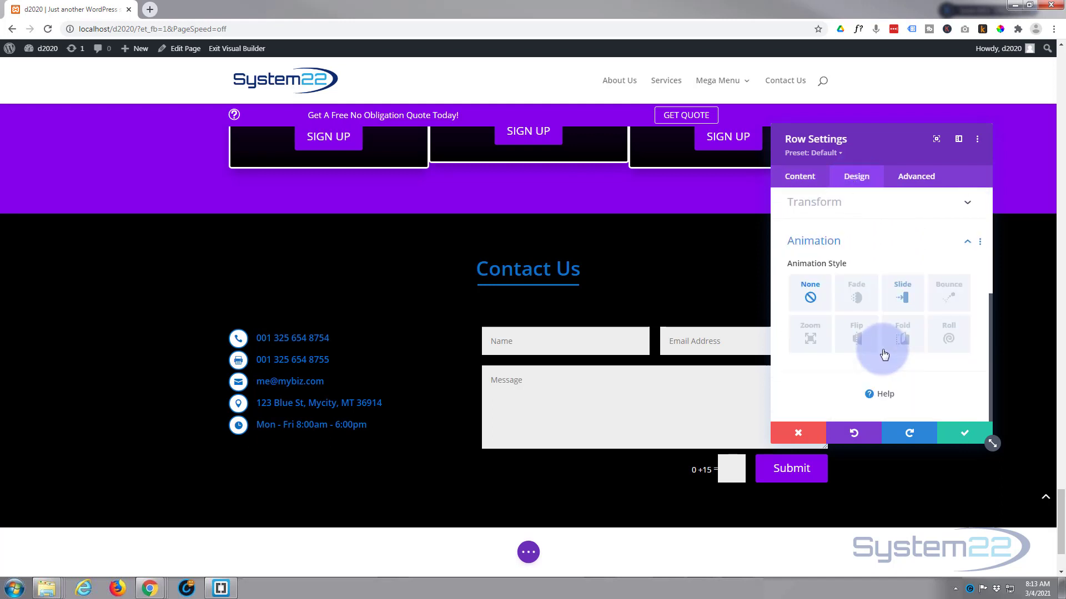
click(860, 301)
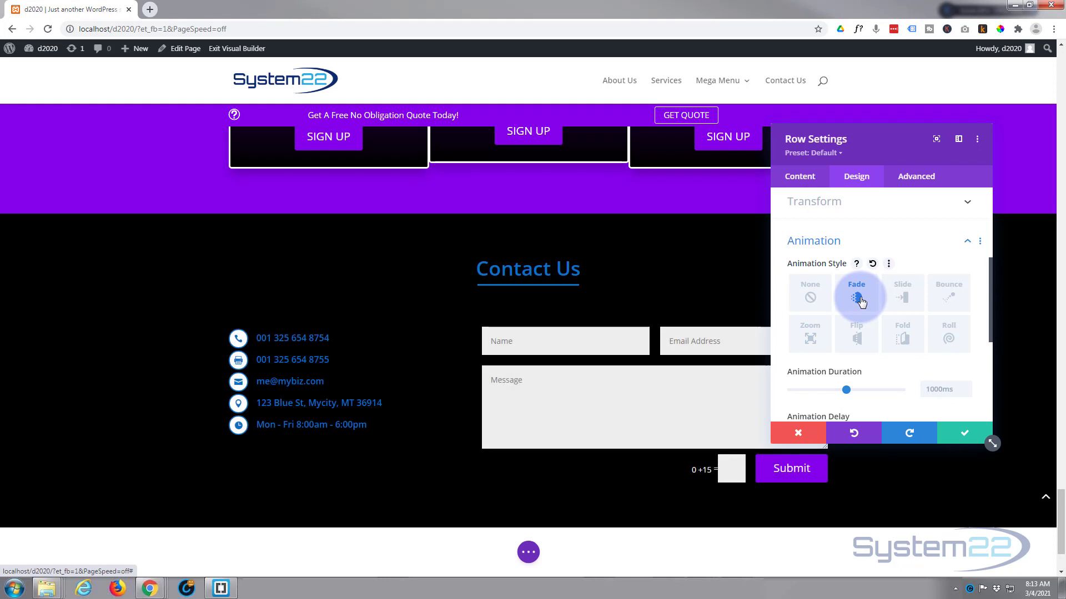
scroll(859, 303, down, 2)
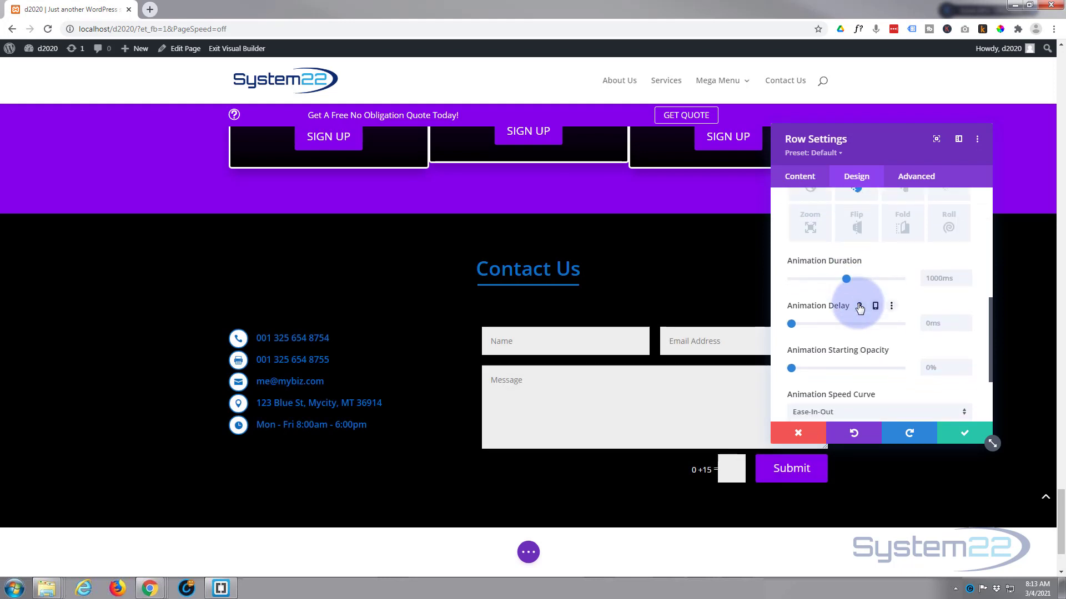
scroll(859, 309, up, 1)
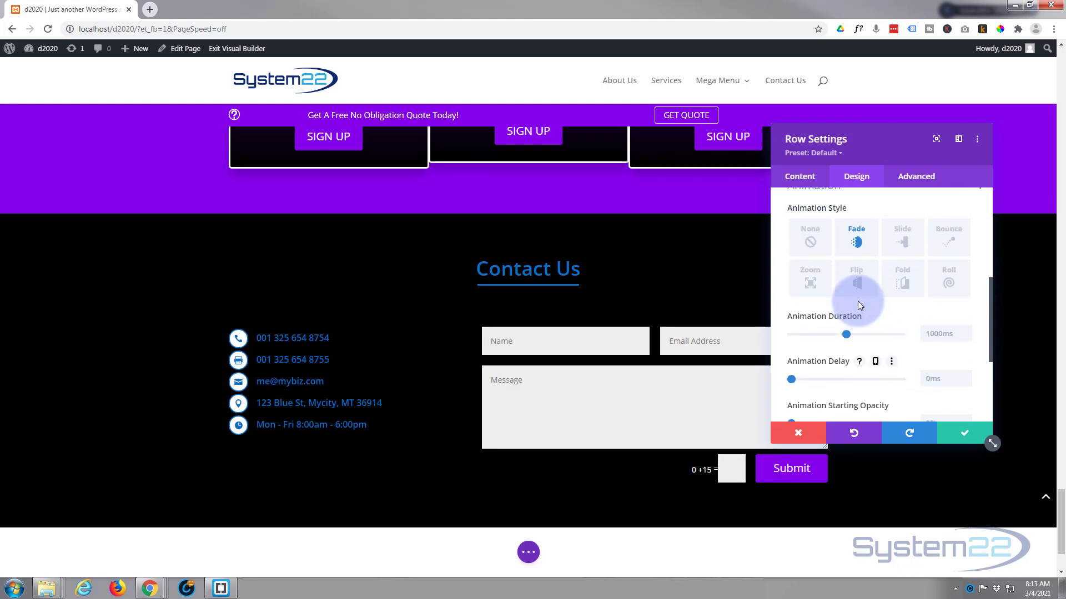
click(903, 239)
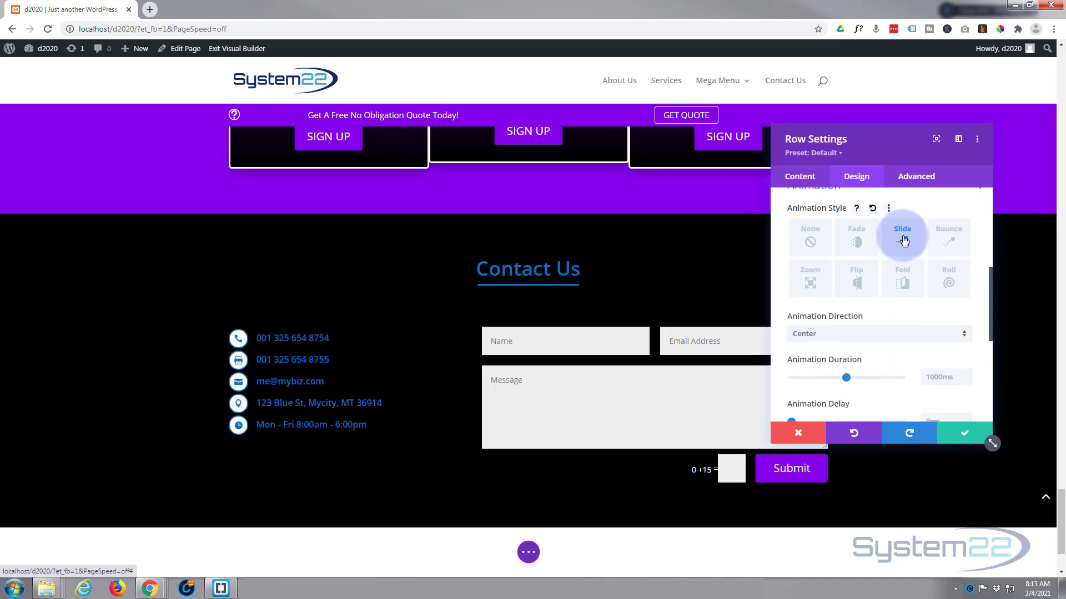
scroll(857, 277, down, 1)
click(859, 288)
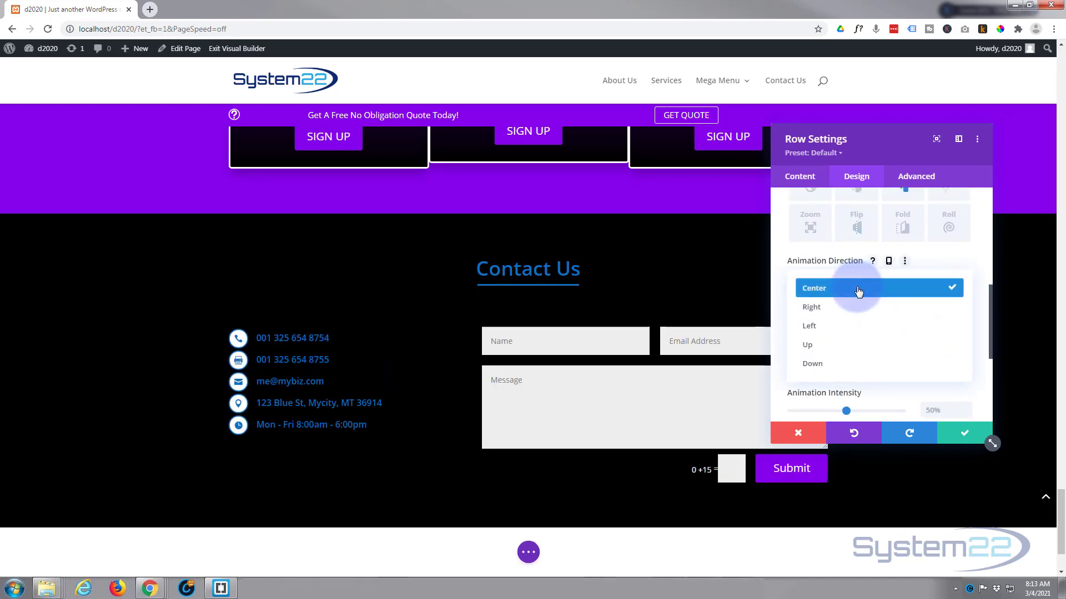
click(854, 345)
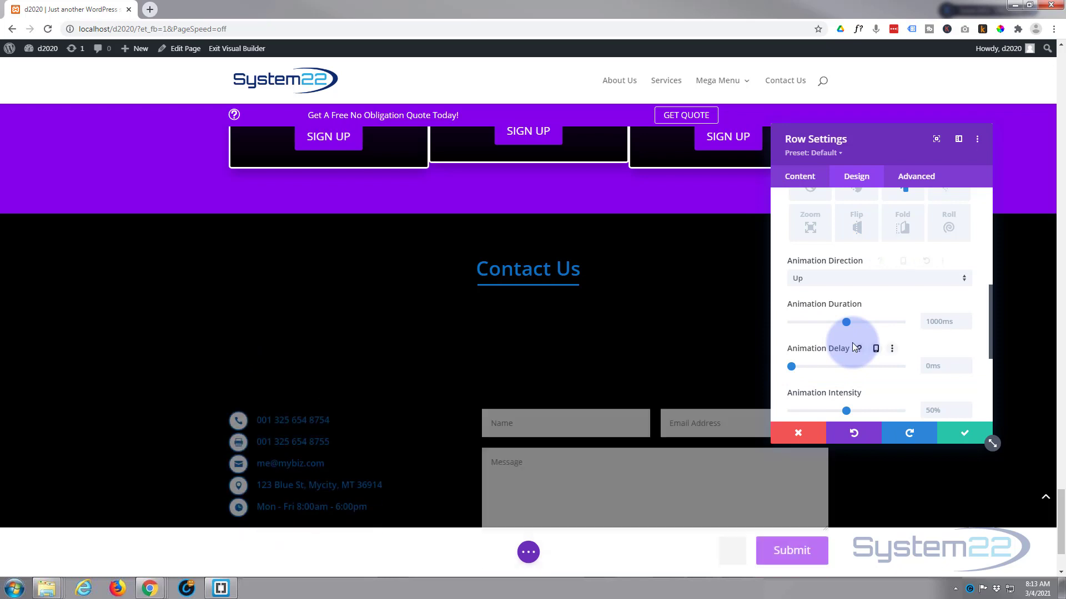
click(965, 436)
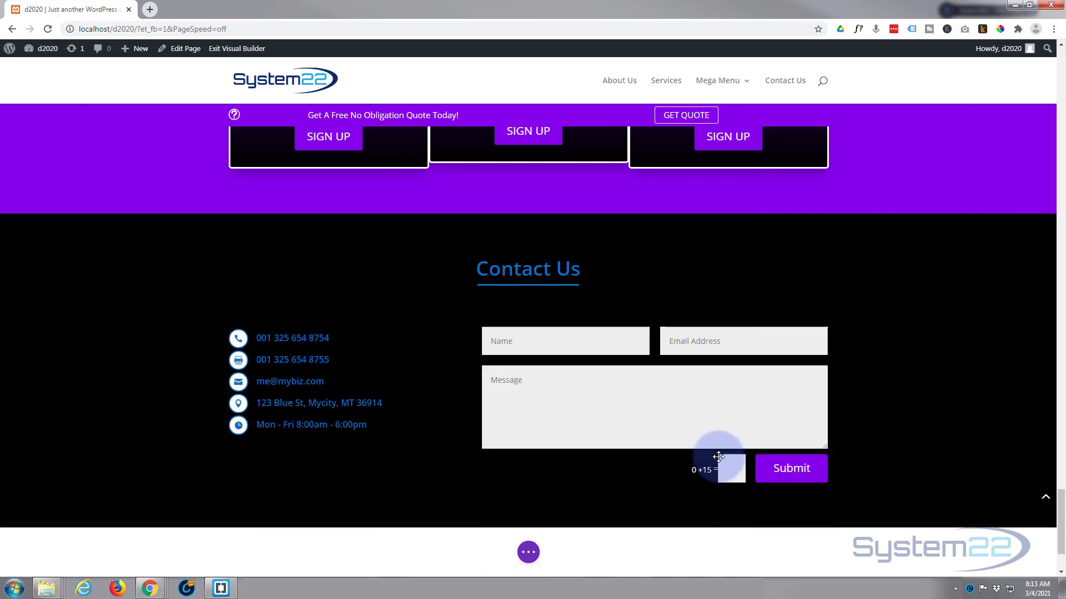
Save the page and exit the Visual Builder to the live homepage
click(530, 553)
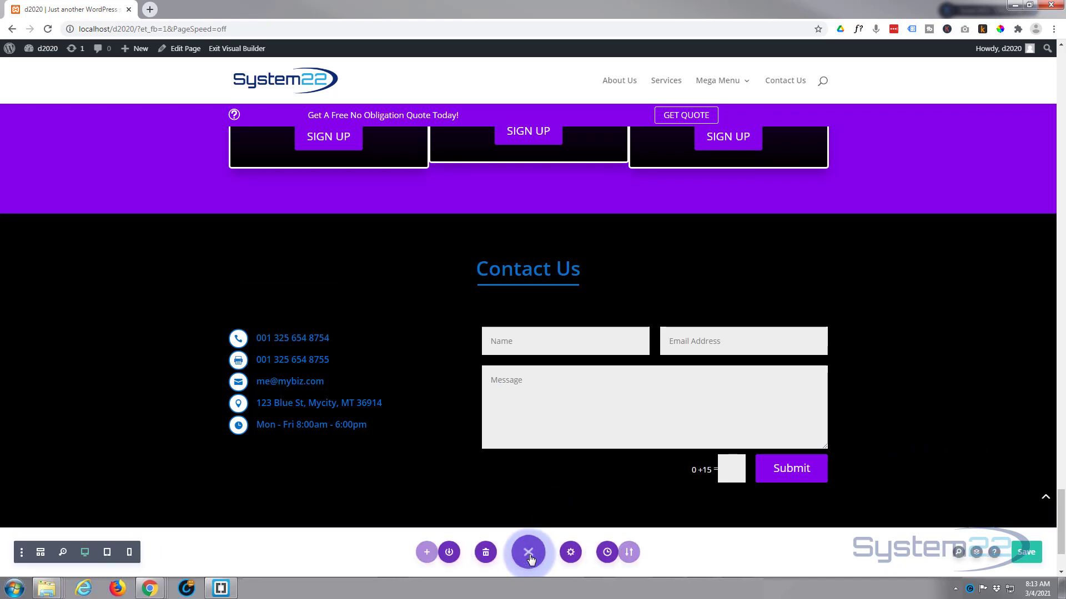
click(1024, 553)
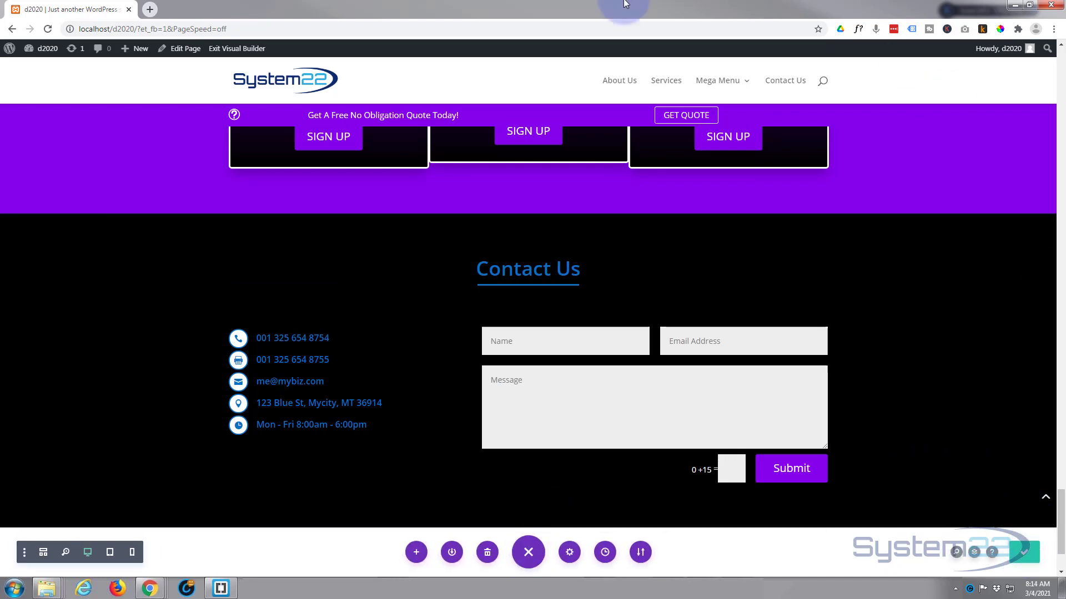
click(249, 49)
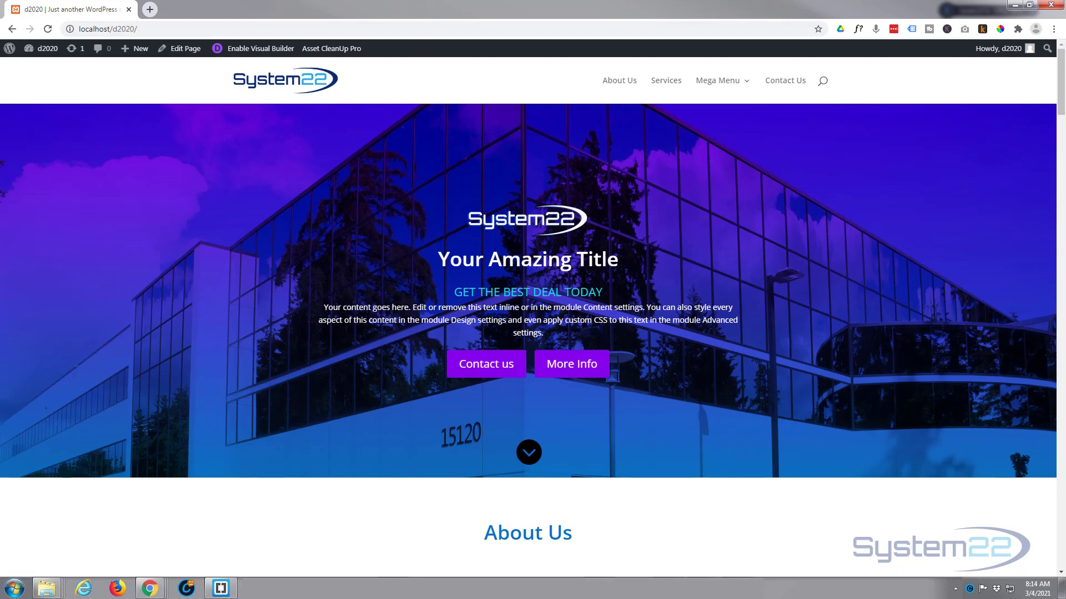
Scroll the live page to the Contact Us section, replaying its slide-up animation
scroll(1047, 94, down, 15)
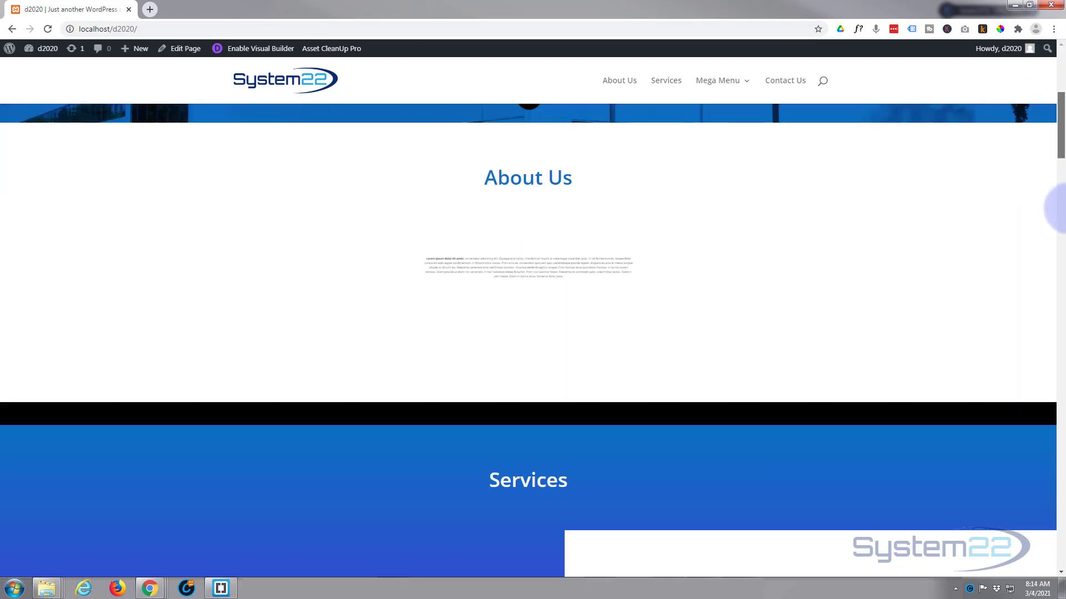
scroll(528, 339, down, 15)
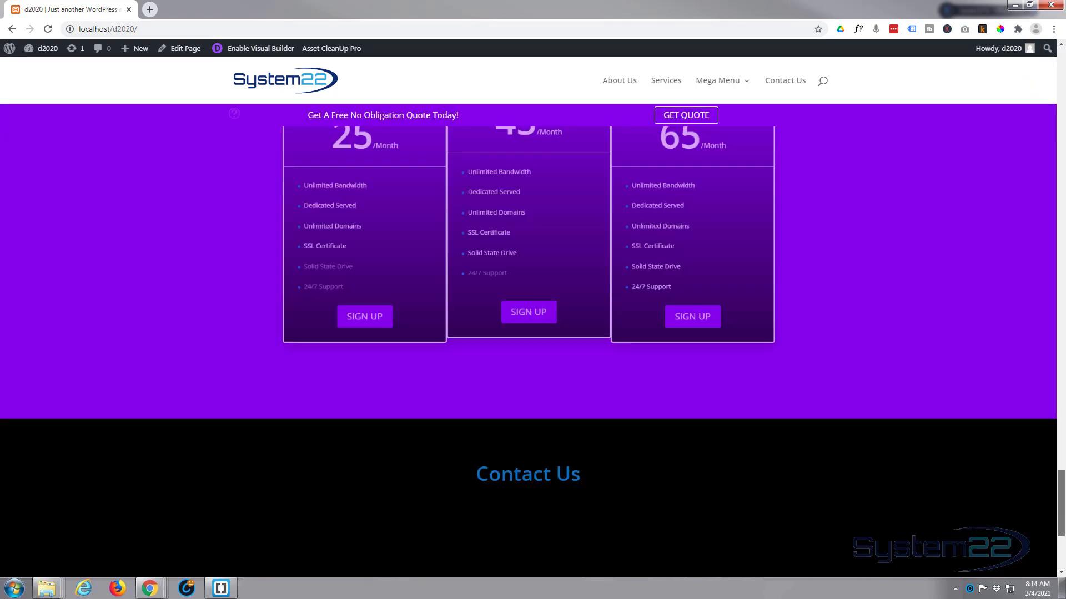
scroll(528, 338, down, 2)
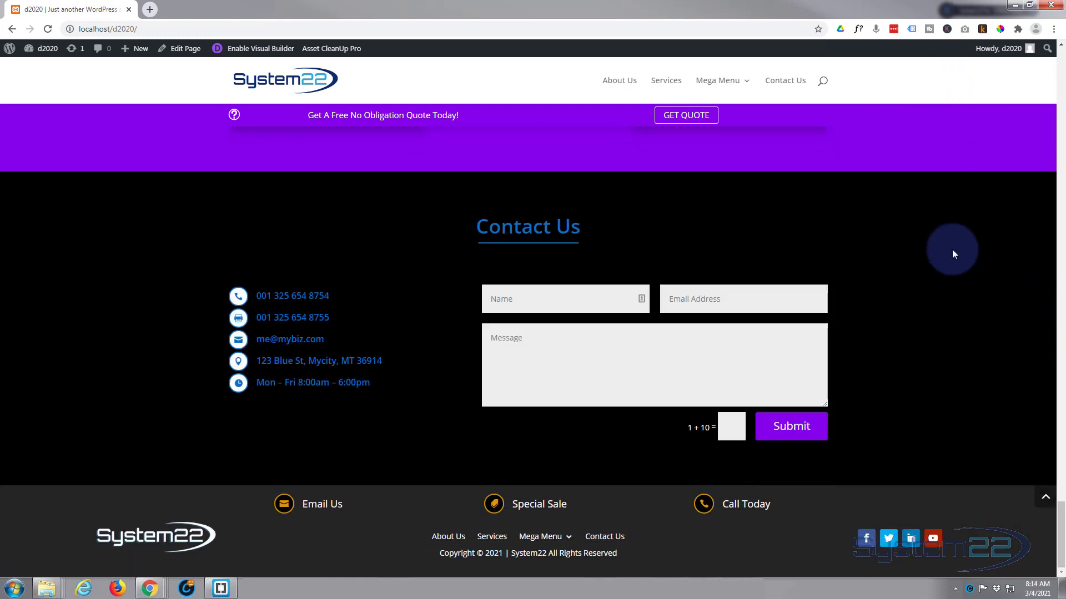
scroll(954, 260, up, 3)
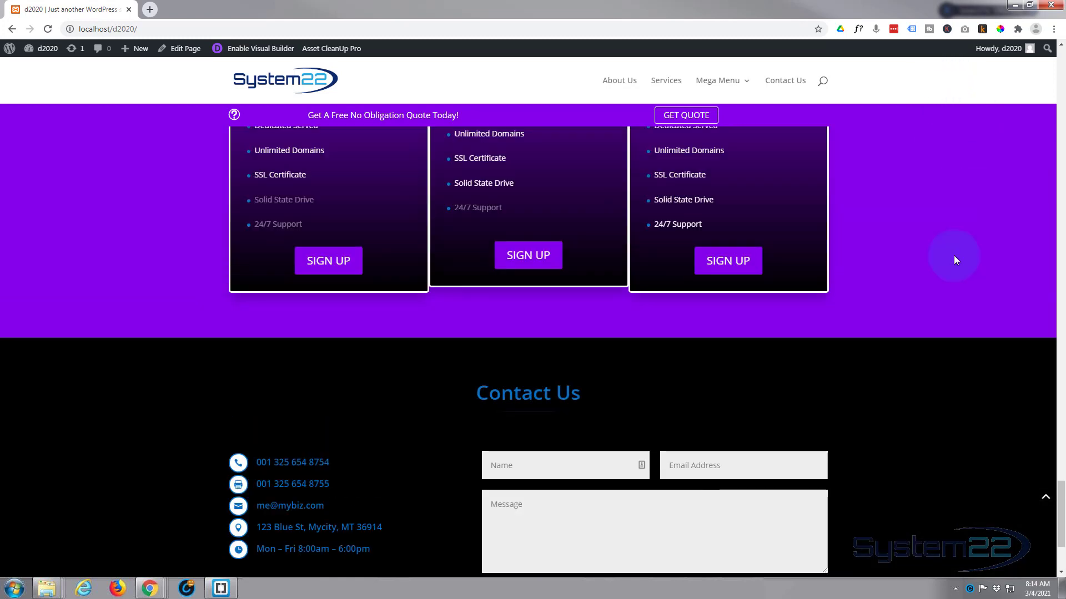
scroll(954, 260, down, 3)
scroll(954, 259, up, 3)
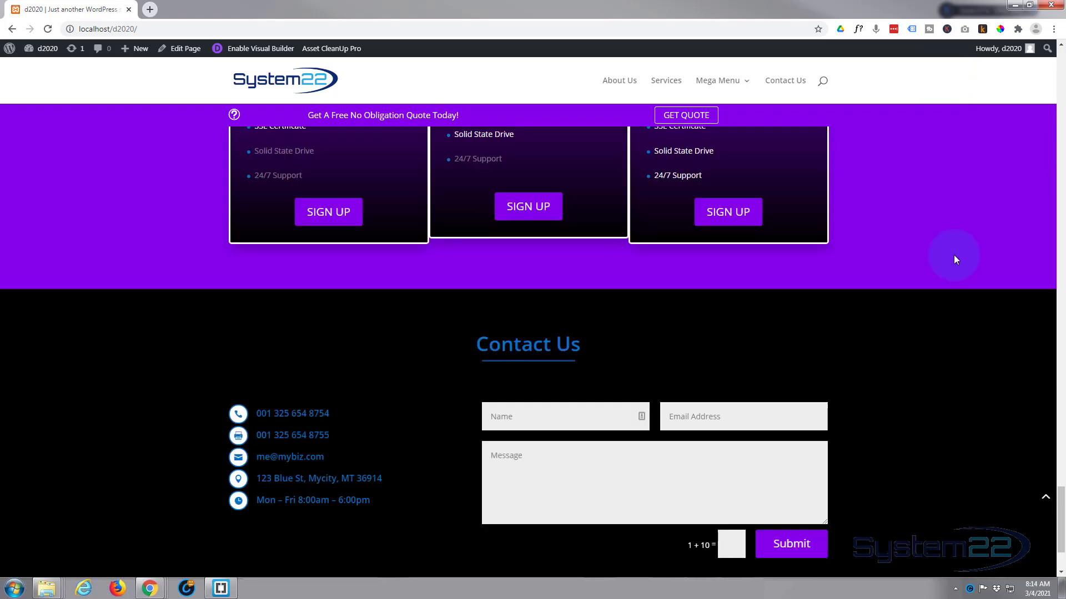
scroll(954, 260, down, 1)
scroll(953, 260, down, 2)
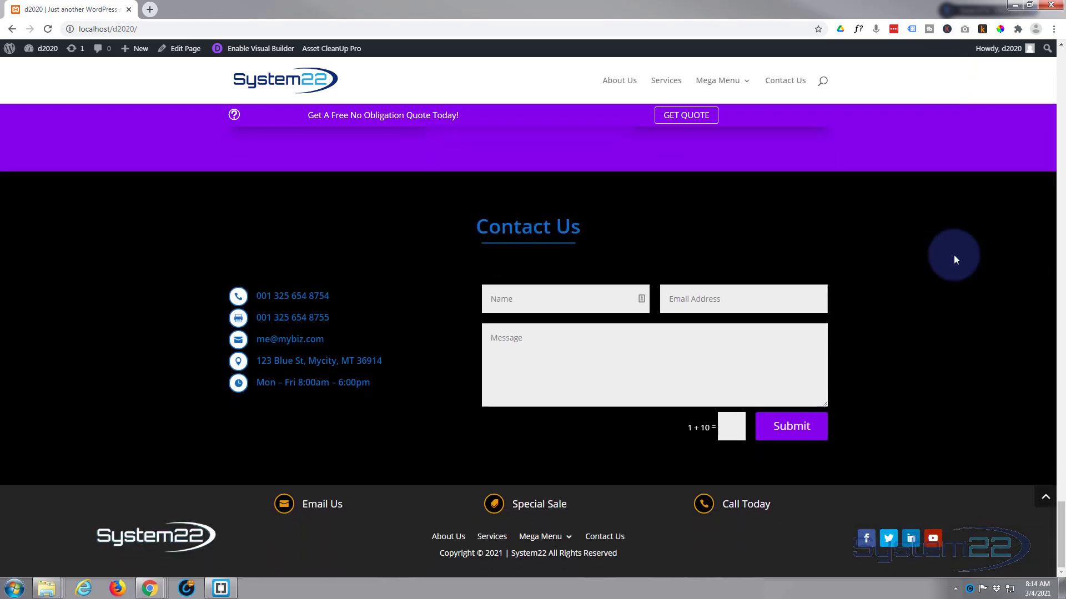